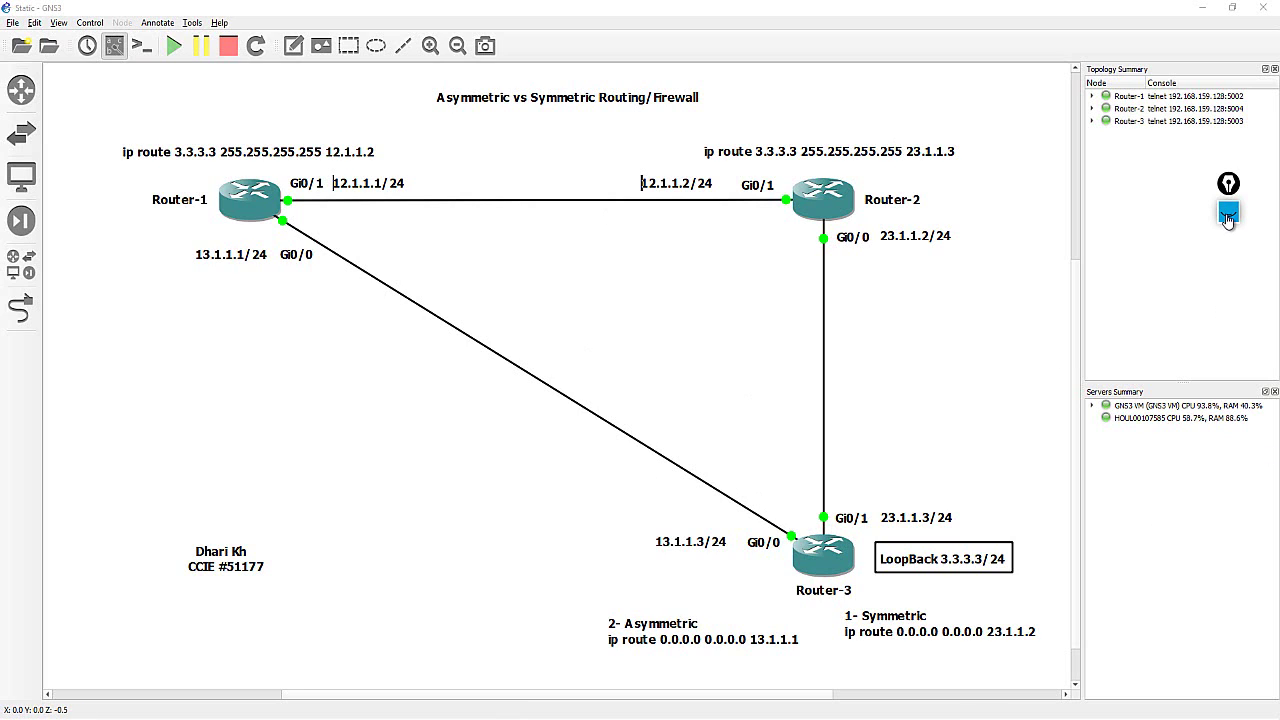
Step: Show the annotation tools and underline the Router-1, Router-2 and Router-3 labels in red
{"action": "left_click", "coordinate": [1228, 220]}
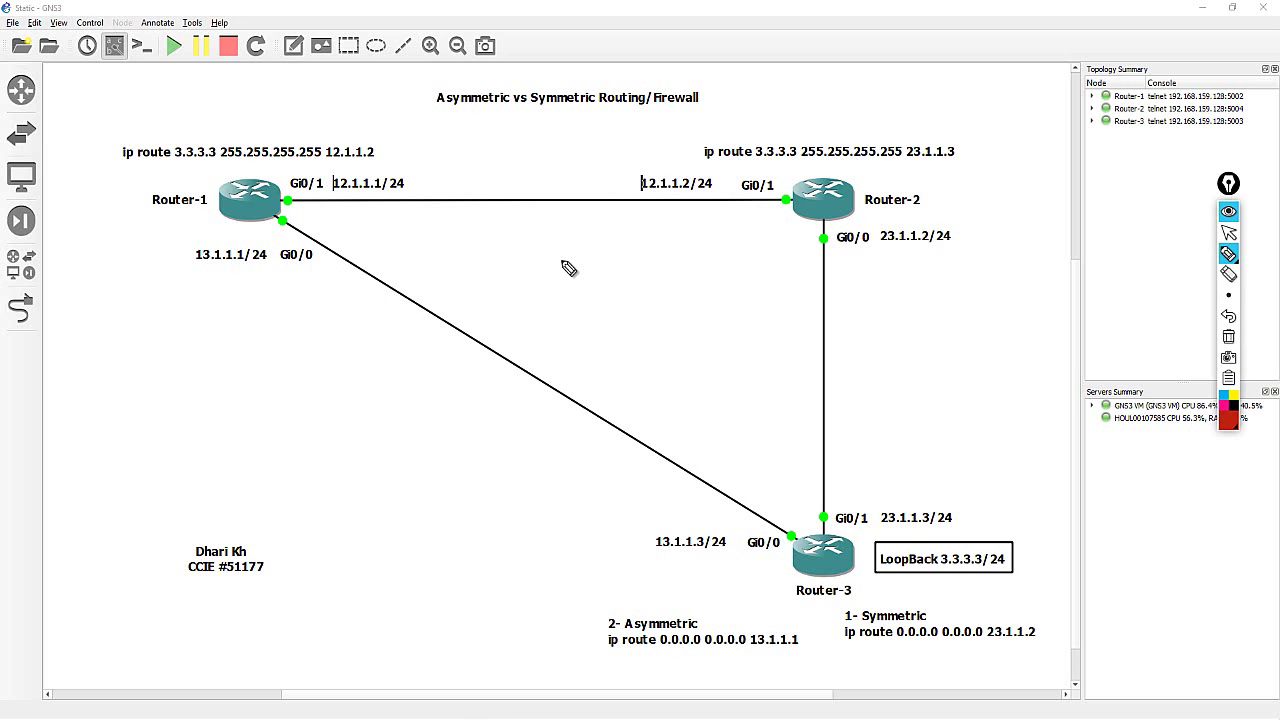
{"action": "left_click_drag", "start_coordinate": [246, 168], "coordinate": [157, 214]}
{"action": "left_click_drag", "start_coordinate": [910, 211], "coordinate": [898, 213]}
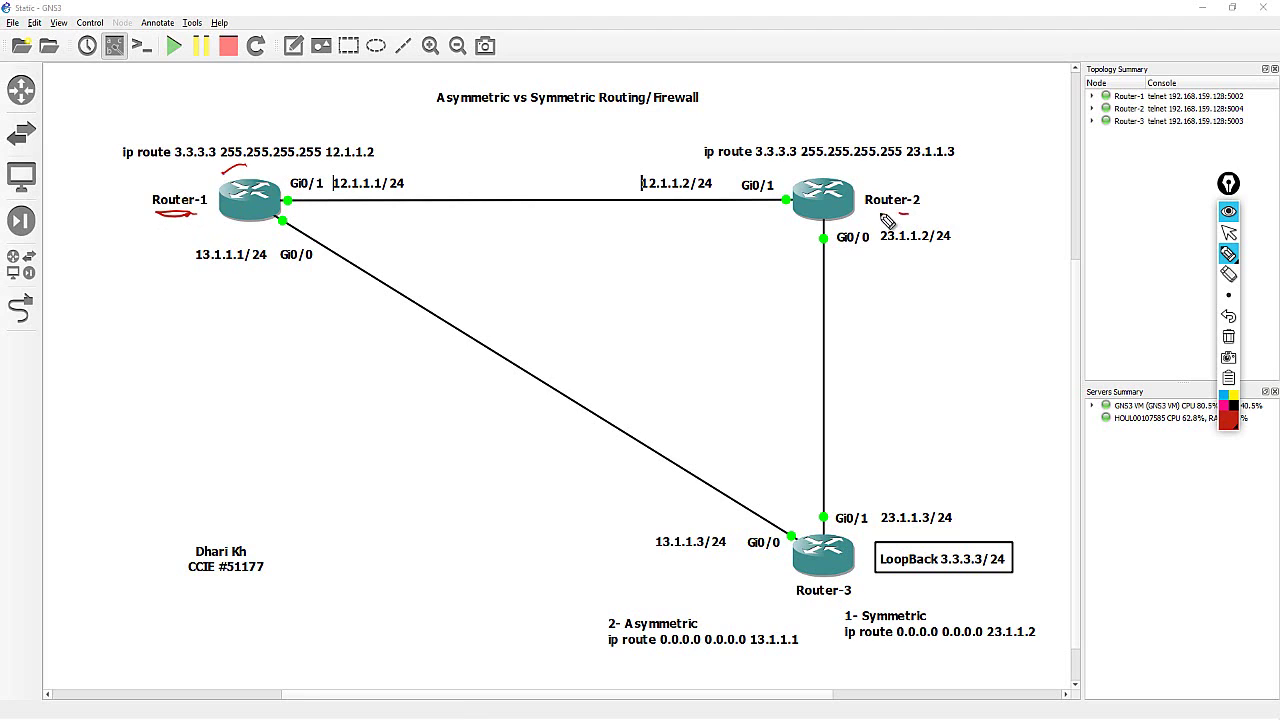
{"action": "left_click_drag", "start_coordinate": [816, 602], "coordinate": [835, 604]}
Step: Mark the three links between the routers with red squiggles and point an arrow at the Router-1 to Router-3 link
{"action": "left_click_drag", "start_coordinate": [484, 204], "coordinate": [538, 199]}
{"action": "mouse_move", "coordinate": [836, 304]}
{"action": "left_mouse_down"}
{"action": "mouse_move", "coordinate": [824, 332]}
{"action": "mouse_move", "coordinate": [838, 388]}
{"action": "left_mouse_up"}
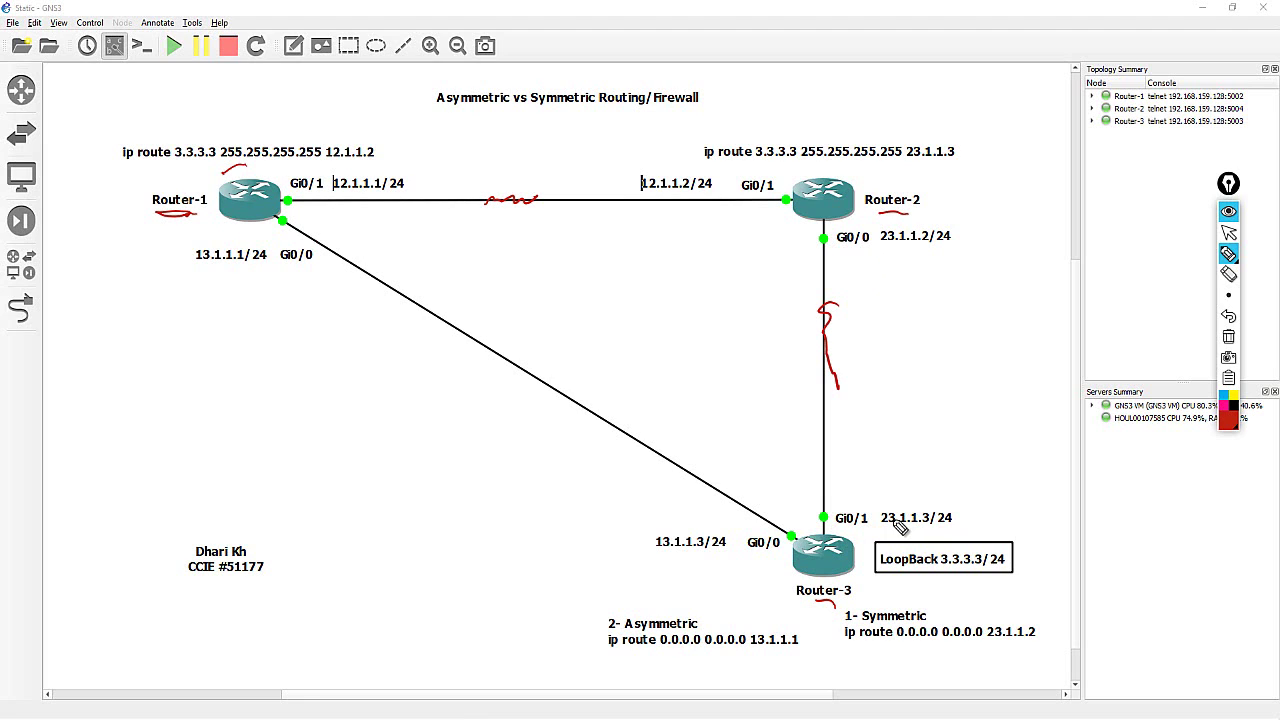
{"action": "mouse_move", "coordinate": [381, 298]}
{"action": "left_mouse_down"}
{"action": "mouse_move", "coordinate": [406, 286]}
{"action": "mouse_move", "coordinate": [522, 335]}
{"action": "mouse_move", "coordinate": [660, 430]}
{"action": "left_mouse_up"}
{"action": "left_click_drag", "start_coordinate": [468, 444], "coordinate": [492, 414]}
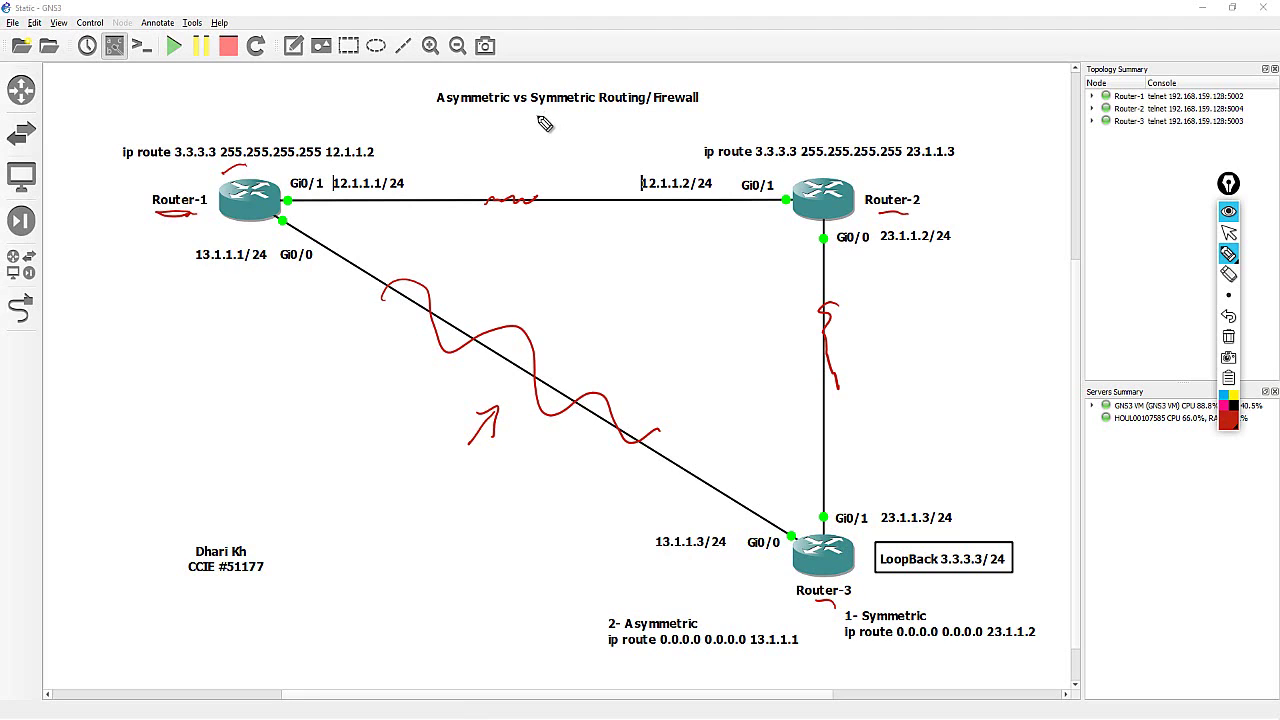
Step: Underline "Symmetric" in the title and circle both the LoopBack 3.3.3.3/24 box and 3.3.3.3 in Router-1's static route
{"action": "left_click_drag", "start_coordinate": [541, 121], "coordinate": [594, 122]}
{"action": "mouse_move", "coordinate": [979, 530]}
{"action": "left_mouse_down"}
{"action": "mouse_move", "coordinate": [899, 530]}
{"action": "mouse_move", "coordinate": [868, 574]}
{"action": "mouse_move", "coordinate": [947, 609]}
{"action": "mouse_move", "coordinate": [1015, 556]}
{"action": "mouse_move", "coordinate": [880, 547]}
{"action": "mouse_move", "coordinate": [902, 588]}
{"action": "mouse_move", "coordinate": [971, 585]}
{"action": "mouse_move", "coordinate": [910, 592]}
{"action": "mouse_move", "coordinate": [973, 592]}
{"action": "mouse_move", "coordinate": [943, 597]}
{"action": "left_mouse_up"}
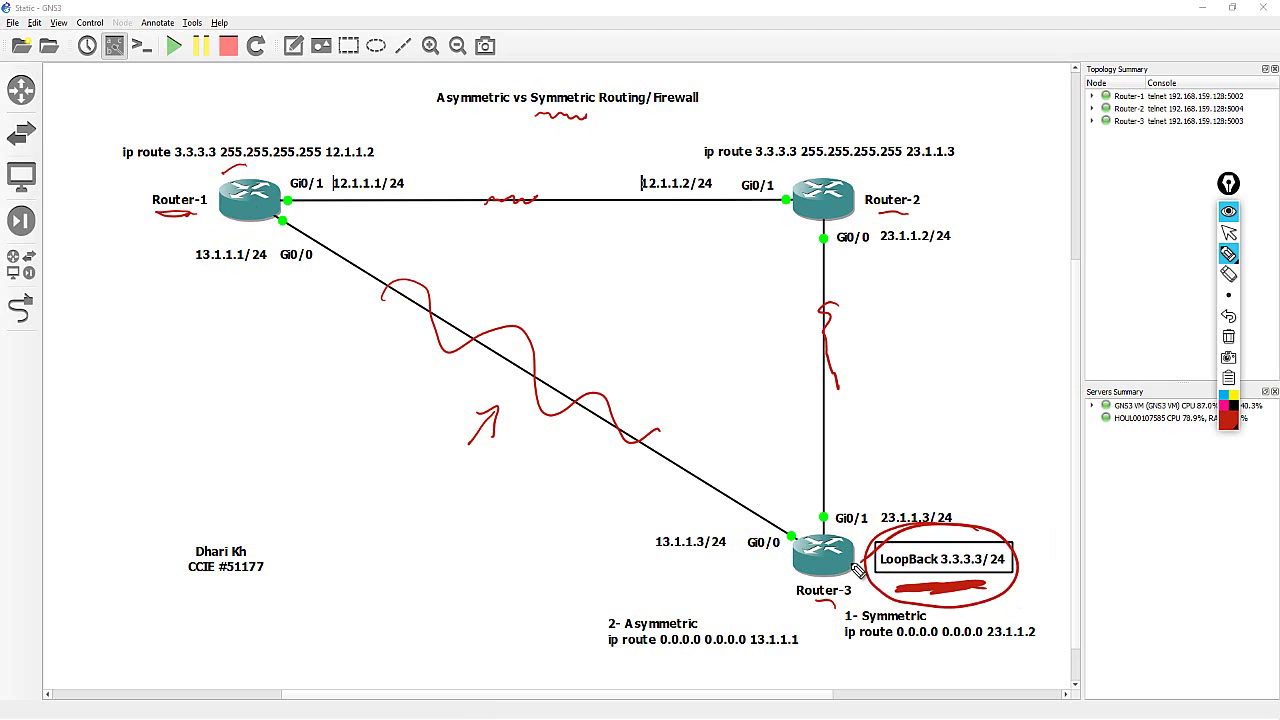
{"action": "left_click_drag", "start_coordinate": [165, 152], "coordinate": [196, 128]}
{"action": "mouse_move", "coordinate": [196, 180]}
{"action": "left_mouse_down"}
{"action": "mouse_move", "coordinate": [226, 166]}
{"action": "mouse_move", "coordinate": [180, 132]}
{"action": "left_mouse_up"}
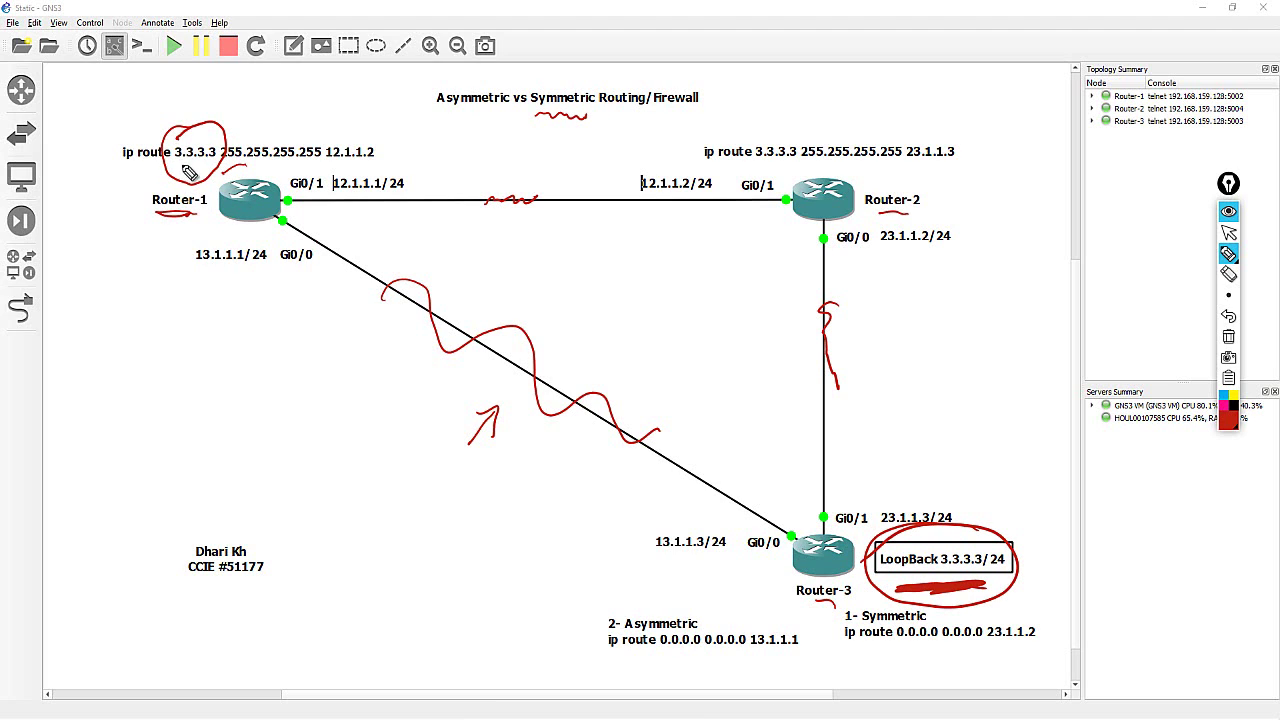
Step: Clear the ink and draw red arrows tracing the forward path from Router-1 to Router-2 and on to Router-3
{"action": "mouse_move", "coordinate": [266, 192]}
{"action": "left_mouse_down"}
{"action": "mouse_move", "coordinate": [368, 155]}
{"action": "mouse_move", "coordinate": [578, 158]}
{"action": "mouse_move", "coordinate": [806, 191]}
{"action": "mouse_move", "coordinate": [799, 182]}
{"action": "mouse_move", "coordinate": [770, 180]}
{"action": "left_mouse_up"}
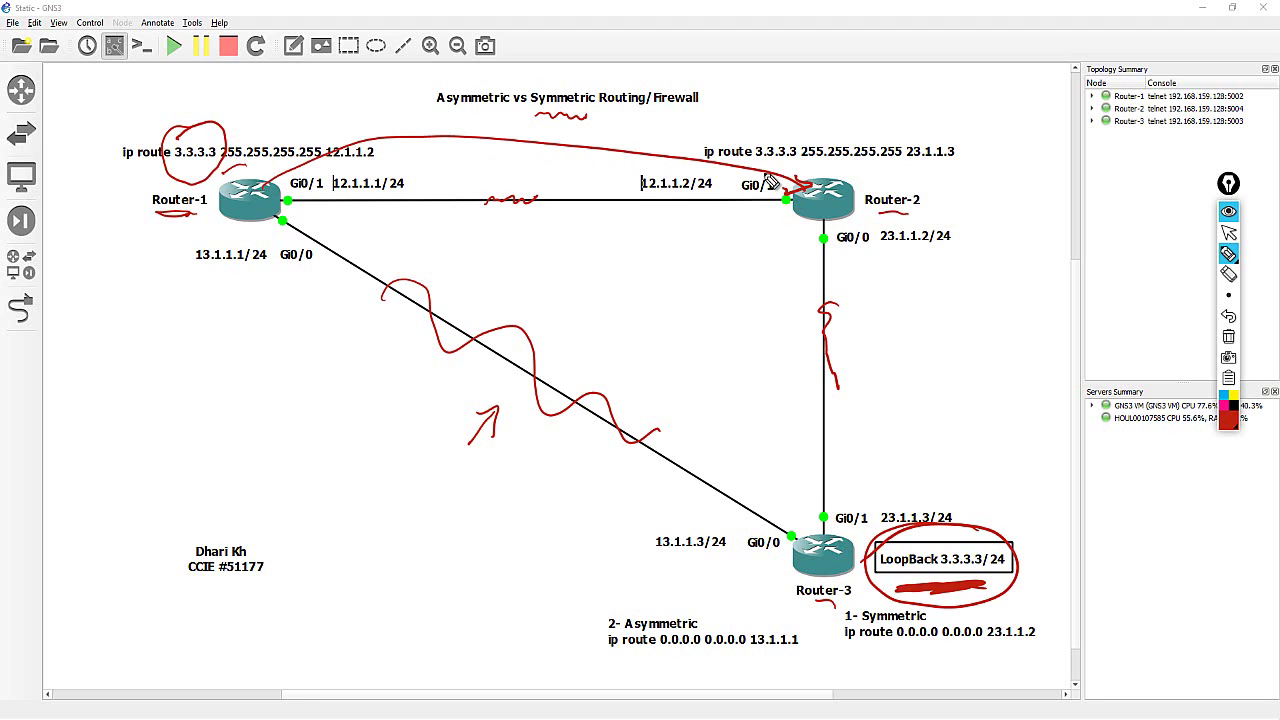
{"action": "left_click", "coordinate": [1228, 336]}
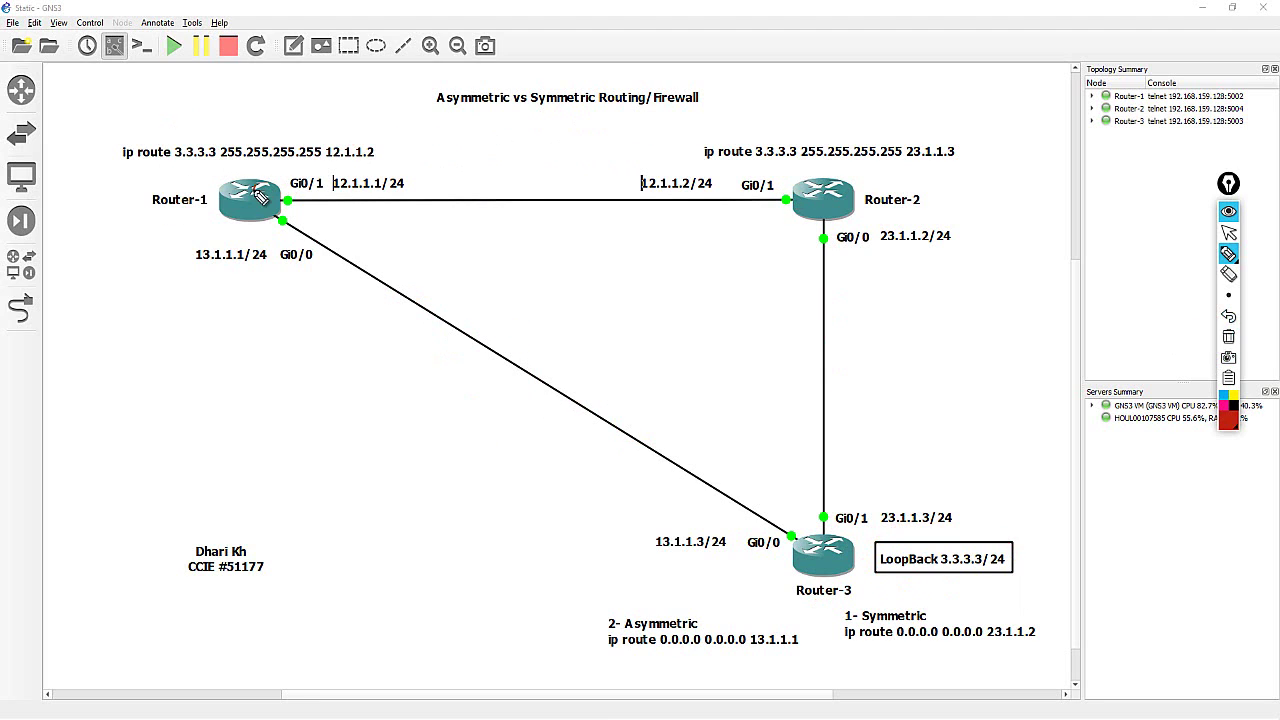
{"action": "left_click_drag", "start_coordinate": [256, 188], "coordinate": [690, 122]}
{"action": "mouse_move", "coordinate": [797, 140]}
{"action": "left_mouse_down"}
{"action": "mouse_move", "coordinate": [850, 150]}
{"action": "mouse_move", "coordinate": [840, 158]}
{"action": "left_mouse_up"}
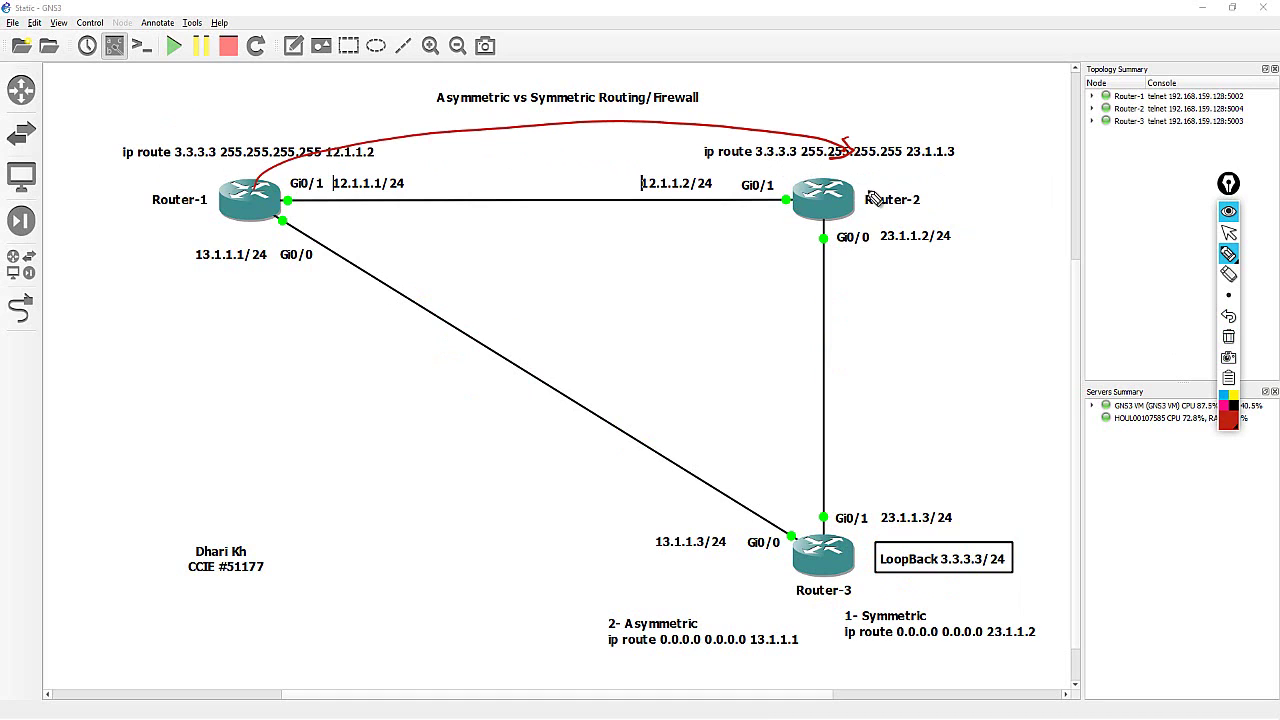
{"action": "left_click_drag", "start_coordinate": [852, 197], "coordinate": [968, 305]}
{"action": "mouse_move", "coordinate": [963, 360]}
{"action": "left_mouse_down"}
{"action": "mouse_move", "coordinate": [887, 508]}
{"action": "mouse_move", "coordinate": [917, 494]}
{"action": "left_mouse_up"}
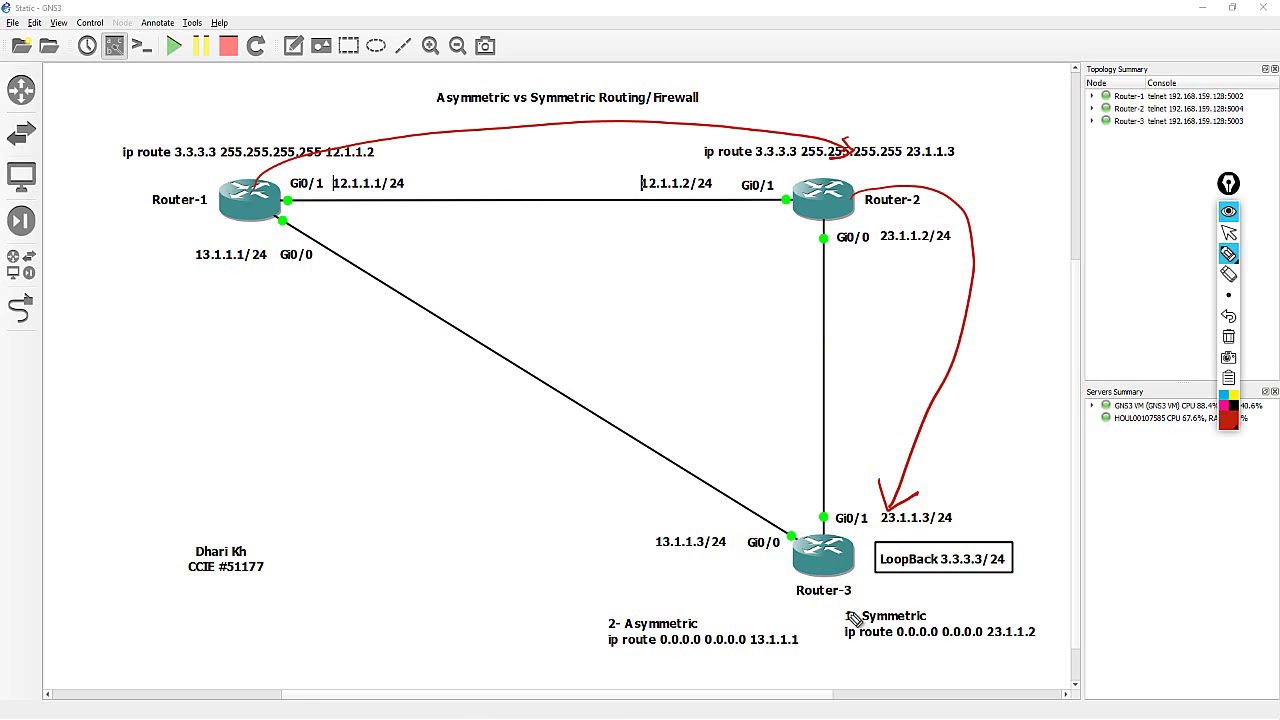
Step: Outline the Symmetric and Asymmetric route notes below Router-3 and underline the symmetric default route
{"action": "mouse_move", "coordinate": [864, 598]}
{"action": "left_mouse_down"}
{"action": "mouse_move", "coordinate": [835, 616]}
{"action": "mouse_move", "coordinate": [845, 661]}
{"action": "mouse_move", "coordinate": [978, 668]}
{"action": "mouse_move", "coordinate": [1050, 655]}
{"action": "mouse_move", "coordinate": [980, 602]}
{"action": "left_mouse_up"}
{"action": "mouse_move", "coordinate": [666, 596]}
{"action": "left_mouse_down"}
{"action": "mouse_move", "coordinate": [599, 600]}
{"action": "mouse_move", "coordinate": [605, 654]}
{"action": "mouse_move", "coordinate": [719, 666]}
{"action": "mouse_move", "coordinate": [798, 650]}
{"action": "mouse_move", "coordinate": [757, 602]}
{"action": "mouse_move", "coordinate": [702, 584]}
{"action": "mouse_move", "coordinate": [638, 590]}
{"action": "left_mouse_up"}
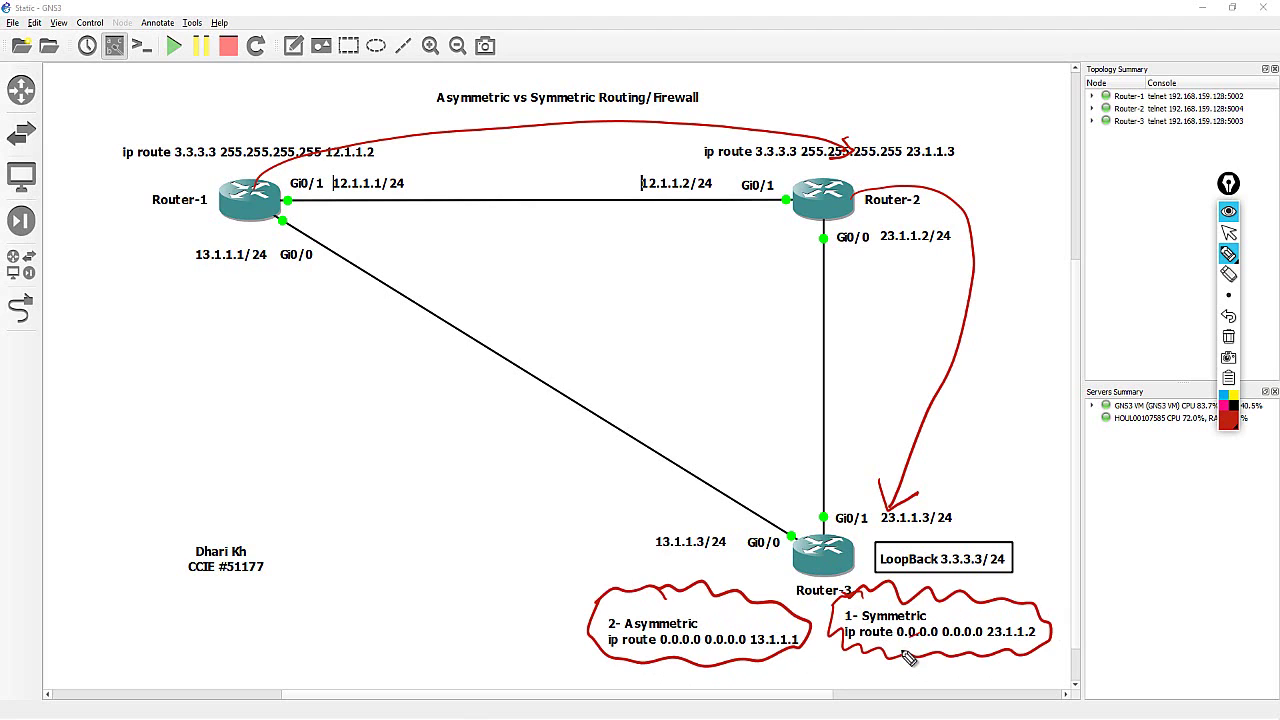
{"action": "left_click_drag", "start_coordinate": [904, 648], "coordinate": [988, 650]}
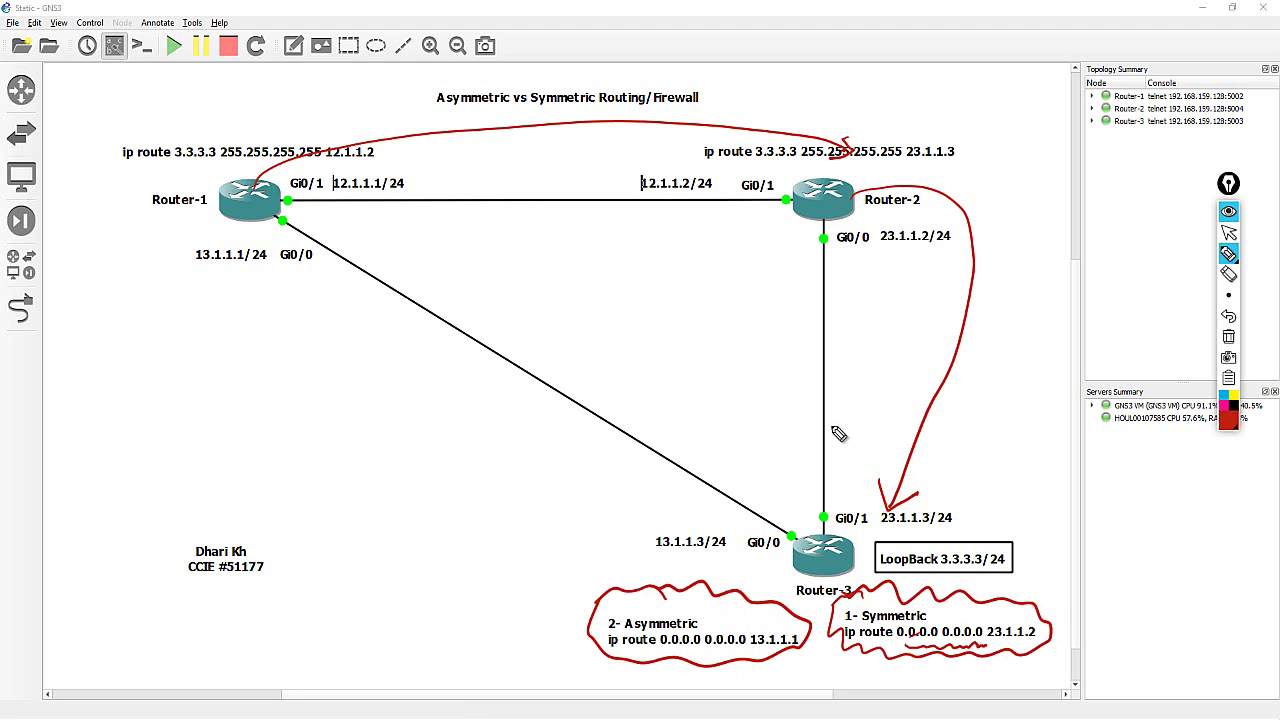
Step: Draw the return arrows from Router-3 to Router-2 and from Router-2 to Router-1, finally clearing all ink
{"action": "mouse_move", "coordinate": [843, 474]}
{"action": "left_mouse_down"}
{"action": "mouse_move", "coordinate": [840, 252]}
{"action": "mouse_move", "coordinate": [850, 262]}
{"action": "left_mouse_up"}
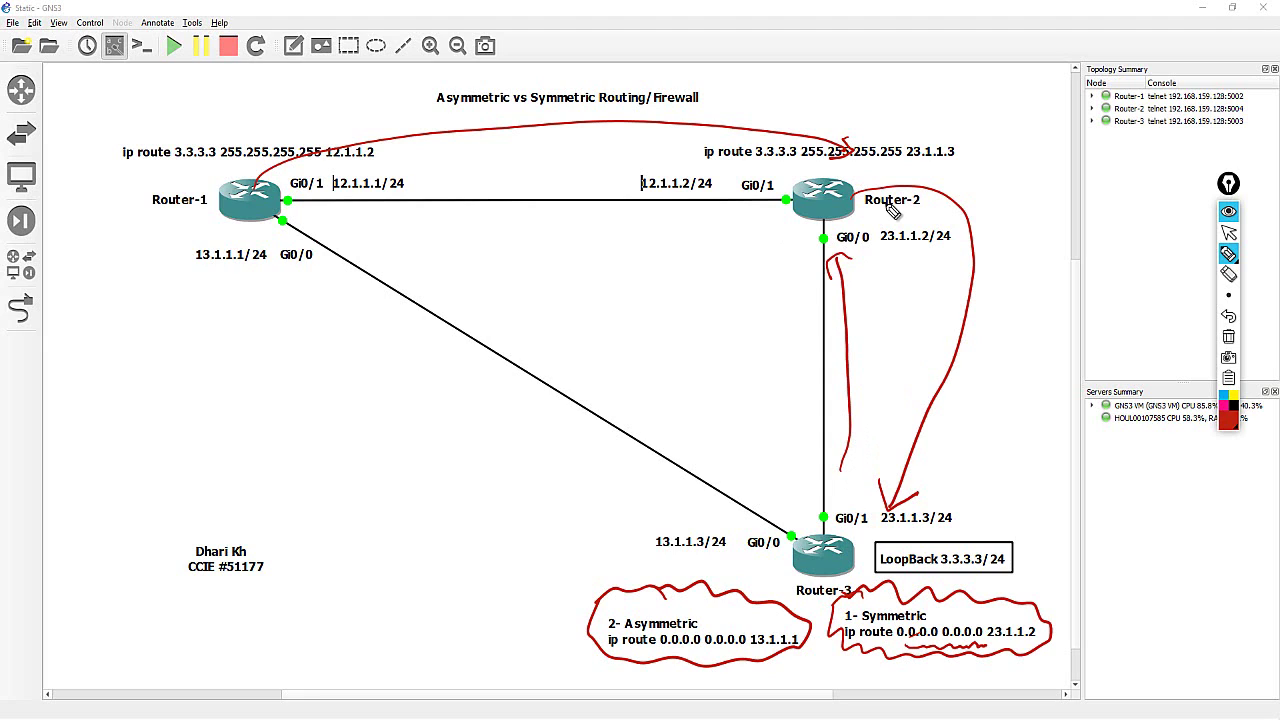
{"action": "mouse_move", "coordinate": [790, 240]}
{"action": "left_mouse_down"}
{"action": "mouse_move", "coordinate": [732, 218]}
{"action": "mouse_move", "coordinate": [443, 212]}
{"action": "mouse_move", "coordinate": [338, 226]}
{"action": "mouse_move", "coordinate": [336, 207]}
{"action": "mouse_move", "coordinate": [352, 232]}
{"action": "left_mouse_up"}
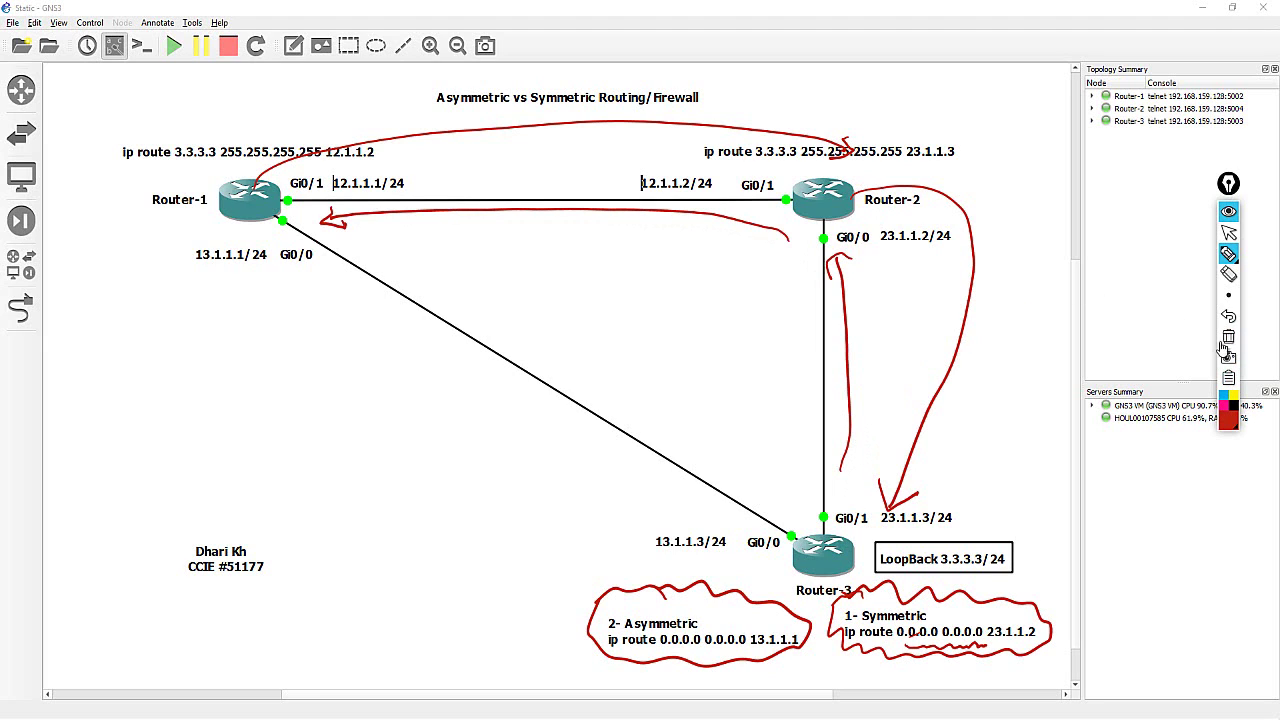
{"action": "left_click", "coordinate": [1228, 337]}
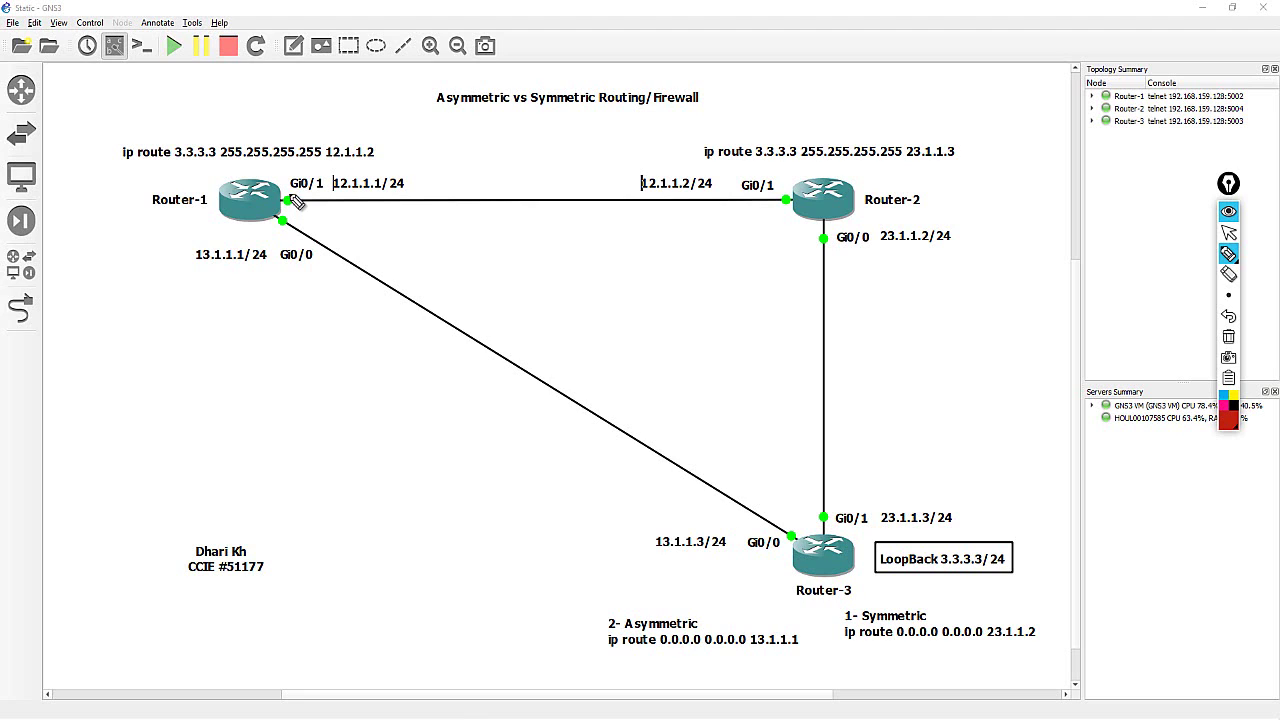
Step: Trace the round trip between Router-1 and Router-3 through Router-2, circle "Asymmetric" in the title, and erase the drawings
{"action": "mouse_move", "coordinate": [280, 196]}
{"action": "left_mouse_down"}
{"action": "mouse_move", "coordinate": [687, 182]}
{"action": "mouse_move", "coordinate": [782, 189]}
{"action": "mouse_move", "coordinate": [833, 276]}
{"action": "mouse_move", "coordinate": [852, 521]}
{"action": "mouse_move", "coordinate": [842, 512]}
{"action": "mouse_move", "coordinate": [865, 488]}
{"action": "left_mouse_up"}
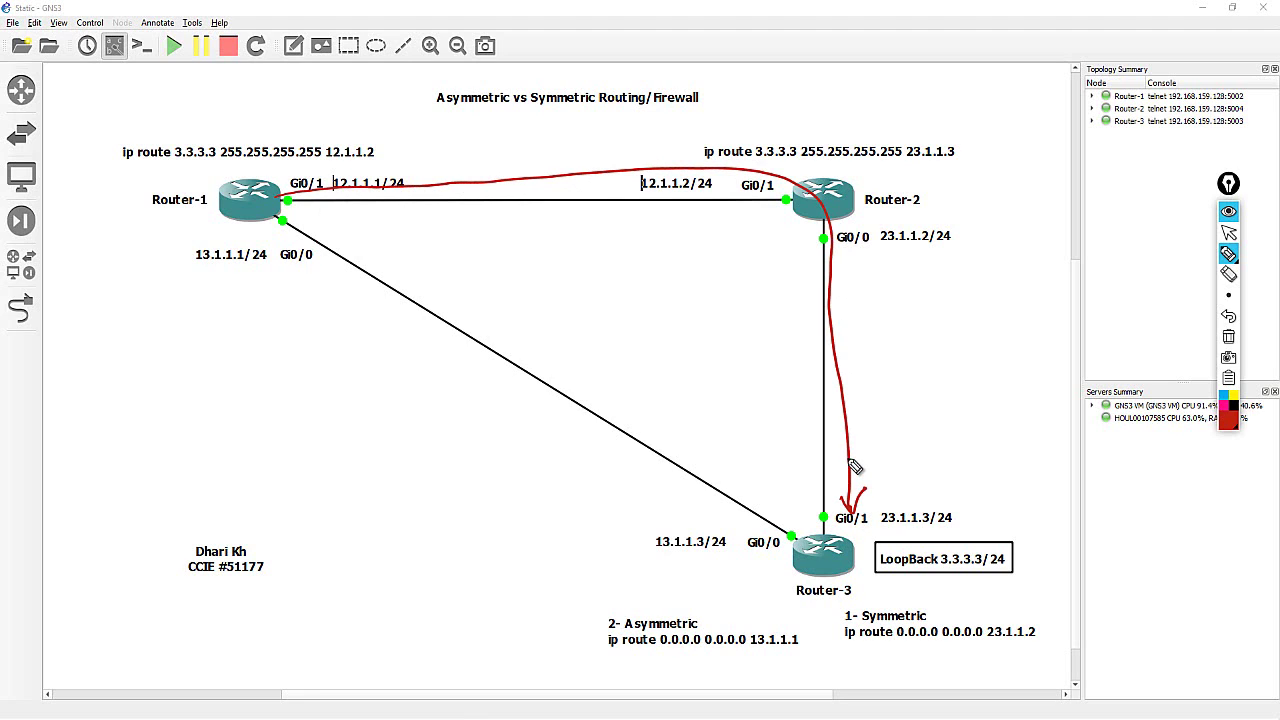
{"action": "mouse_move", "coordinate": [813, 502]}
{"action": "left_mouse_down"}
{"action": "mouse_move", "coordinate": [810, 320]}
{"action": "mouse_move", "coordinate": [752, 225]}
{"action": "mouse_move", "coordinate": [332, 206]}
{"action": "mouse_move", "coordinate": [346, 192]}
{"action": "mouse_move", "coordinate": [354, 215]}
{"action": "left_mouse_up"}
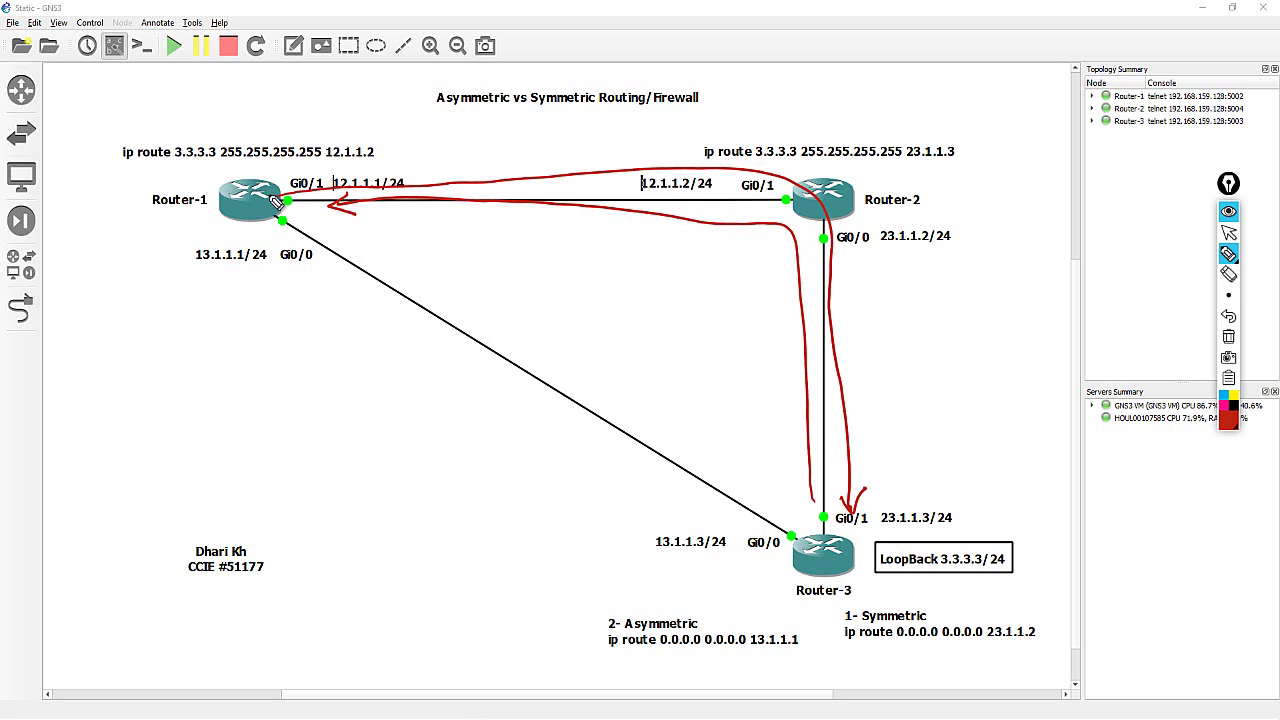
{"action": "mouse_move", "coordinate": [265, 206]}
{"action": "left_mouse_down"}
{"action": "mouse_move", "coordinate": [680, 196]}
{"action": "mouse_move", "coordinate": [807, 219]}
{"action": "mouse_move", "coordinate": [830, 321]}
{"action": "mouse_move", "coordinate": [838, 496]}
{"action": "mouse_move", "coordinate": [803, 287]}
{"action": "mouse_move", "coordinate": [692, 189]}
{"action": "mouse_move", "coordinate": [323, 208]}
{"action": "left_mouse_up"}
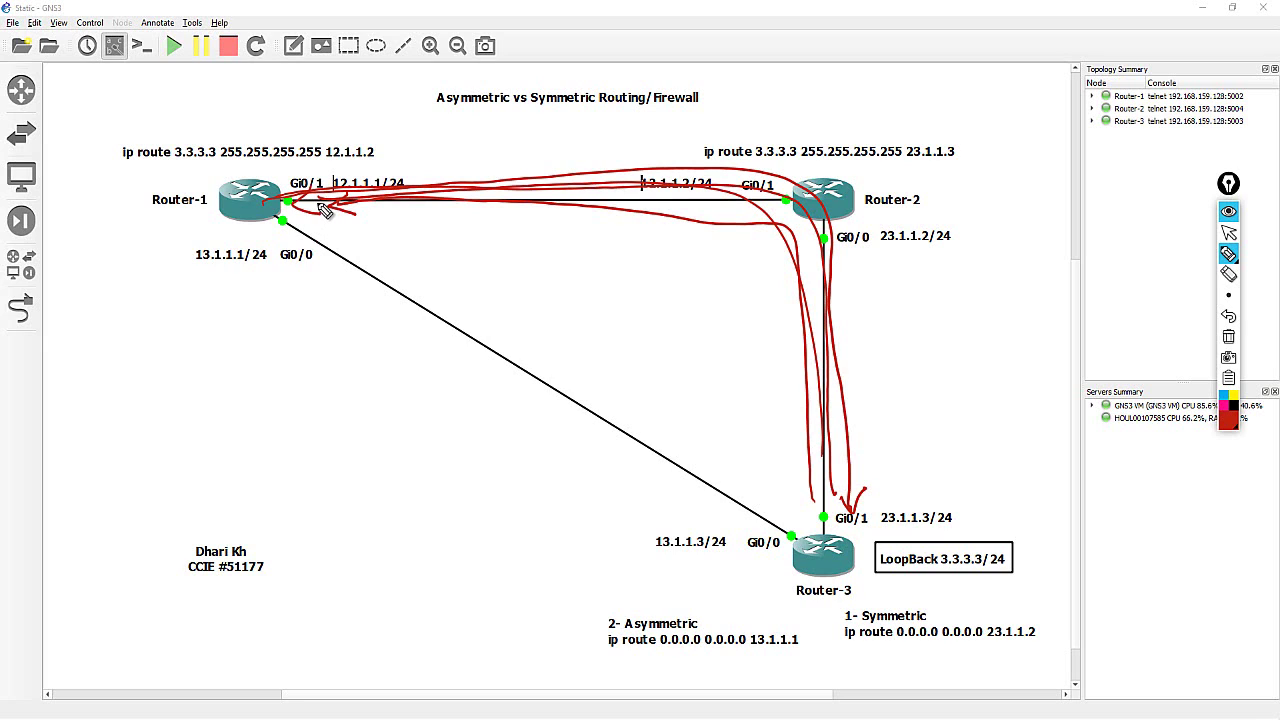
{"action": "mouse_move", "coordinate": [505, 80]}
{"action": "left_mouse_down"}
{"action": "mouse_move", "coordinate": [418, 99]}
{"action": "mouse_move", "coordinate": [487, 129]}
{"action": "mouse_move", "coordinate": [494, 82]}
{"action": "left_mouse_up"}
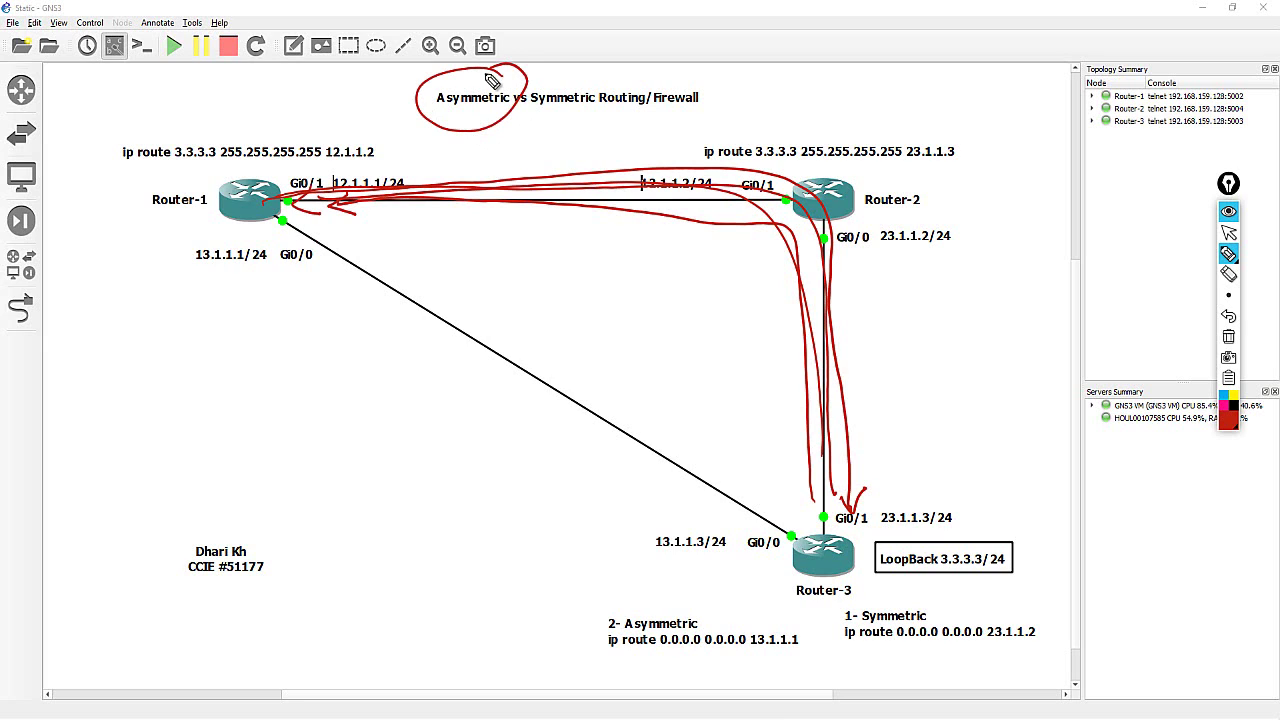
{"action": "left_click", "coordinate": [1228, 336]}
Step: Draw the forward path through Router-2 and the direct return path from Router-3 to Router-1, labelled "Asymmetric"
{"action": "mouse_move", "coordinate": [326, 217]}
{"action": "left_mouse_down"}
{"action": "mouse_move", "coordinate": [626, 213]}
{"action": "mouse_move", "coordinate": [733, 228]}
{"action": "mouse_move", "coordinate": [778, 268]}
{"action": "mouse_move", "coordinate": [833, 492]}
{"action": "left_mouse_up"}
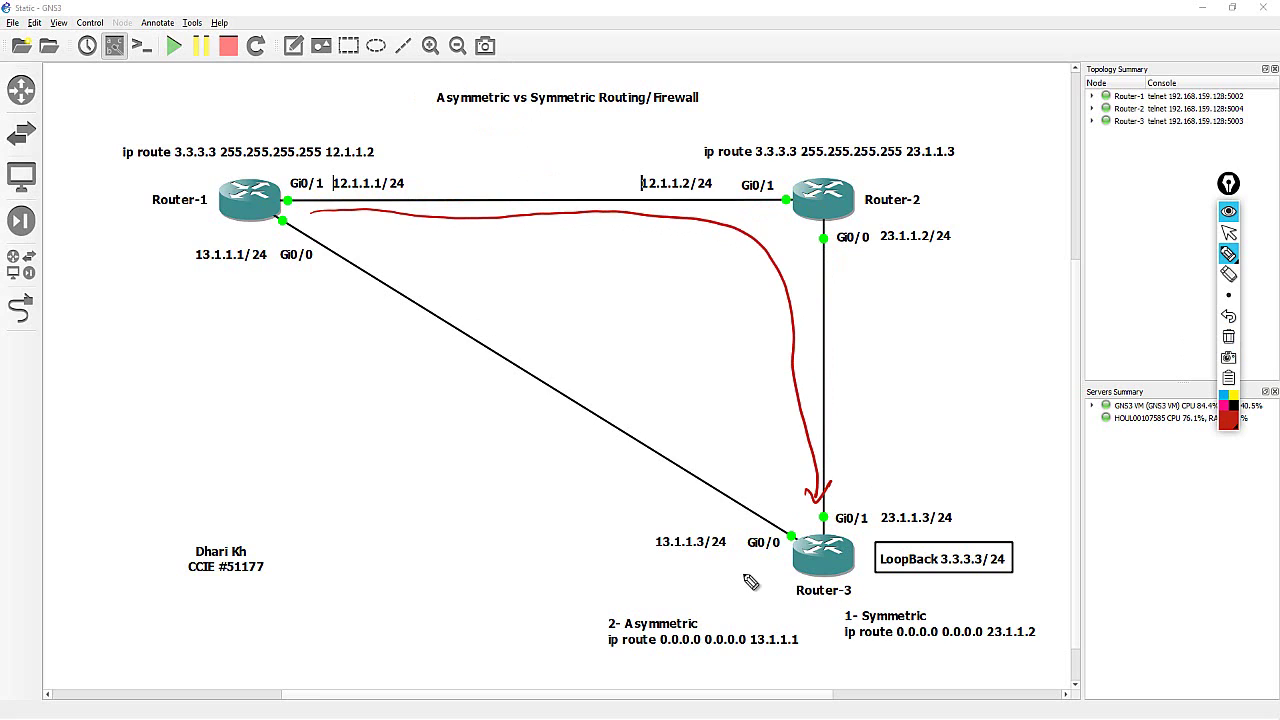
{"action": "mouse_move", "coordinate": [767, 577]}
{"action": "left_mouse_down"}
{"action": "mouse_move", "coordinate": [611, 545]}
{"action": "mouse_move", "coordinate": [560, 448]}
{"action": "mouse_move", "coordinate": [329, 269]}
{"action": "mouse_move", "coordinate": [333, 253]}
{"action": "mouse_move", "coordinate": [333, 287]}
{"action": "left_mouse_up"}
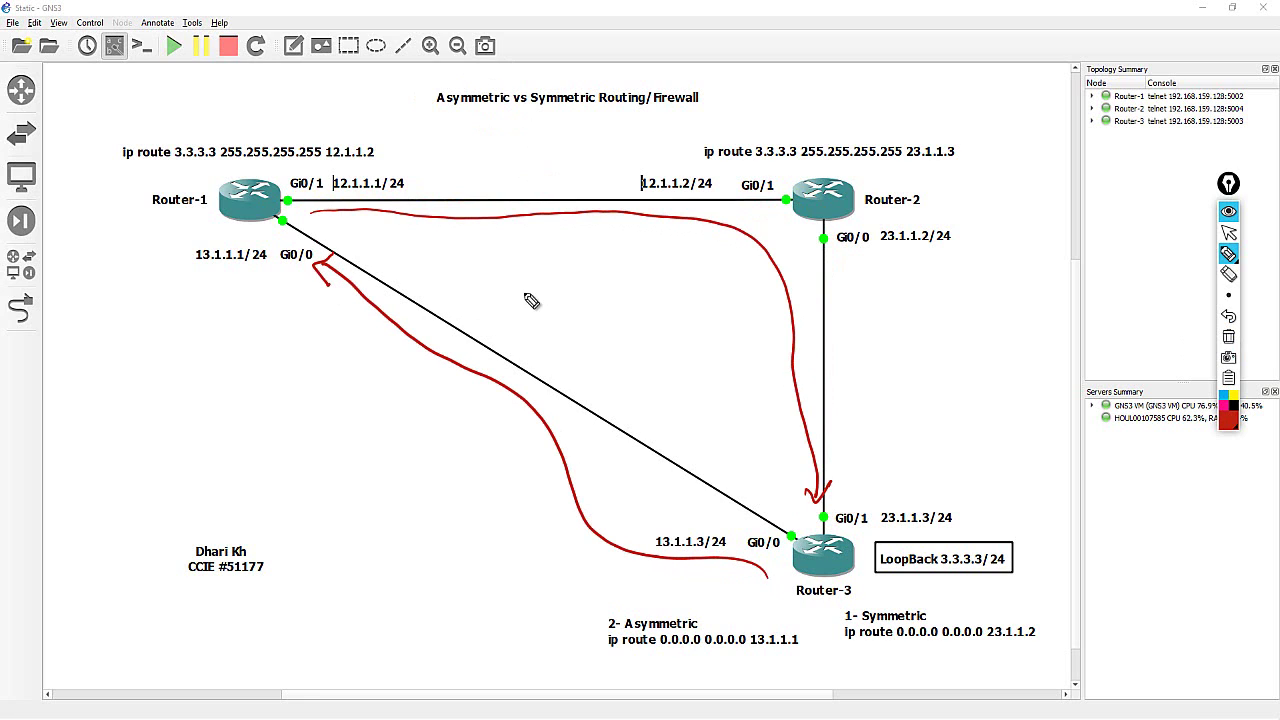
{"action": "mouse_move", "coordinate": [512, 352]}
{"action": "left_mouse_down"}
{"action": "mouse_move", "coordinate": [540, 346]}
{"action": "mouse_move", "coordinate": [546, 328]}
{"action": "mouse_move", "coordinate": [560, 340]}
{"action": "mouse_move", "coordinate": [656, 324]}
{"action": "left_mouse_up"}
{"action": "mouse_move", "coordinate": [680, 326]}
{"action": "left_mouse_down"}
{"action": "mouse_move", "coordinate": [711, 306]}
{"action": "mouse_move", "coordinate": [733, 336]}
{"action": "left_mouse_up"}
{"action": "left_click_drag", "start_coordinate": [764, 323], "coordinate": [767, 341]}
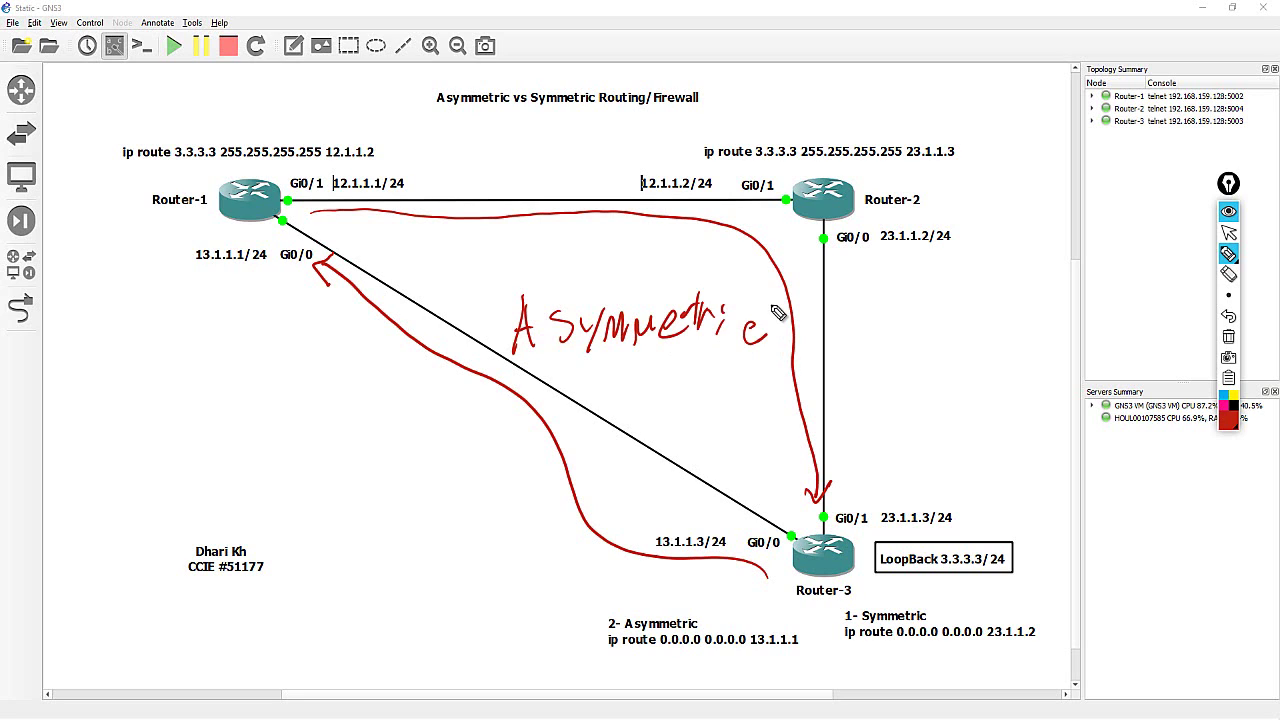
Step: Loop both paths near Router-1, add outgoing and returning arrows, cross out the return path, and clear the ink
{"action": "mouse_move", "coordinate": [443, 206]}
{"action": "left_mouse_down"}
{"action": "mouse_move", "coordinate": [414, 217]}
{"action": "mouse_move", "coordinate": [402, 356]}
{"action": "mouse_move", "coordinate": [476, 196]}
{"action": "mouse_move", "coordinate": [420, 208]}
{"action": "left_mouse_up"}
{"action": "mouse_move", "coordinate": [491, 229]}
{"action": "left_mouse_down"}
{"action": "mouse_move", "coordinate": [481, 233]}
{"action": "mouse_move", "coordinate": [579, 227]}
{"action": "mouse_move", "coordinate": [569, 240]}
{"action": "left_mouse_up"}
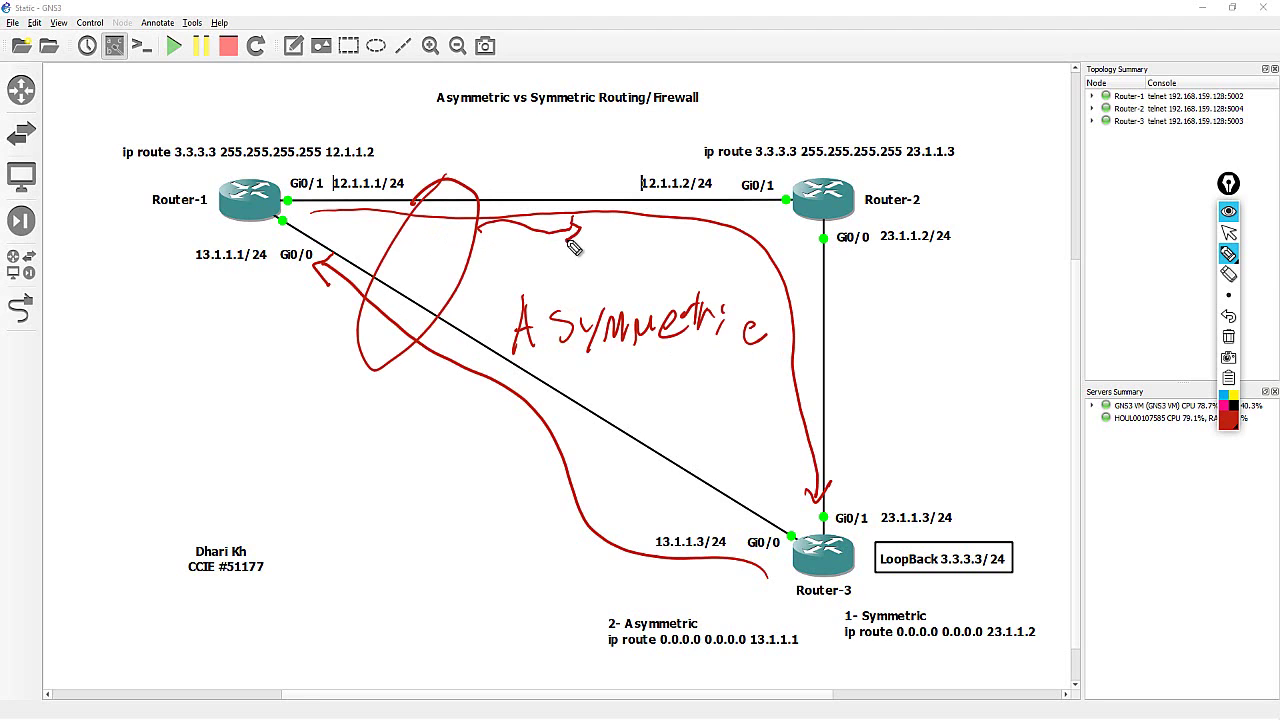
{"action": "mouse_move", "coordinate": [470, 423]}
{"action": "left_mouse_down"}
{"action": "mouse_move", "coordinate": [428, 372]}
{"action": "mouse_move", "coordinate": [419, 400]}
{"action": "left_mouse_up"}
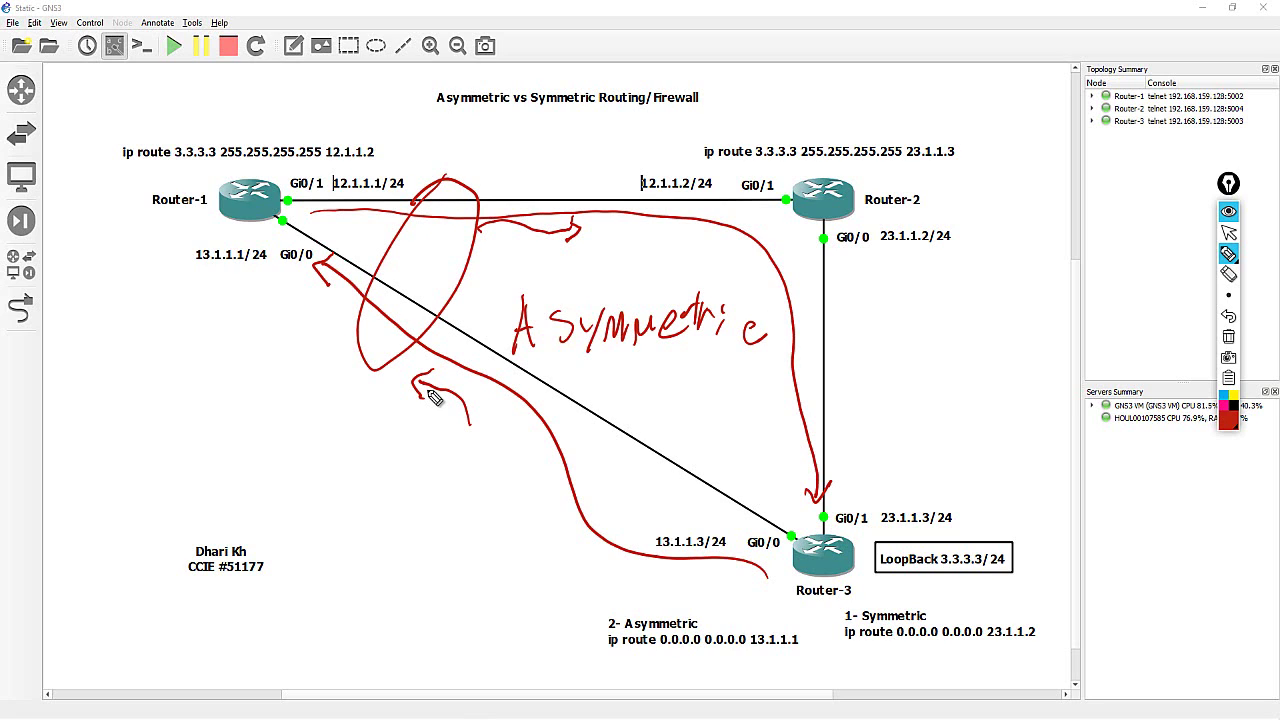
{"action": "mouse_move", "coordinate": [455, 342]}
{"action": "left_mouse_down"}
{"action": "mouse_move", "coordinate": [453, 377]}
{"action": "mouse_move", "coordinate": [453, 312]}
{"action": "mouse_move", "coordinate": [423, 386]}
{"action": "mouse_move", "coordinate": [449, 368]}
{"action": "mouse_move", "coordinate": [426, 390]}
{"action": "left_mouse_up"}
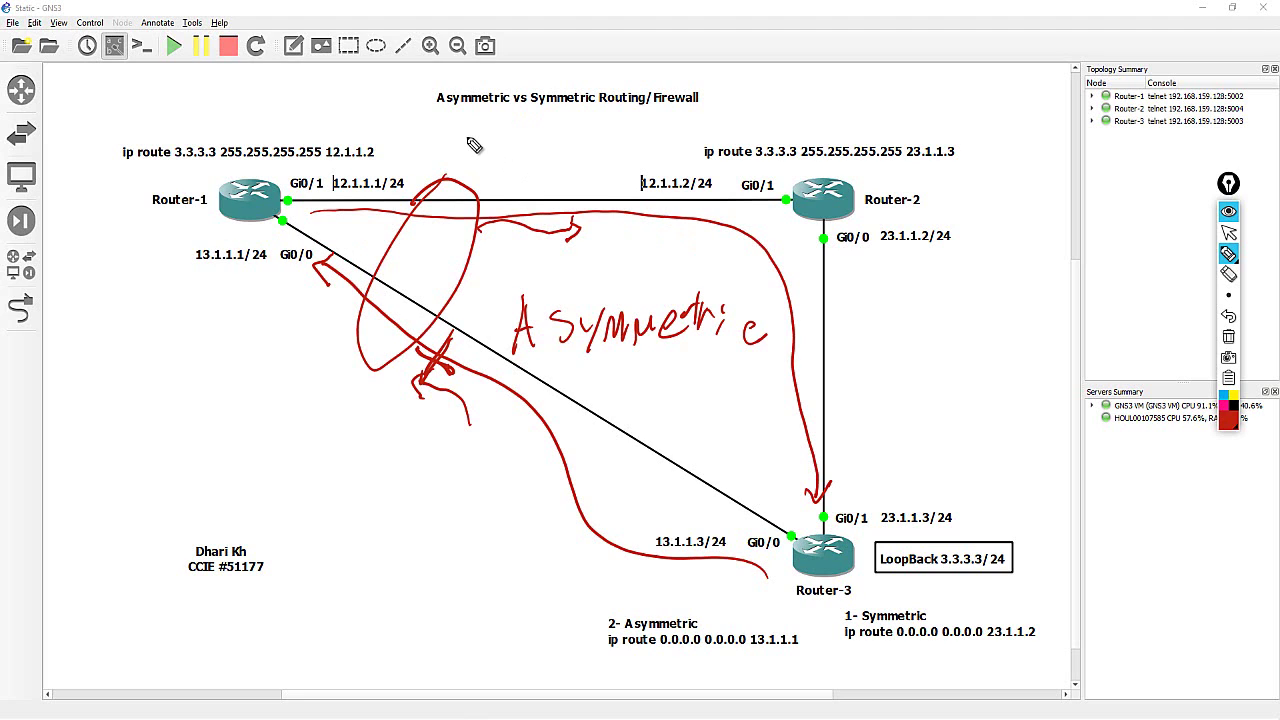
{"action": "left_click", "coordinate": [1228, 336]}
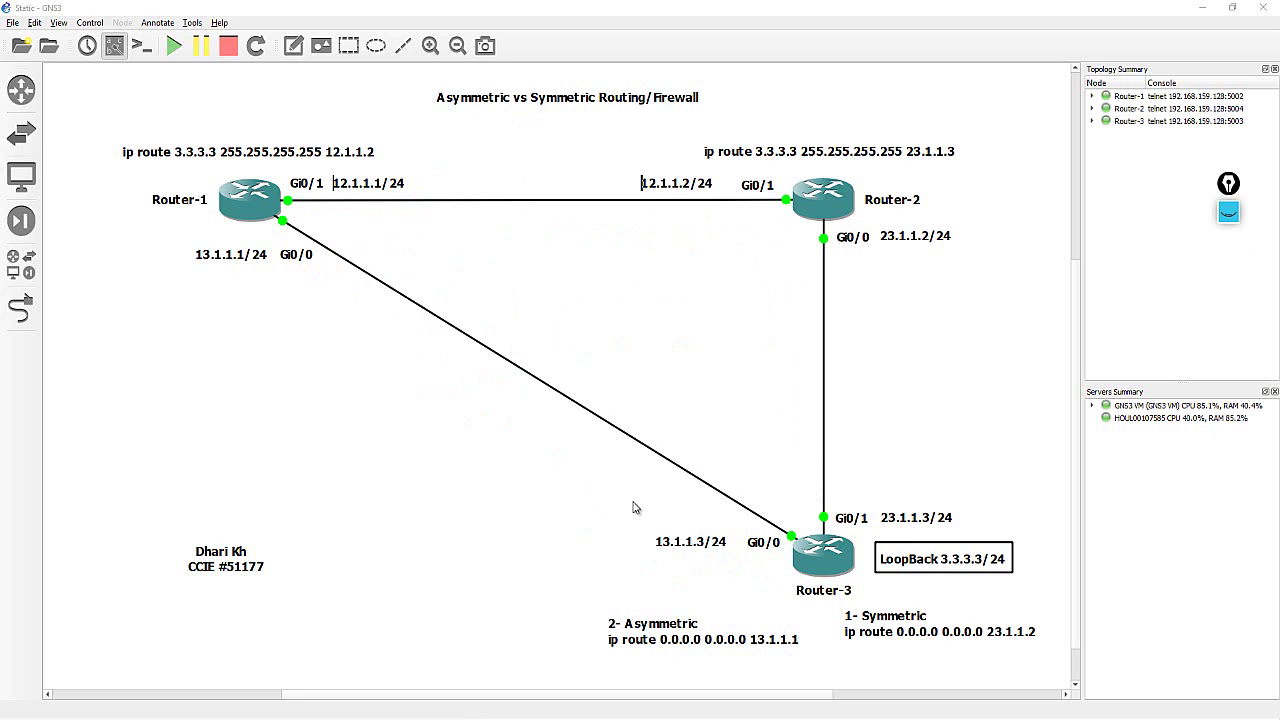
Step: Switch to Solar-PuTTY, move its window so the Router-1 part of the topology shows, and open the Router-1 session
{"action": "key", "text": "alt+Tab"}
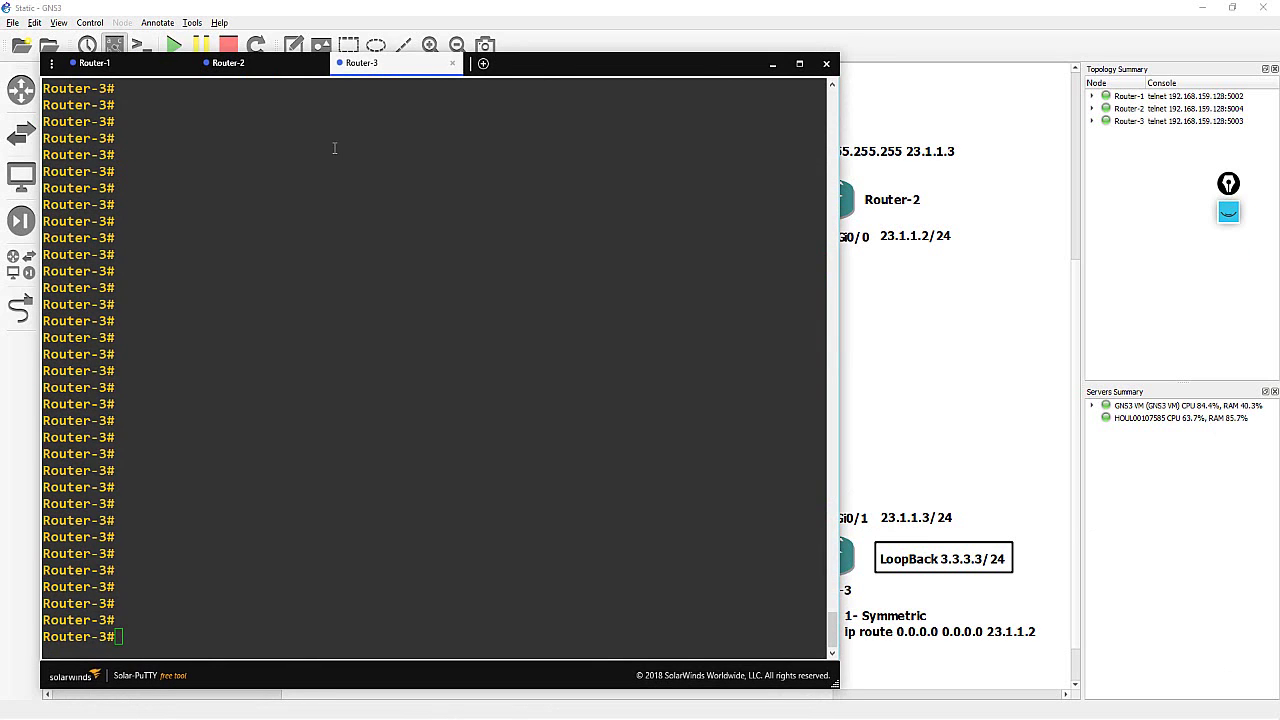
{"action": "left_click_drag", "start_coordinate": [542, 68], "coordinate": [937, 46]}
{"action": "left_click", "coordinate": [520, 212]}
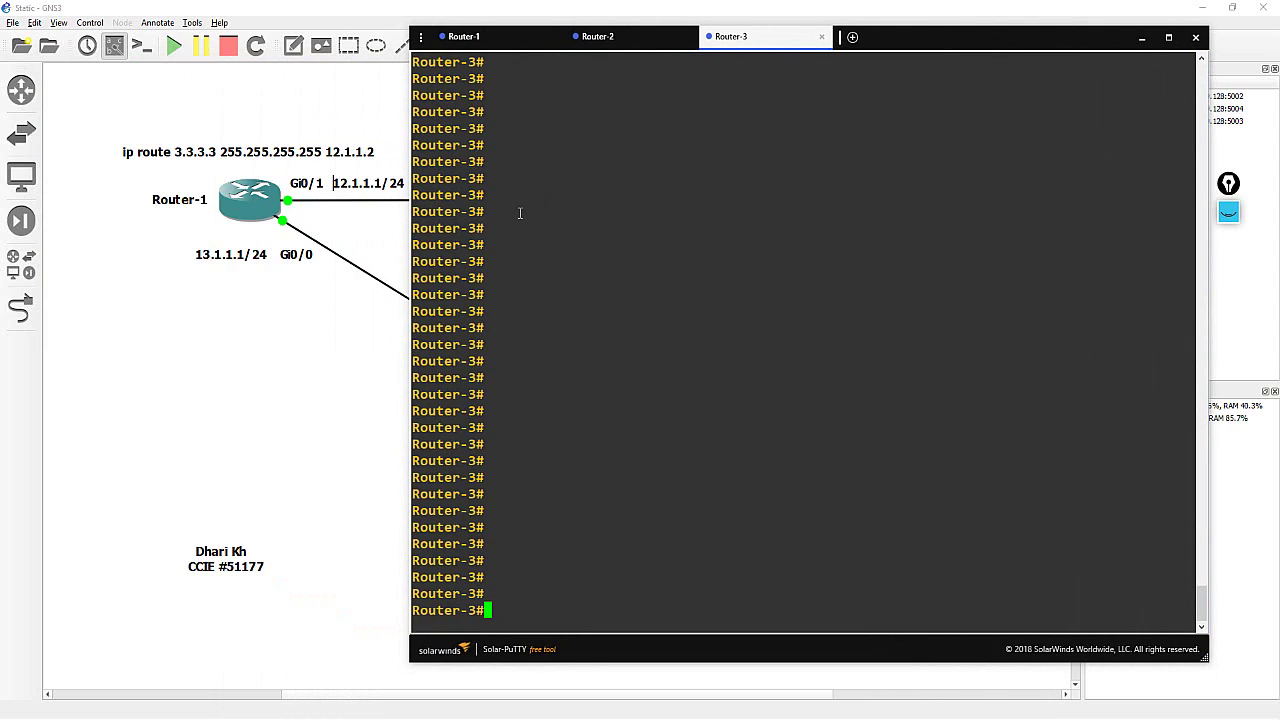
{"action": "left_click", "coordinate": [492, 38]}
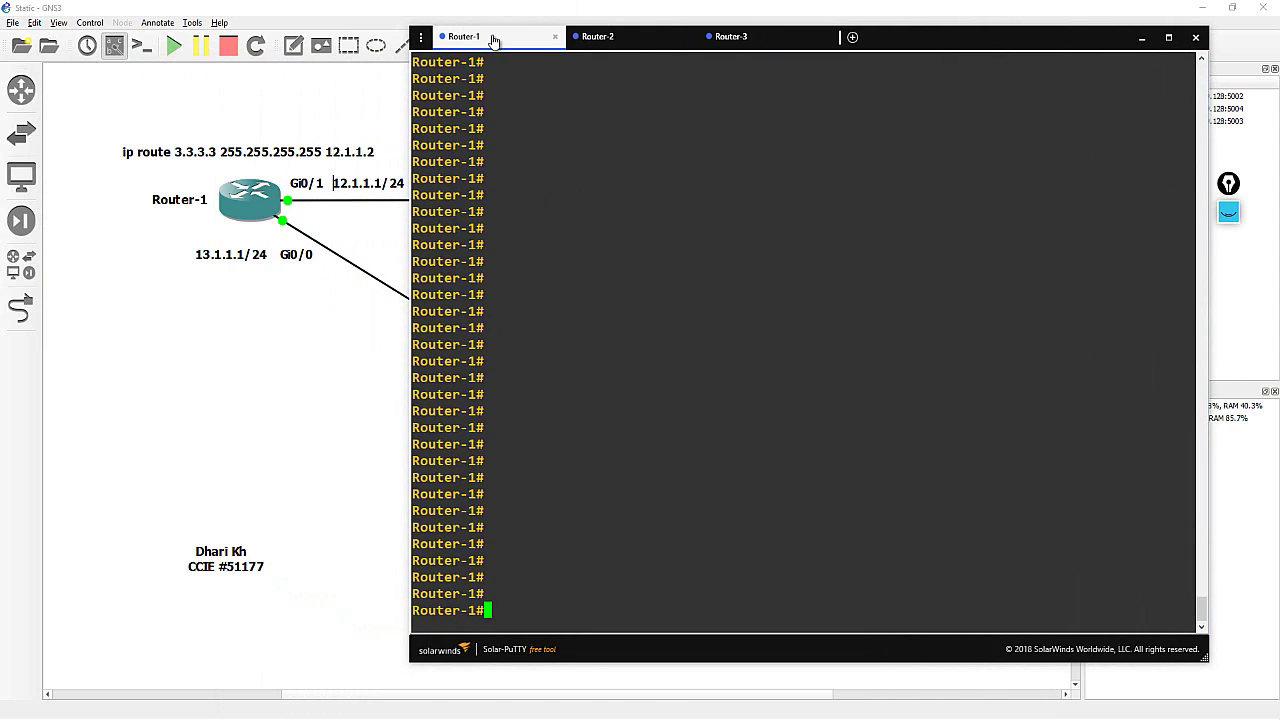
Step: List Router-1's interfaces with "sh ip inter brief" and highlight the GigabitEthernet0/0 and GigabitEthernet0/1 IP addresses
{"action": "type", "text": "sh ip inter br"}
{"action": "key", "text": "Tab"}
{"action": "key", "text": "Return"}
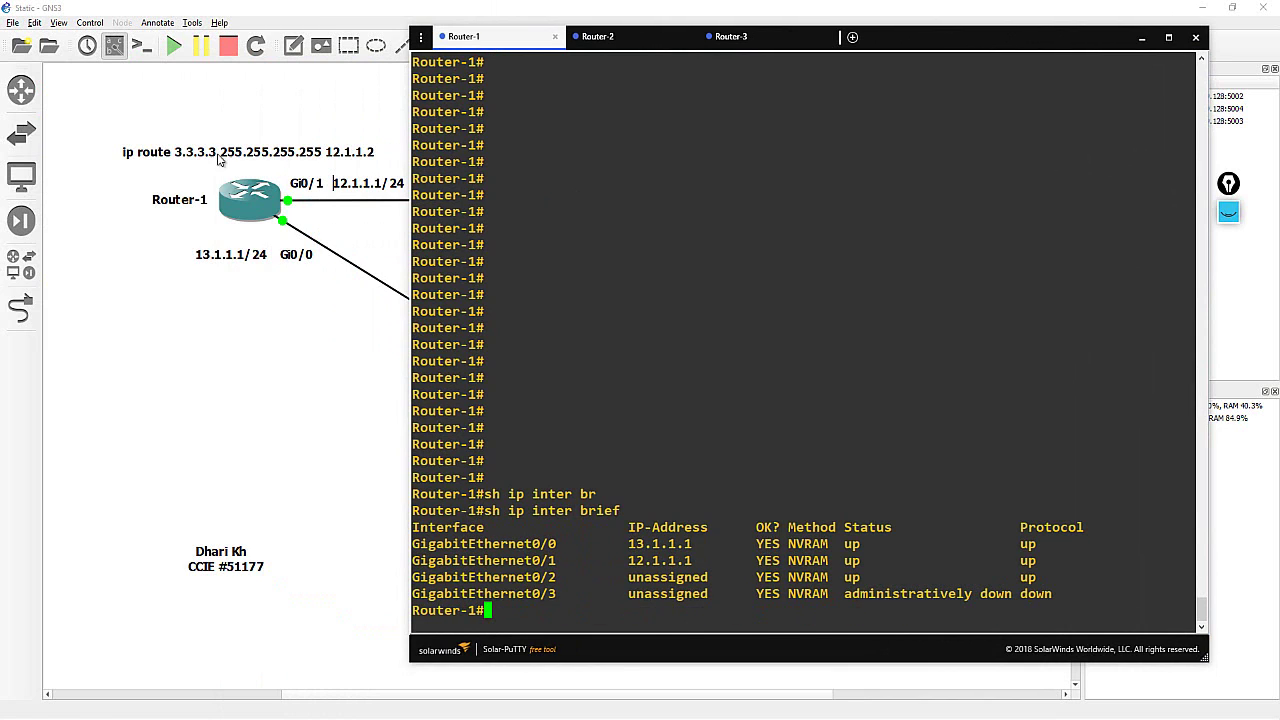
{"action": "double_click", "coordinate": [660, 543]}
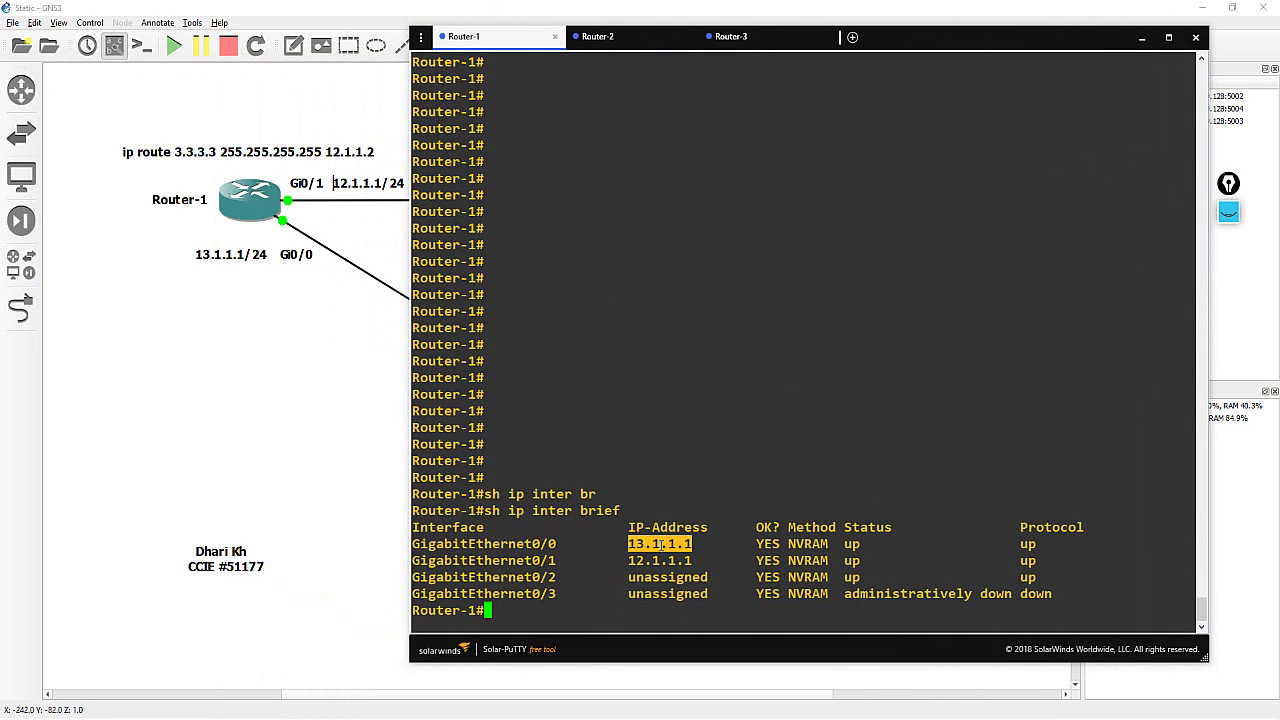
{"action": "double_click", "coordinate": [634, 561]}
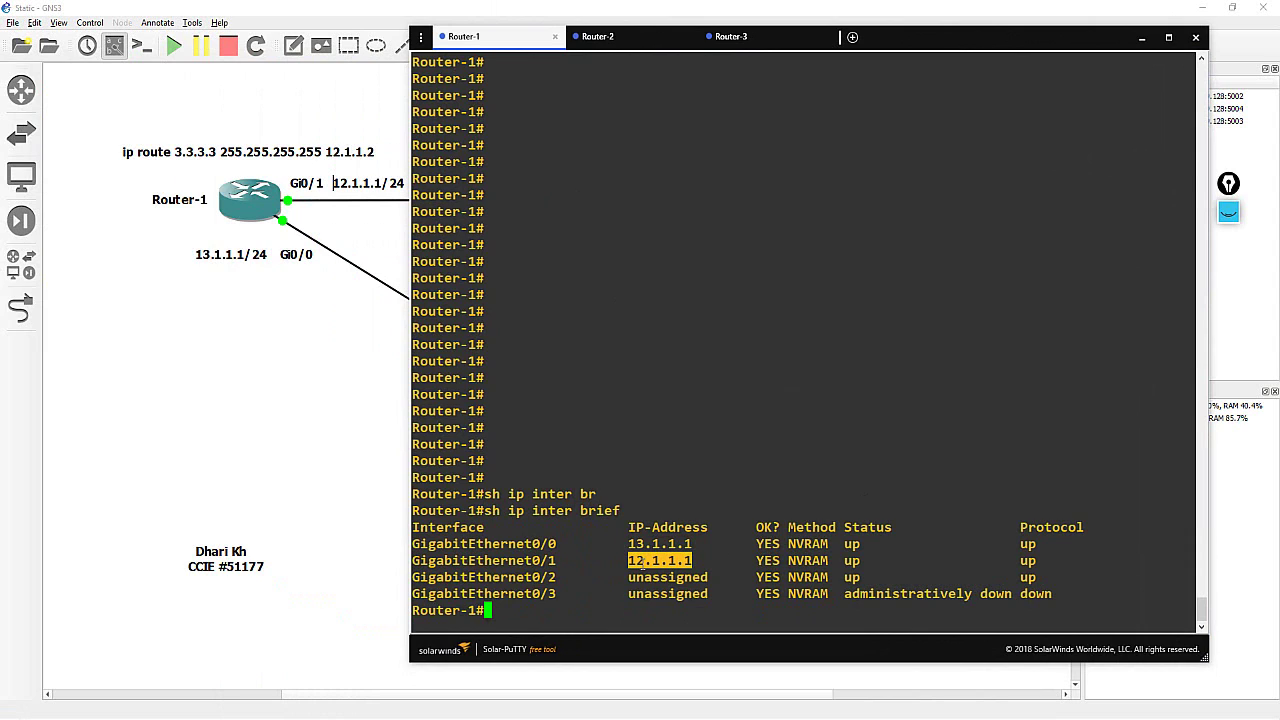
Step: Display Router-1's configured static routes with "sh run | sec ip route"
{"action": "key", "text": "Return"}
{"action": "key", "text": "Return"}
{"action": "key", "text": "Return"}
{"action": "key", "text": "Return"}
{"action": "key", "text": "Return"}
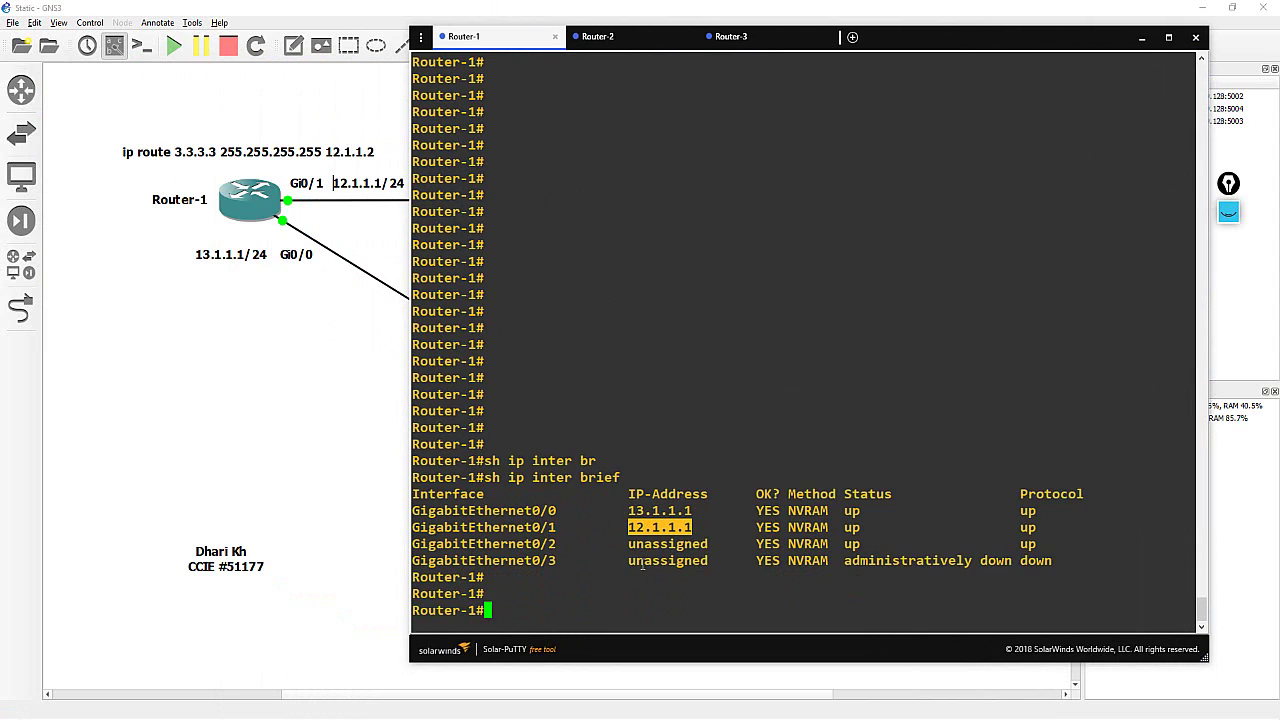
{"action": "type", "text": "sh run | sec ip "}
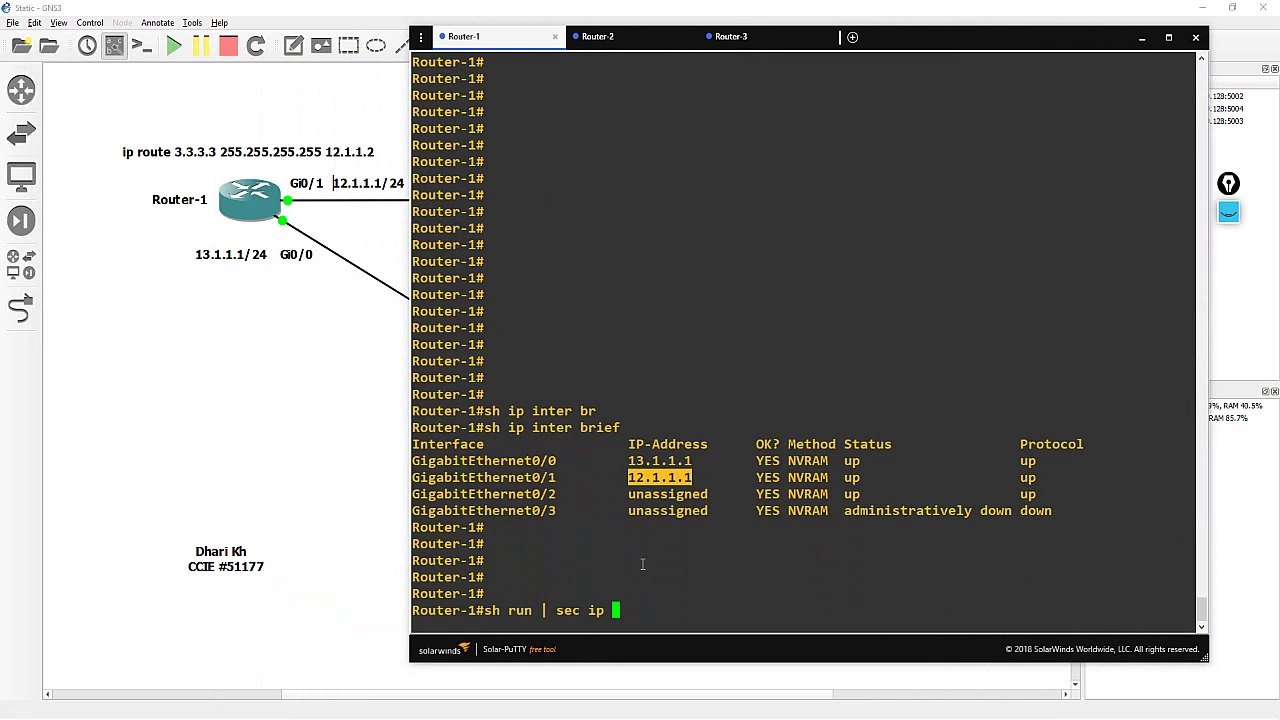
{"action": "type", "text": "route"}
{"action": "key", "text": "Return"}
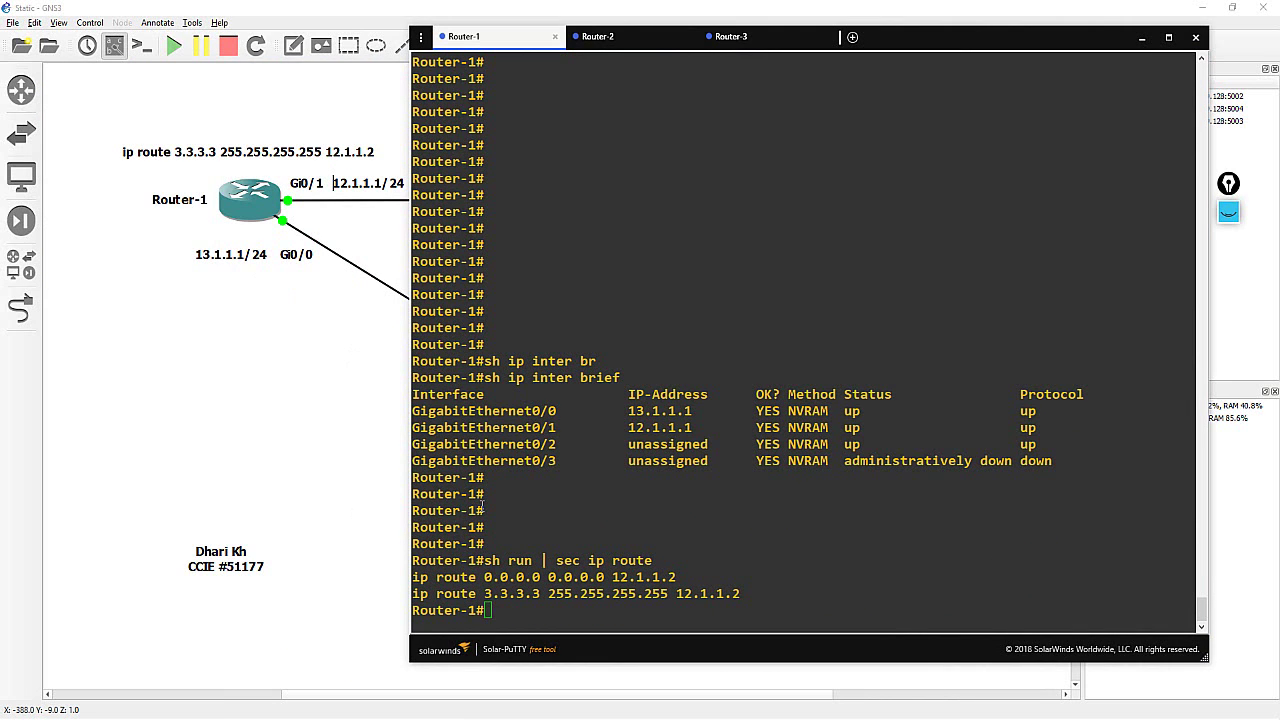
Step: Highlight Router-1's static route to 3.3.3.3, then the default route's network, next hop and full line
{"action": "triple_click", "coordinate": [495, 593]}
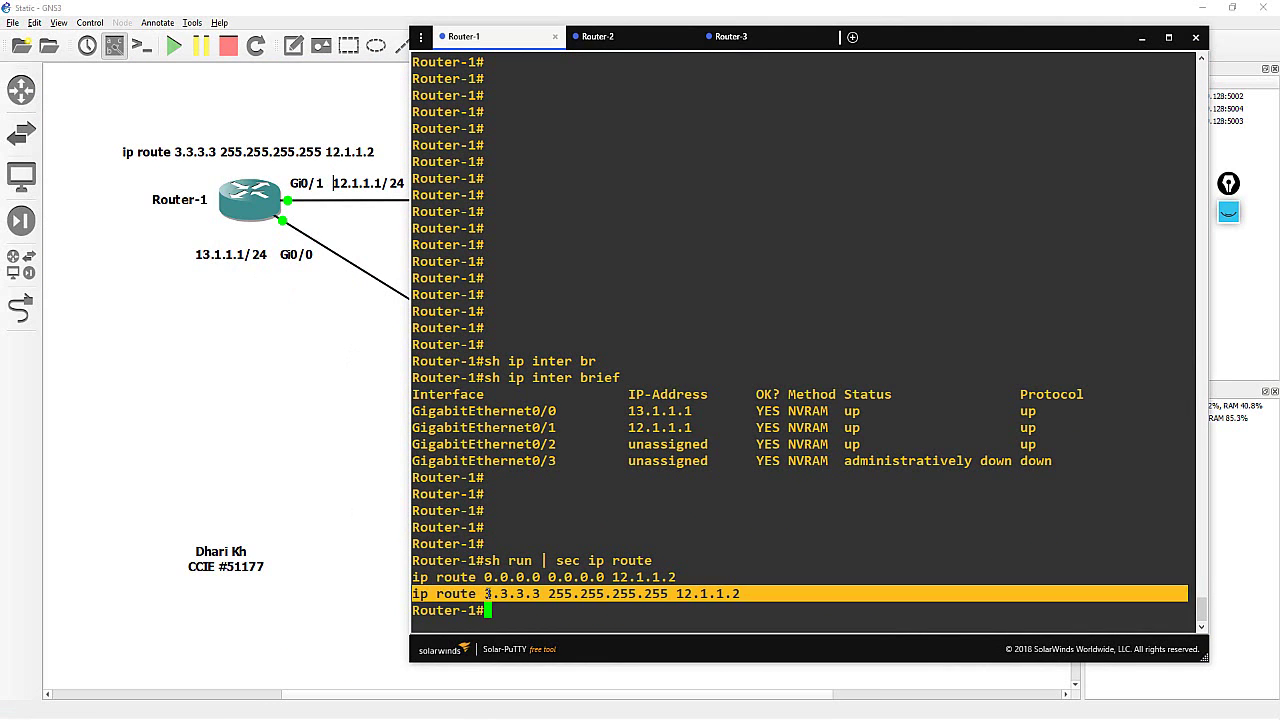
{"action": "left_click", "coordinate": [709, 598]}
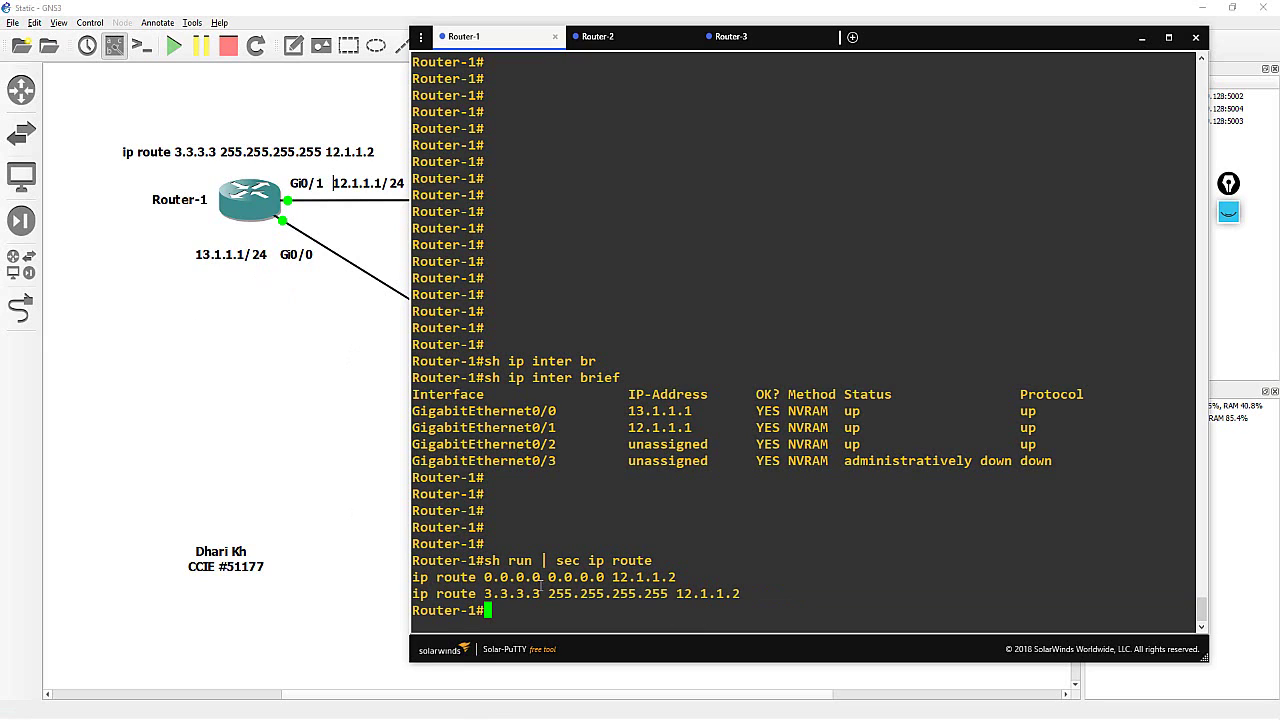
{"action": "double_click", "coordinate": [509, 578]}
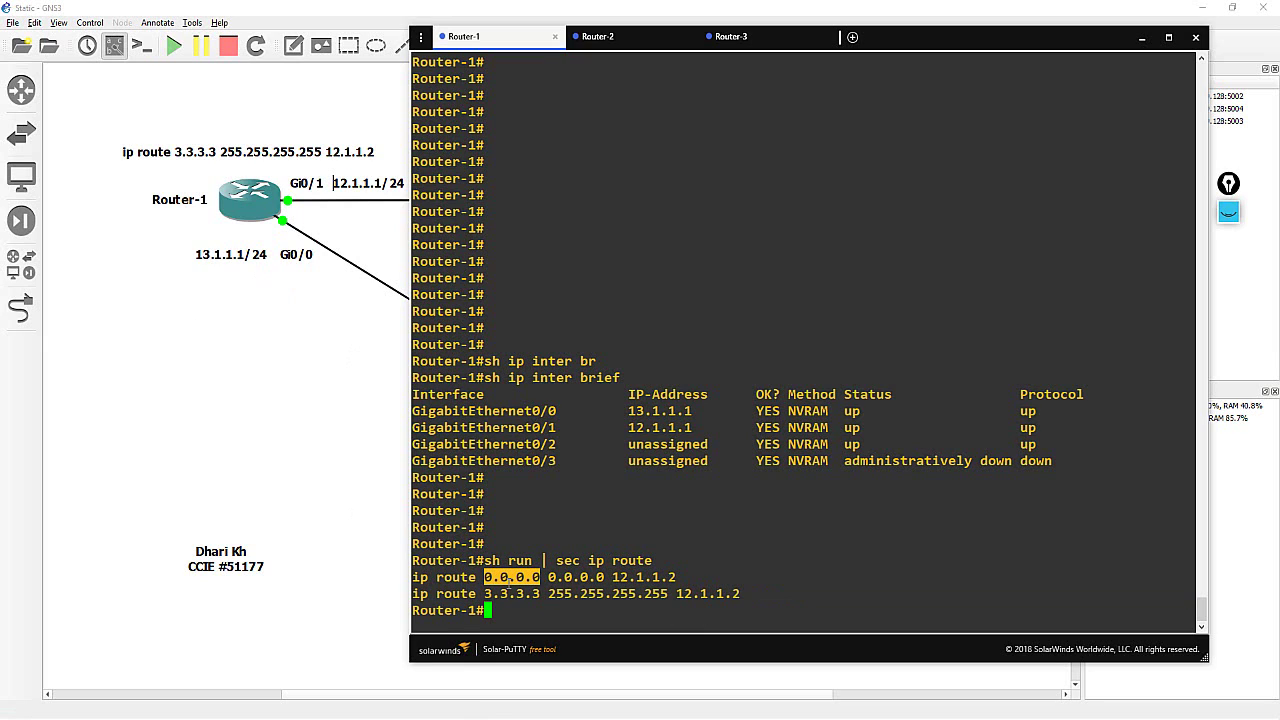
{"action": "double_click", "coordinate": [641, 578]}
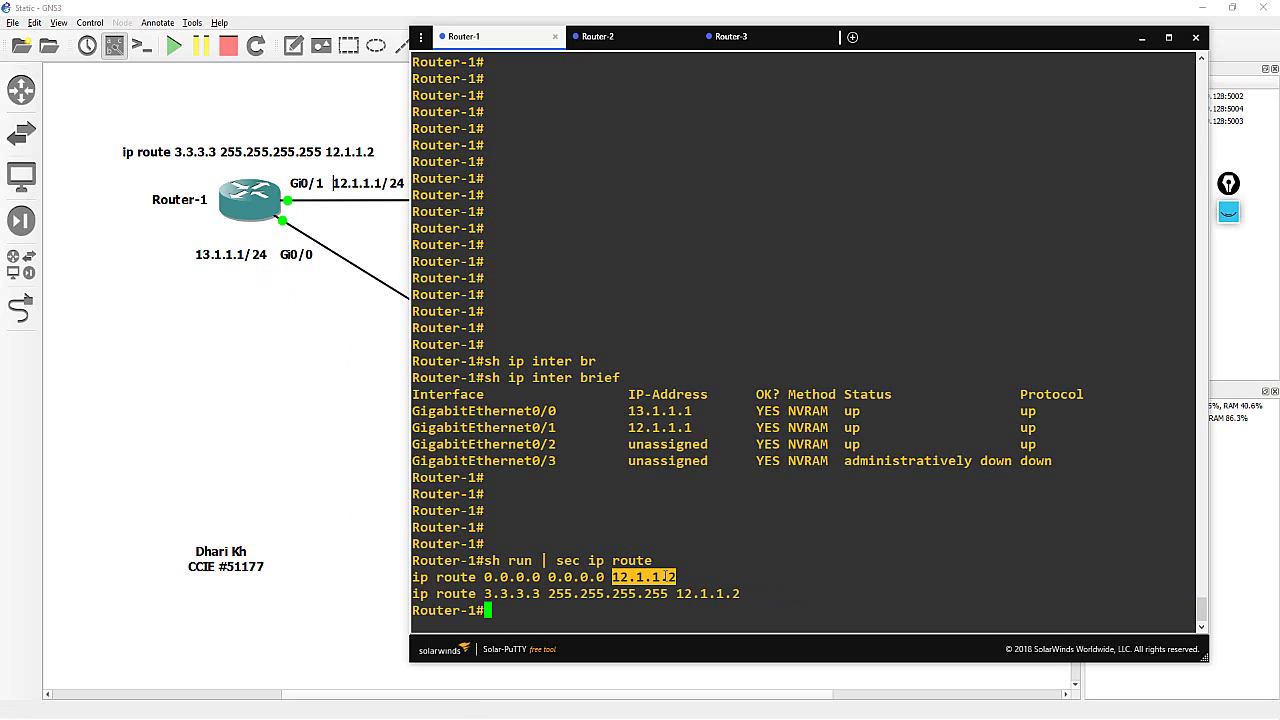
{"action": "triple_click", "coordinate": [546, 578]}
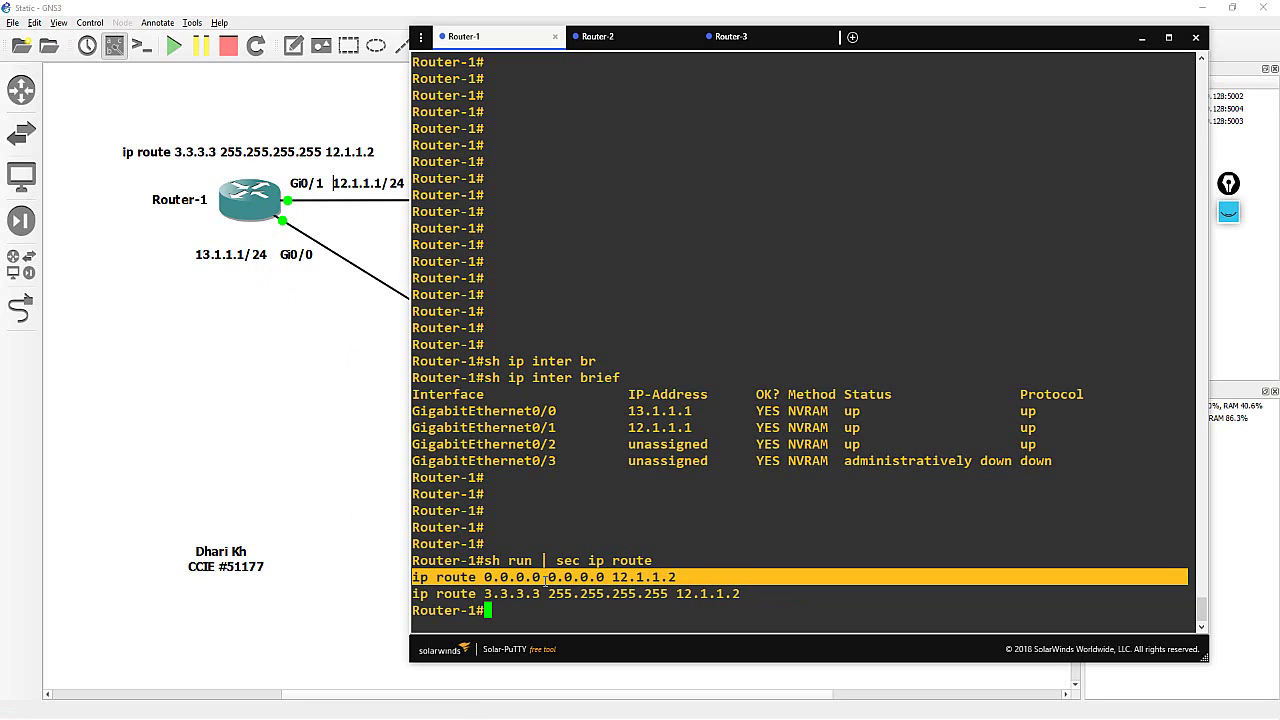
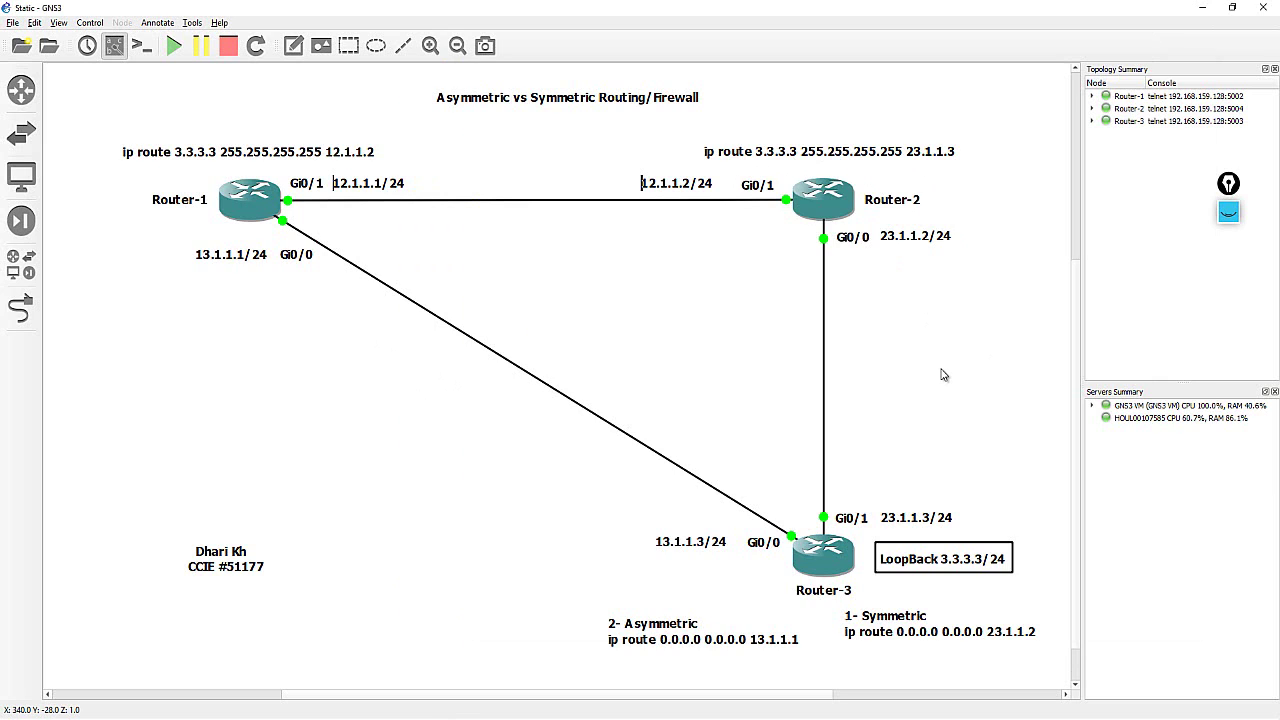
Step: Switch to the Router-2 session in Solar-PuTTY, shift its window slightly, and highlight the static route to 3.3.3.3
{"action": "key", "text": "alt+Tab"}
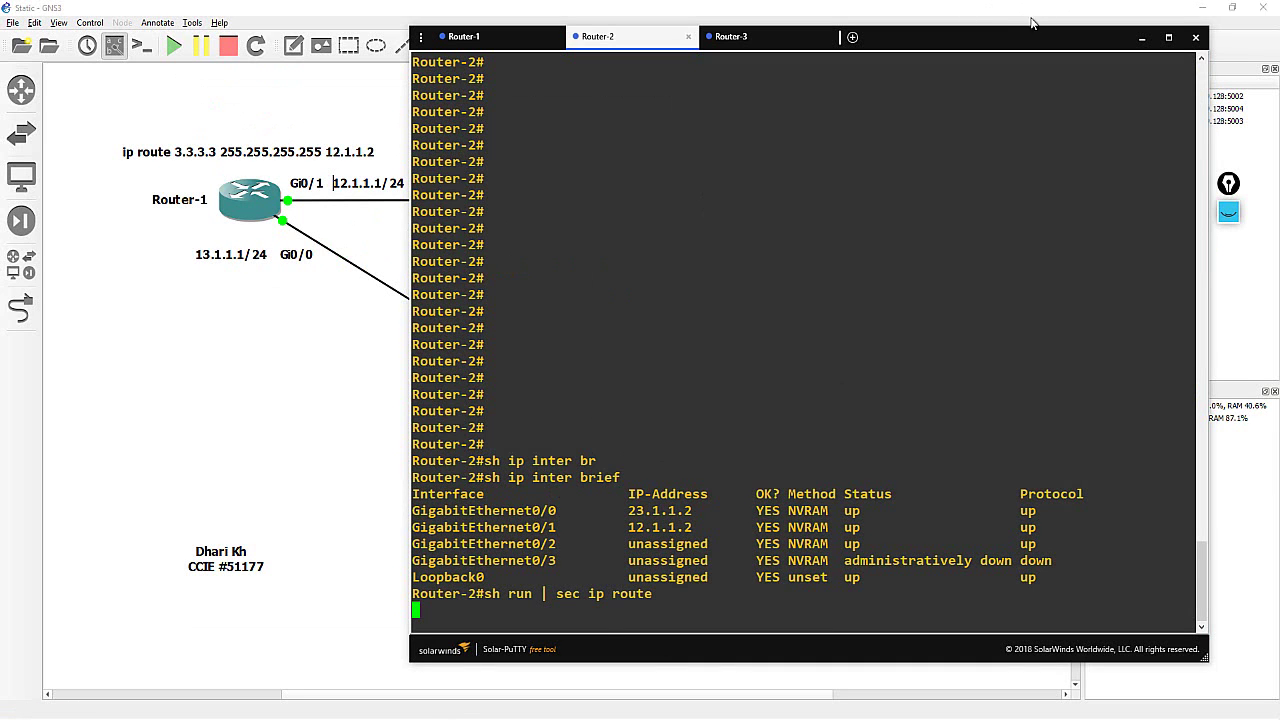
{"action": "left_click_drag", "start_coordinate": [1006, 41], "coordinate": [946, 29]}
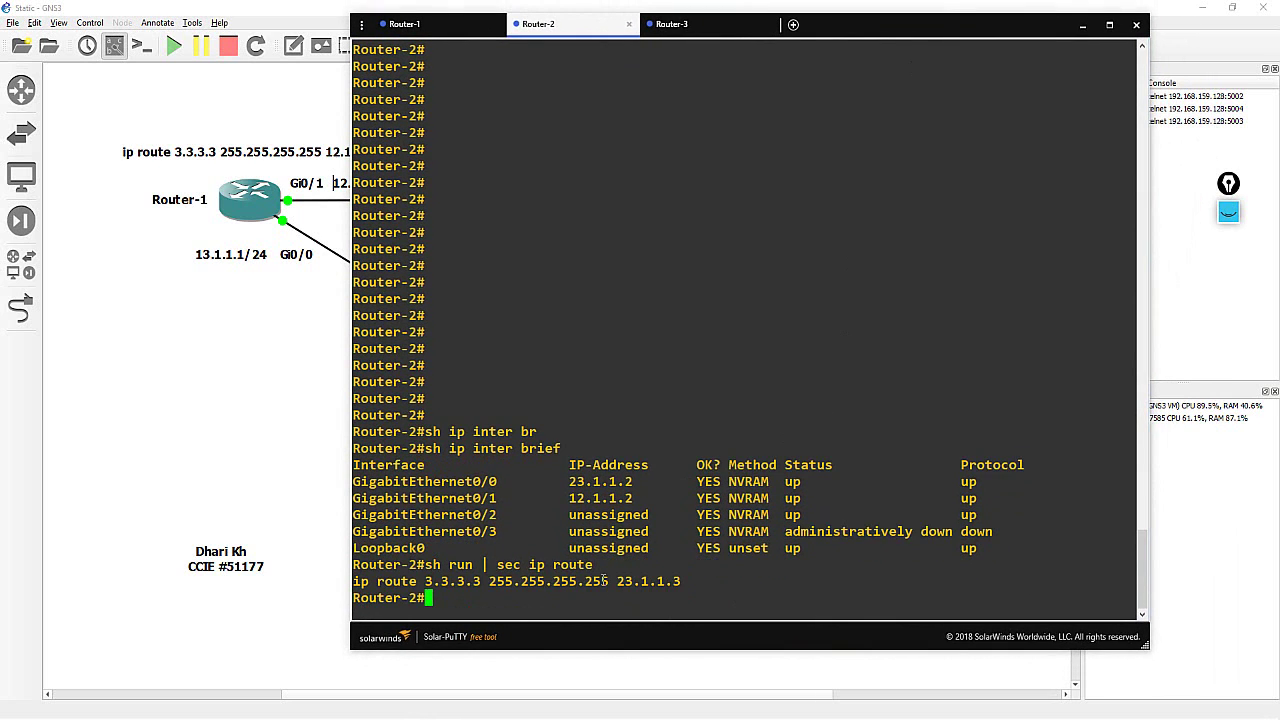
{"action": "triple_click", "coordinate": [604, 581]}
Step: List Router-3's interfaces with "sh ip inter brief" and highlight the GigabitEthernet0/1 address and the Loopback0 line
{"action": "left_click", "coordinate": [683, 28]}
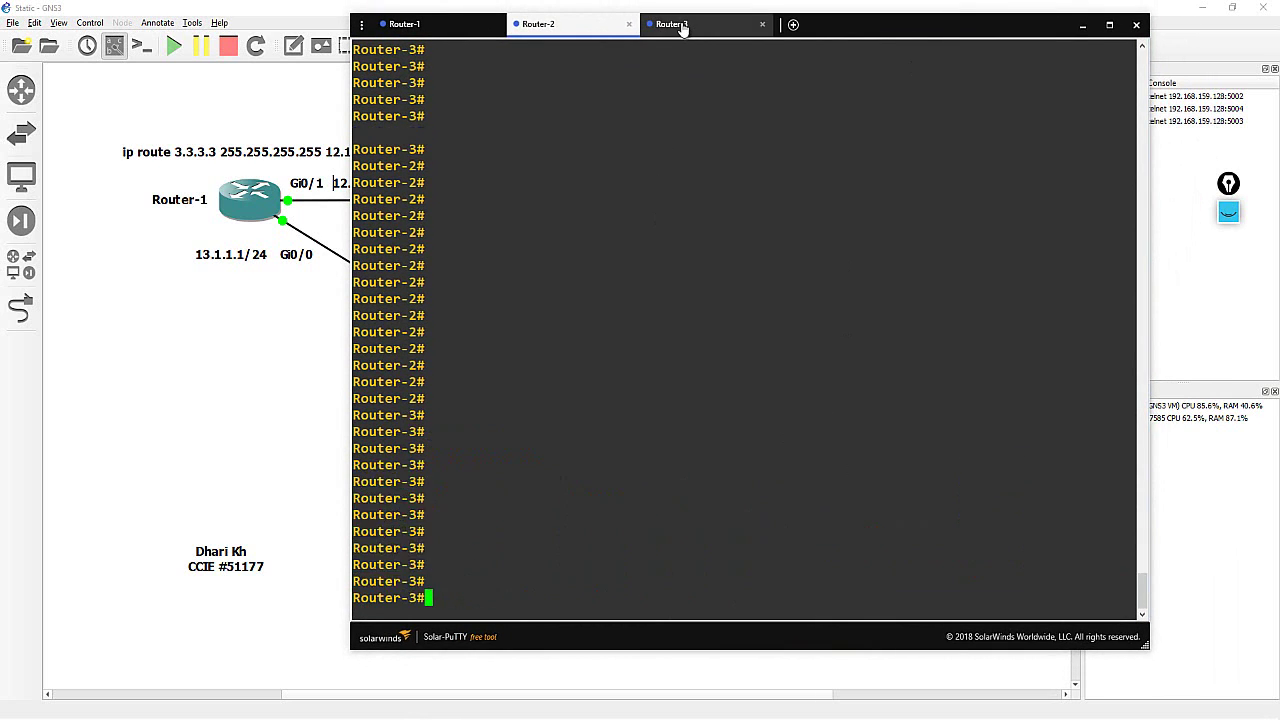
{"action": "type", "text": "sh ip inter br"}
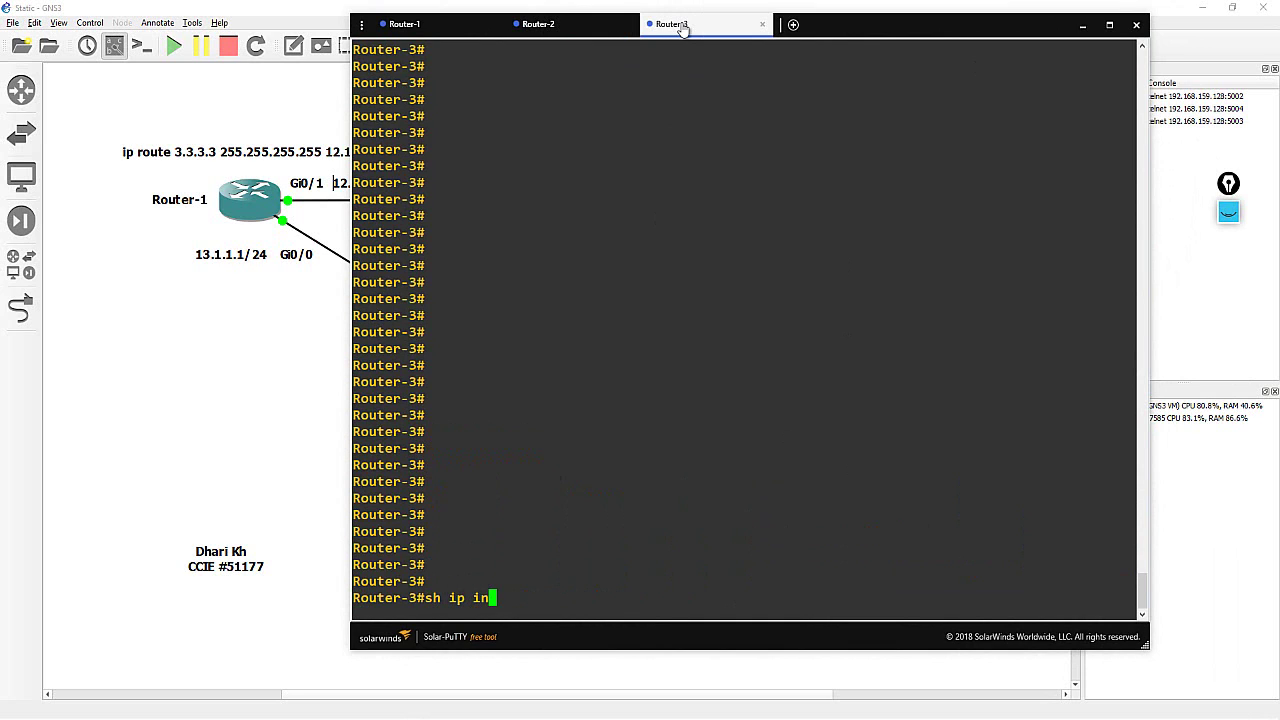
{"action": "key", "text": "Tab"}
{"action": "key", "text": "Return"}
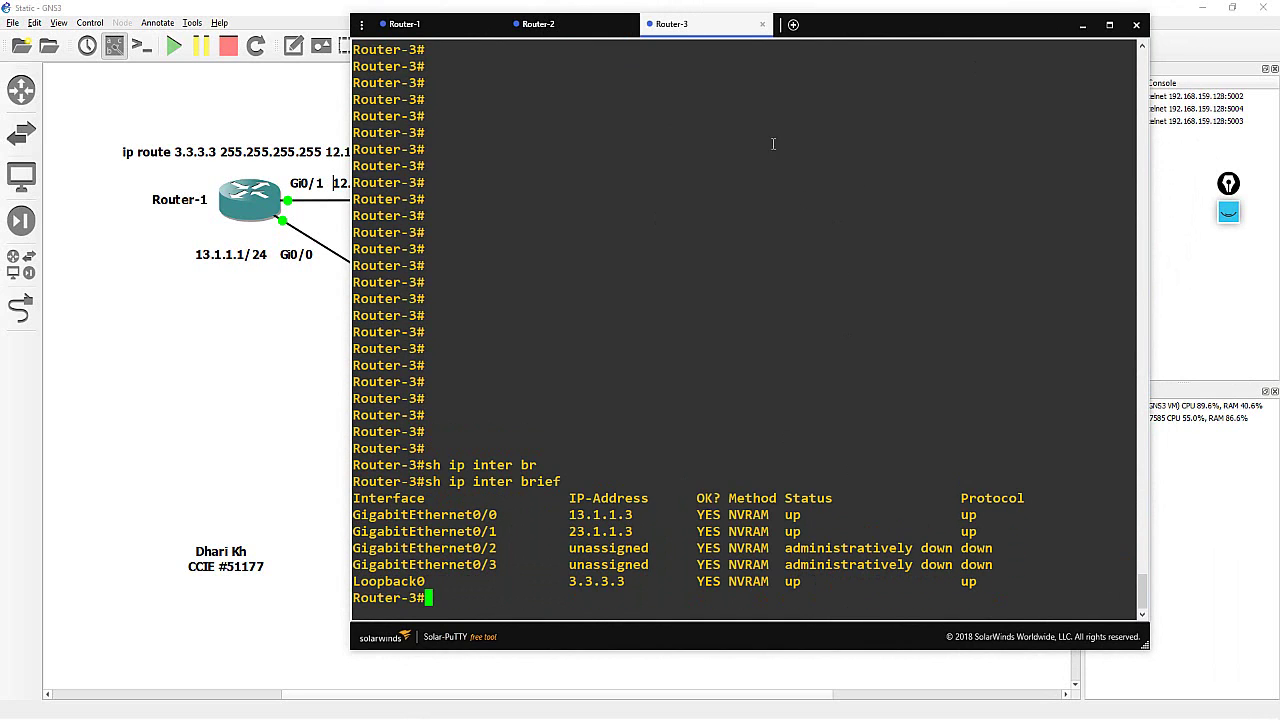
{"action": "triple_click", "coordinate": [617, 532]}
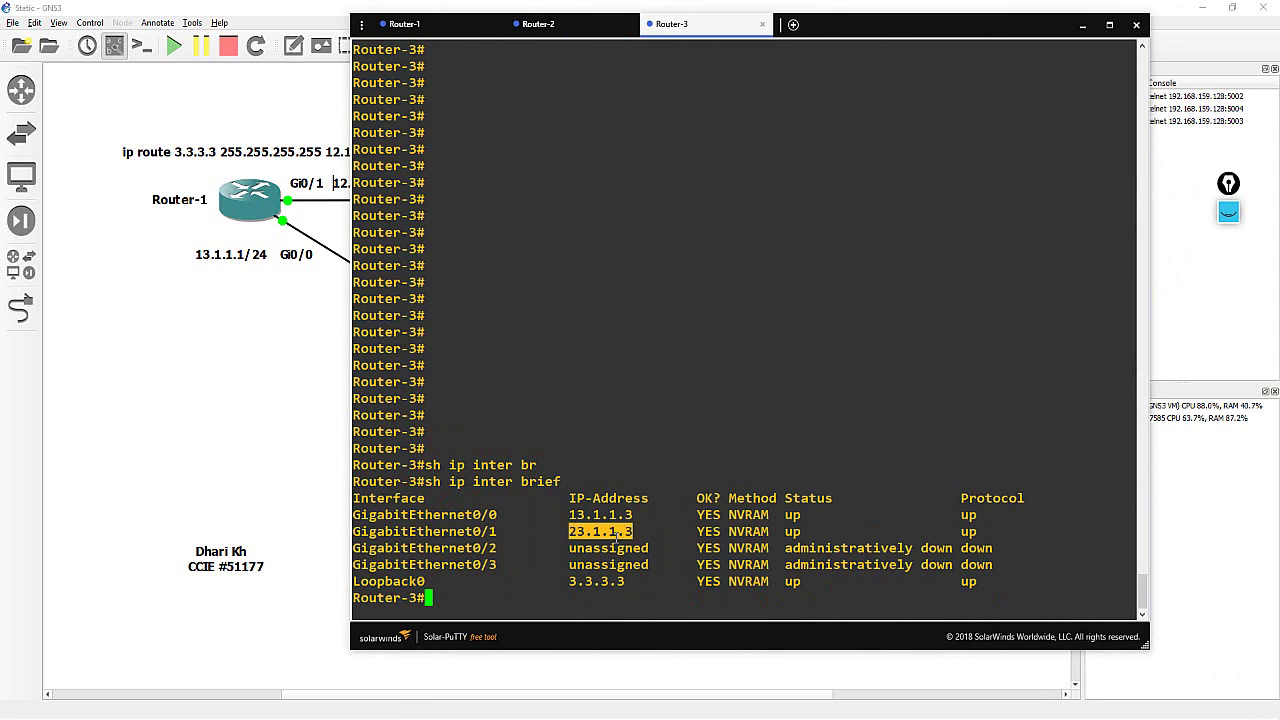
{"action": "triple_click", "coordinate": [610, 498]}
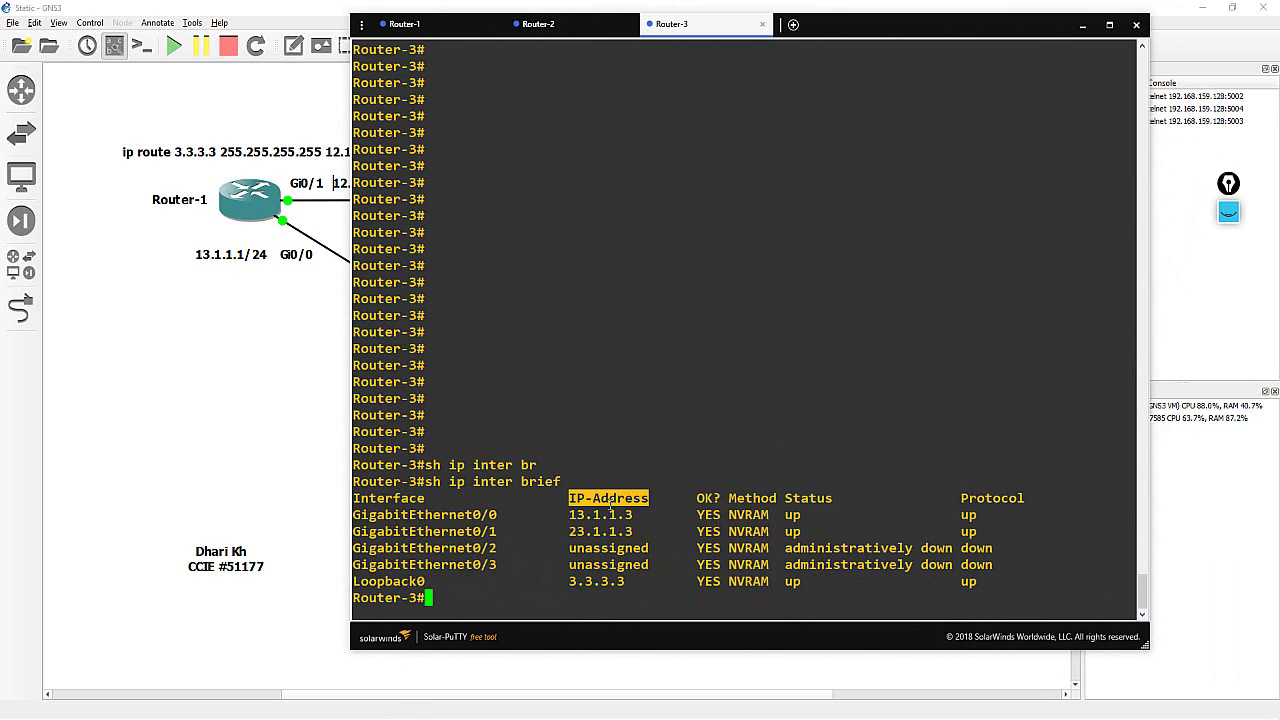
{"action": "double_click", "coordinate": [603, 579]}
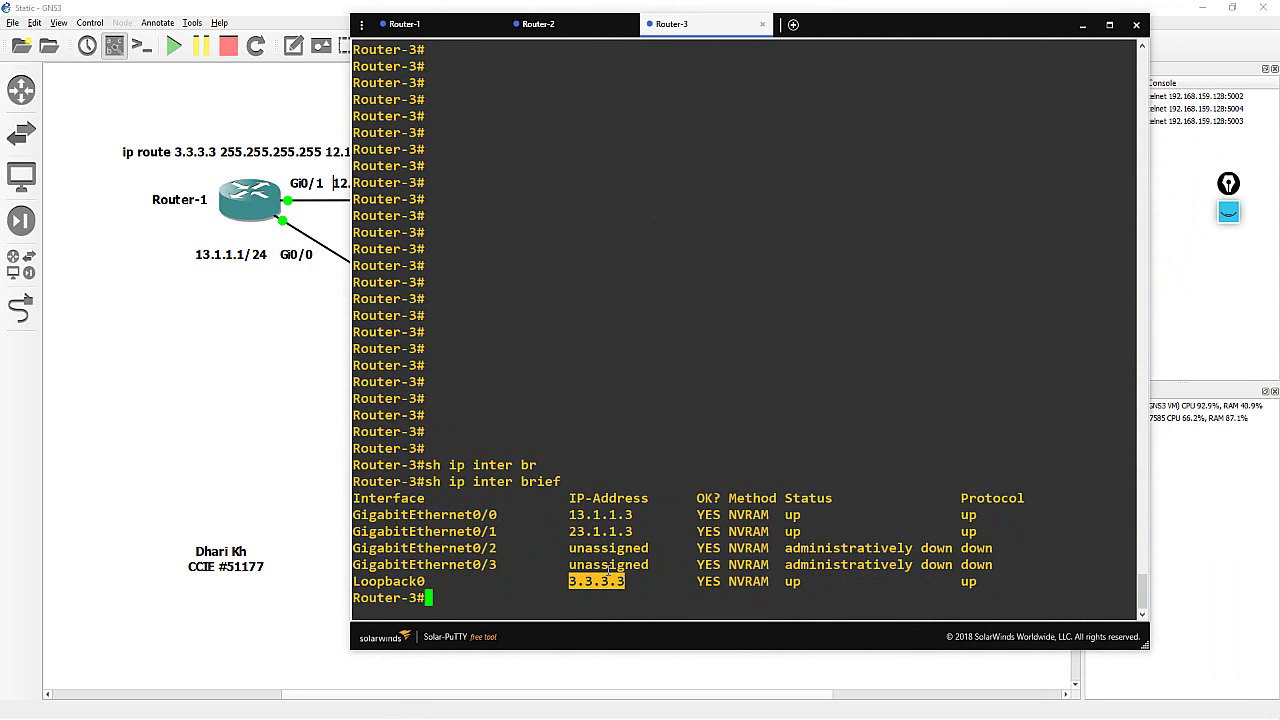
{"action": "triple_click", "coordinate": [598, 581]}
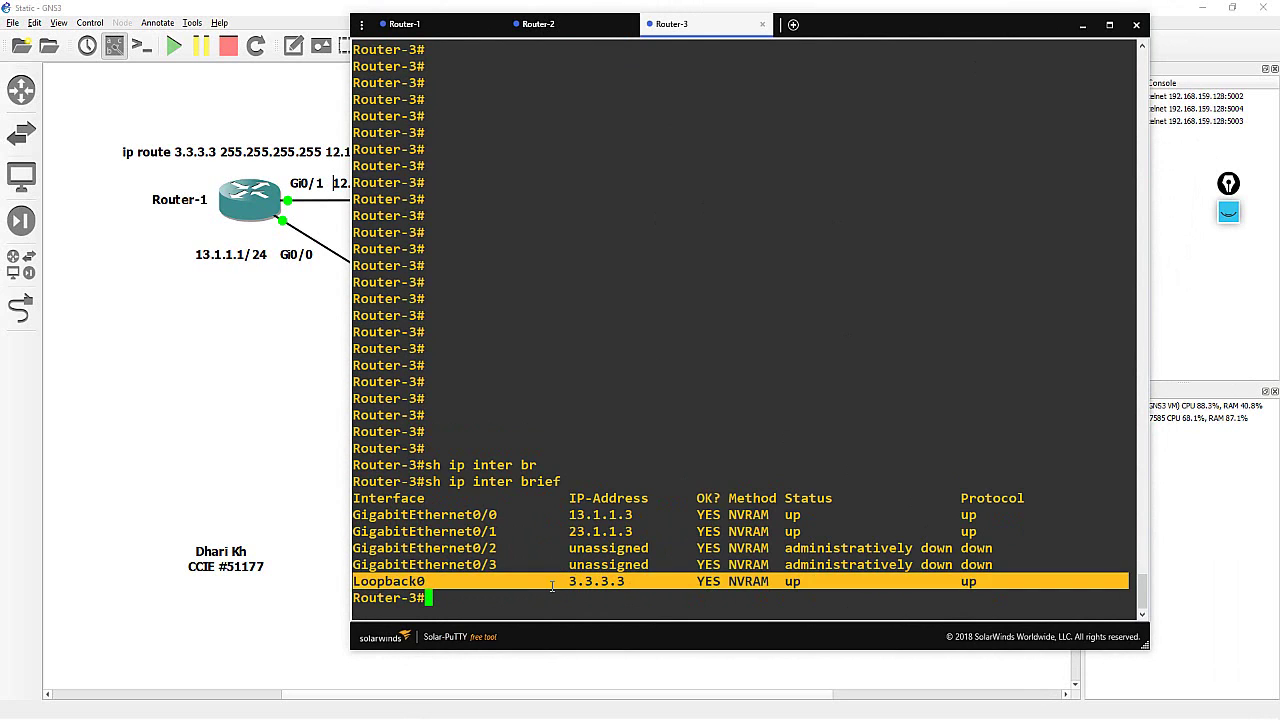
{"action": "left_click", "coordinate": [551, 586]}
Step: Display Router-3's configured static routes with "sh run | sec ip route"
{"action": "key", "text": "Return"}
{"action": "key", "text": "Return"}
{"action": "key", "text": "Return"}
{"action": "key", "text": "Return"}
{"action": "type", "text": "sh r"}
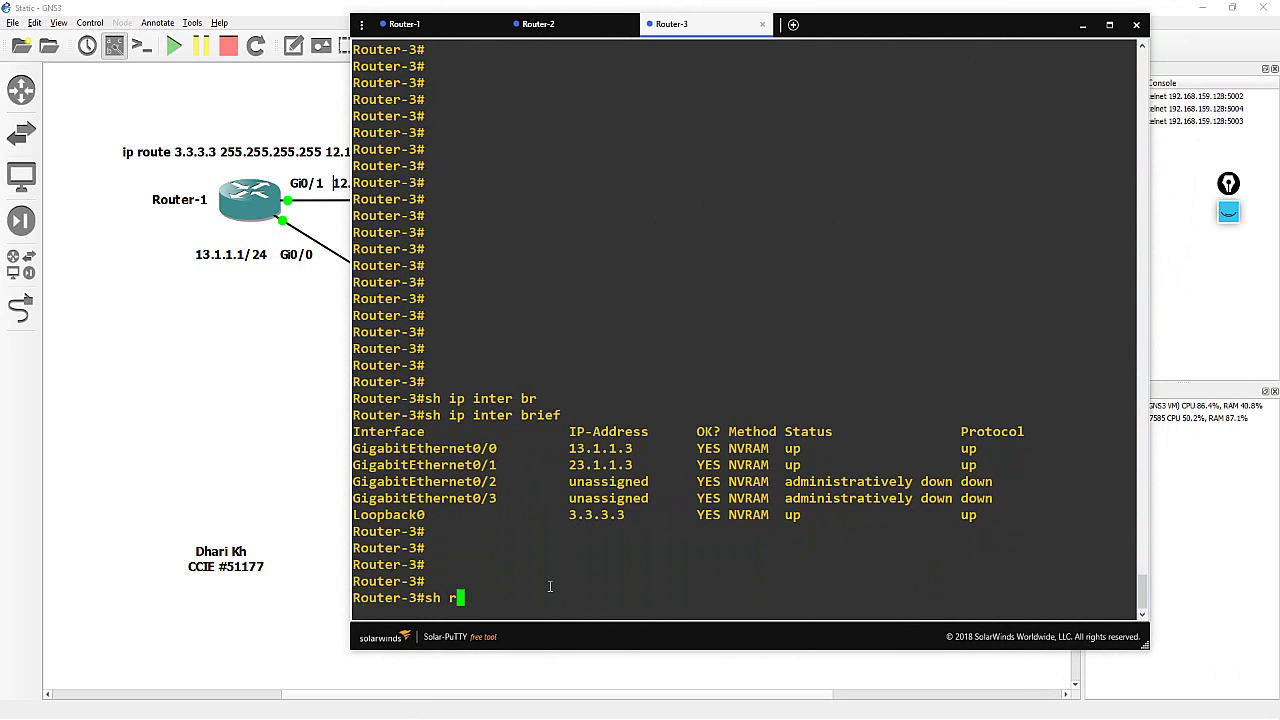
{"action": "type", "text": "un | sec ip rpute"}
{"action": "key", "text": "BackSpace"}
{"action": "key", "text": "BackSpace"}
{"action": "key", "text": "BackSpace"}
{"action": "key", "text": "BackSpace"}
{"action": "key", "text": "BackSpace"}
{"action": "key", "text": "BackSpace"}
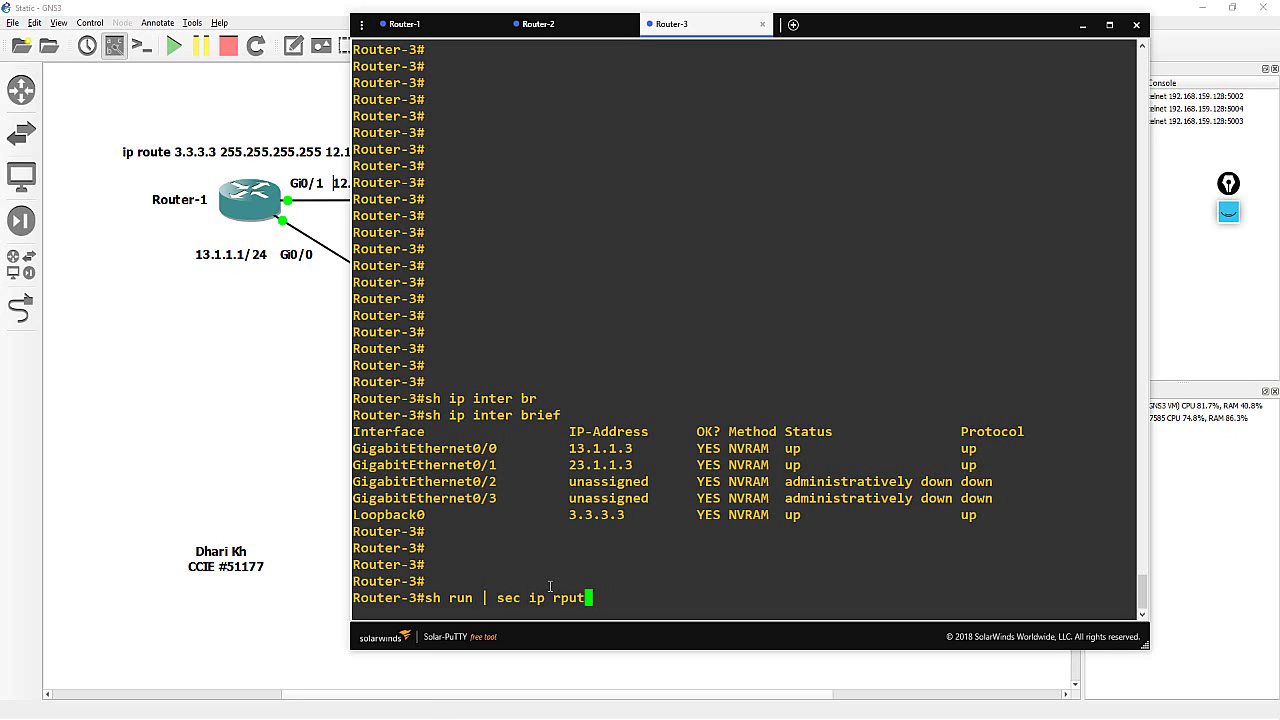
{"action": "type", "text": "route"}
{"action": "key", "text": "Return"}
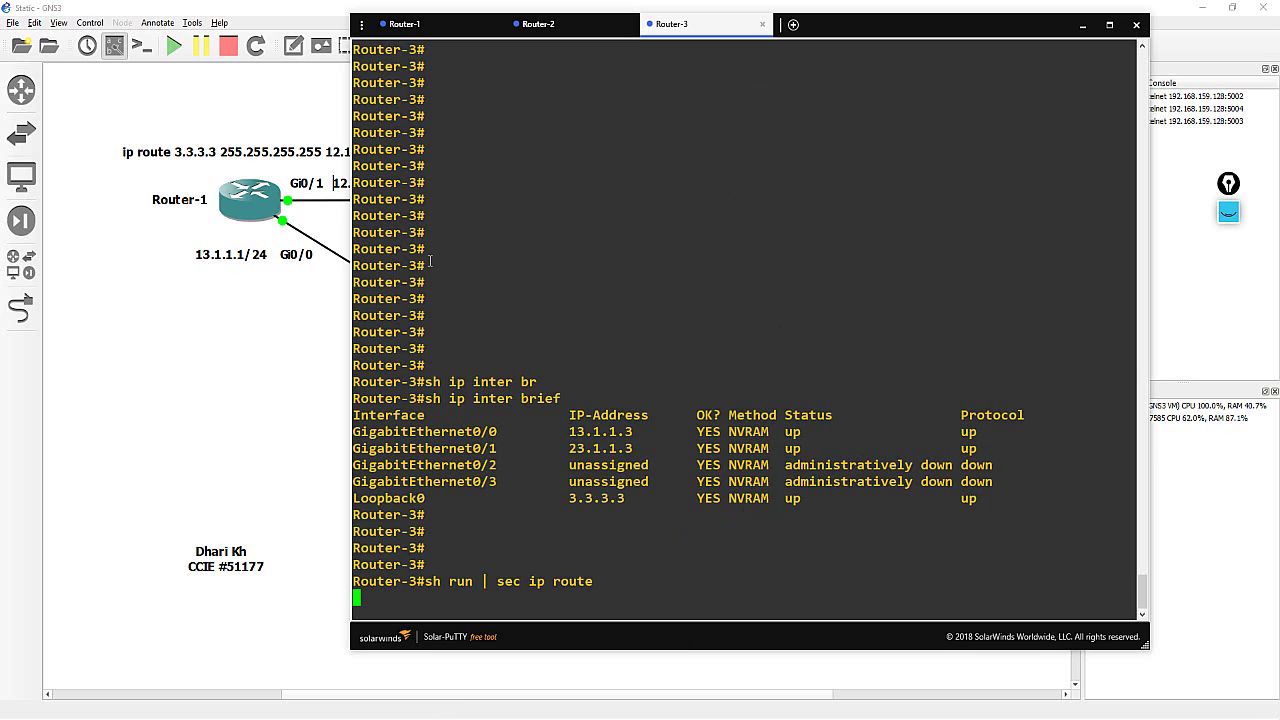
Step: Switch to the GNS3 topology and slightly reposition the Symmetric and Asymmetric route notes below Router-3
{"action": "left_click", "coordinate": [255, 370]}
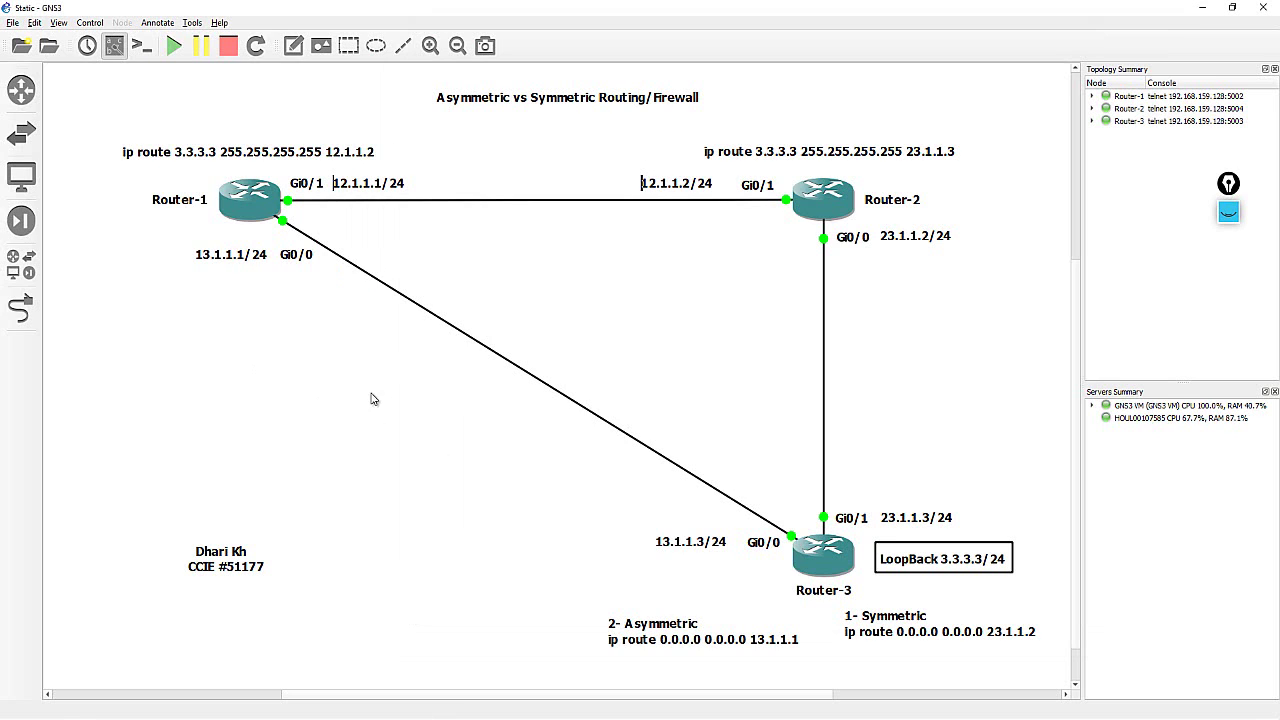
{"action": "left_click", "coordinate": [907, 630]}
{"action": "left_click_drag", "start_coordinate": [907, 630], "coordinate": [903, 626]}
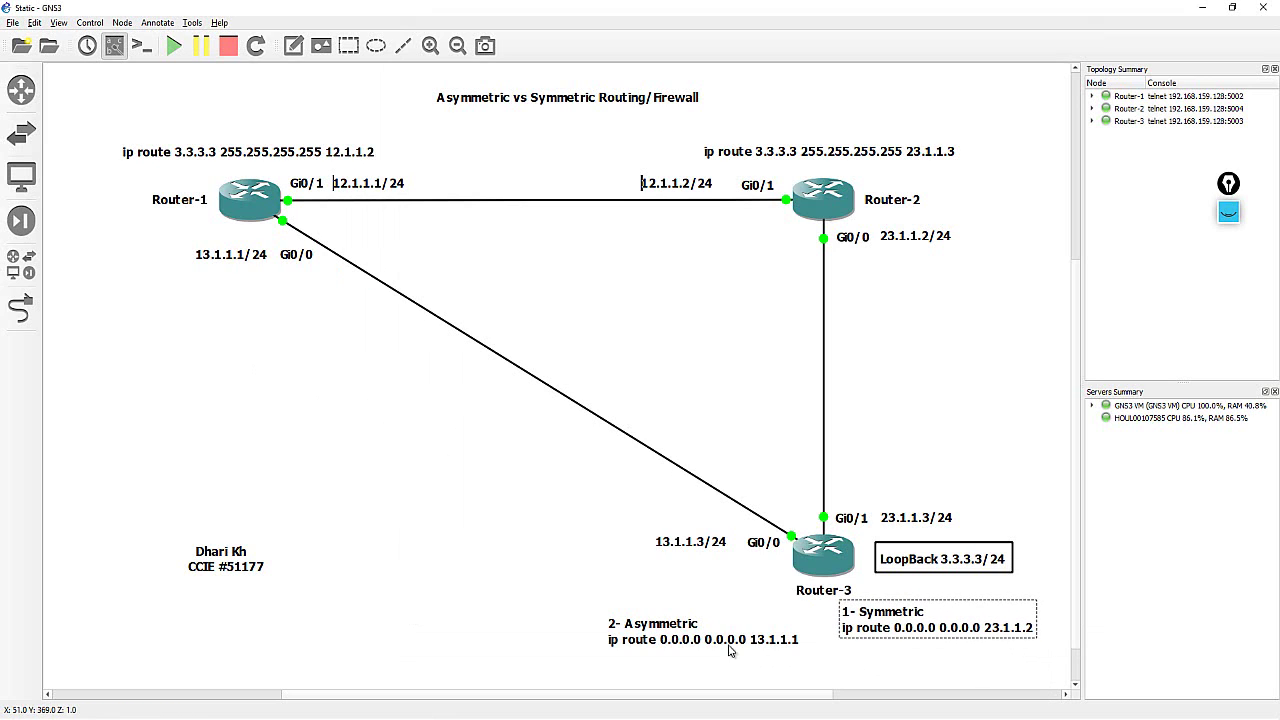
{"action": "left_click_drag", "start_coordinate": [700, 645], "coordinate": [713, 641]}
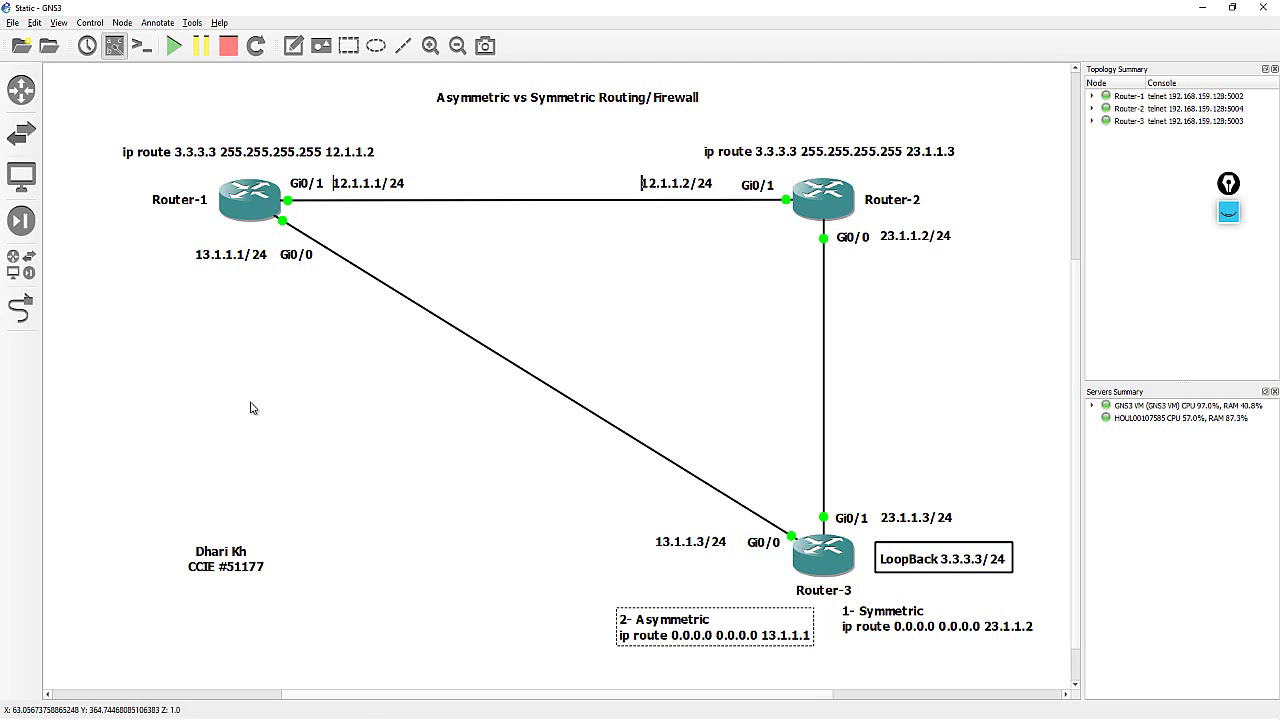
Step: Return to the Router-3 session and highlight its default route and the route's next-hop address
{"action": "key", "text": "alt+Tab"}
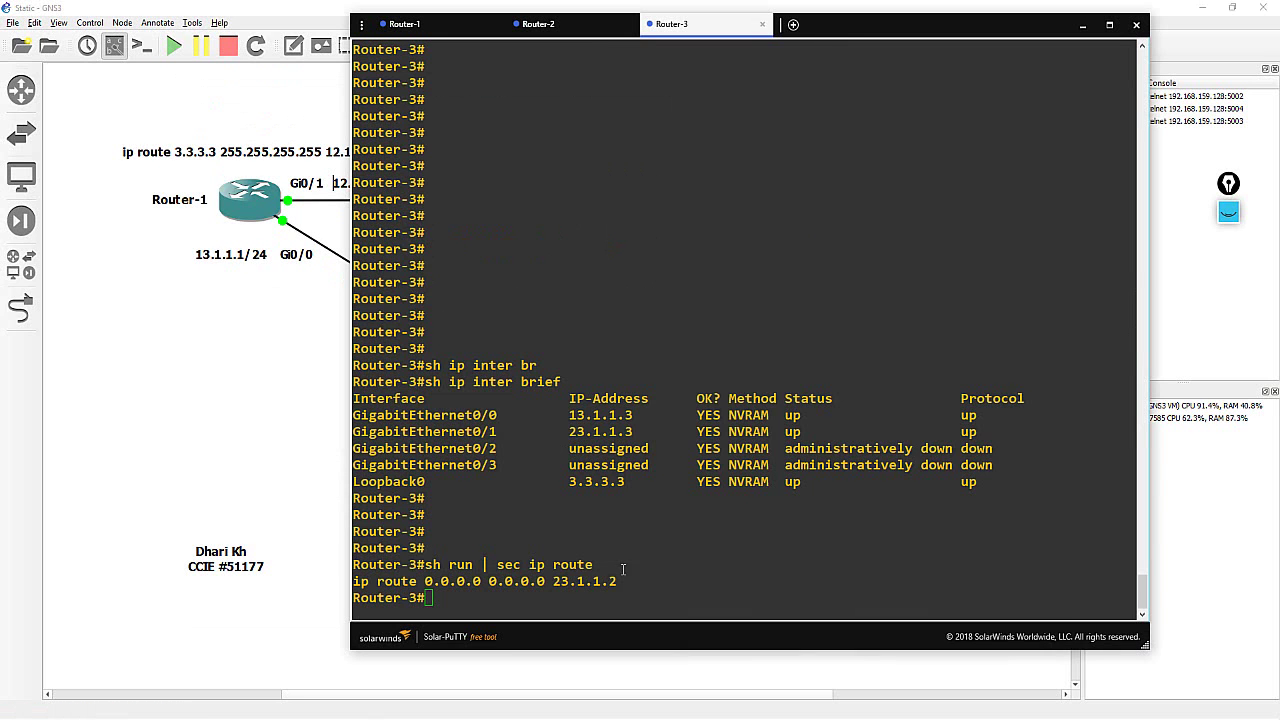
{"action": "triple_click", "coordinate": [489, 581]}
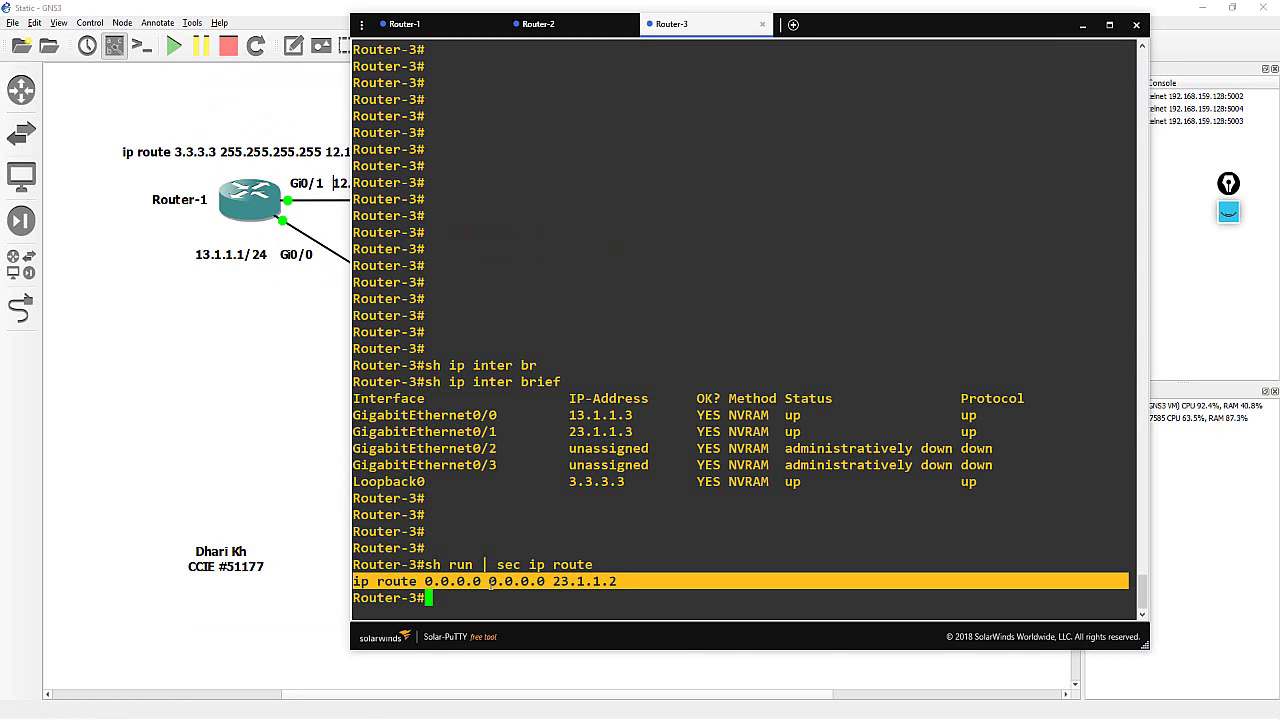
{"action": "left_click", "coordinate": [577, 581]}
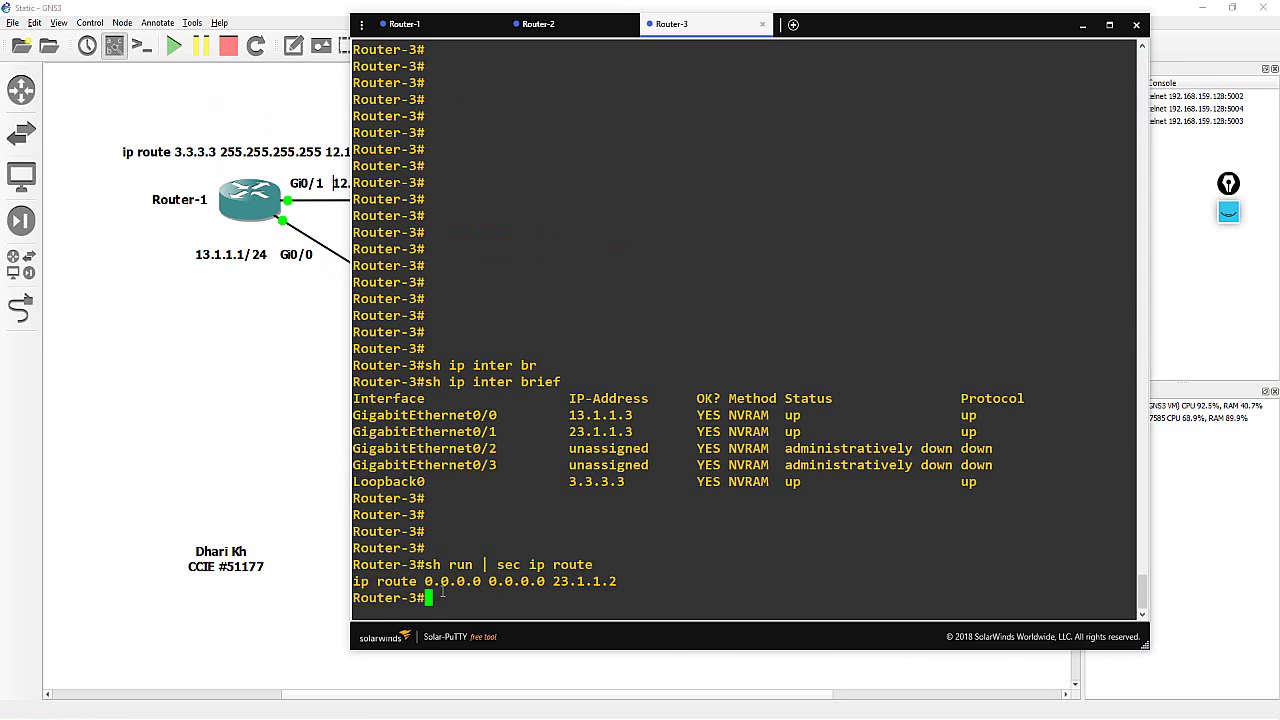
{"action": "double_click", "coordinate": [604, 581]}
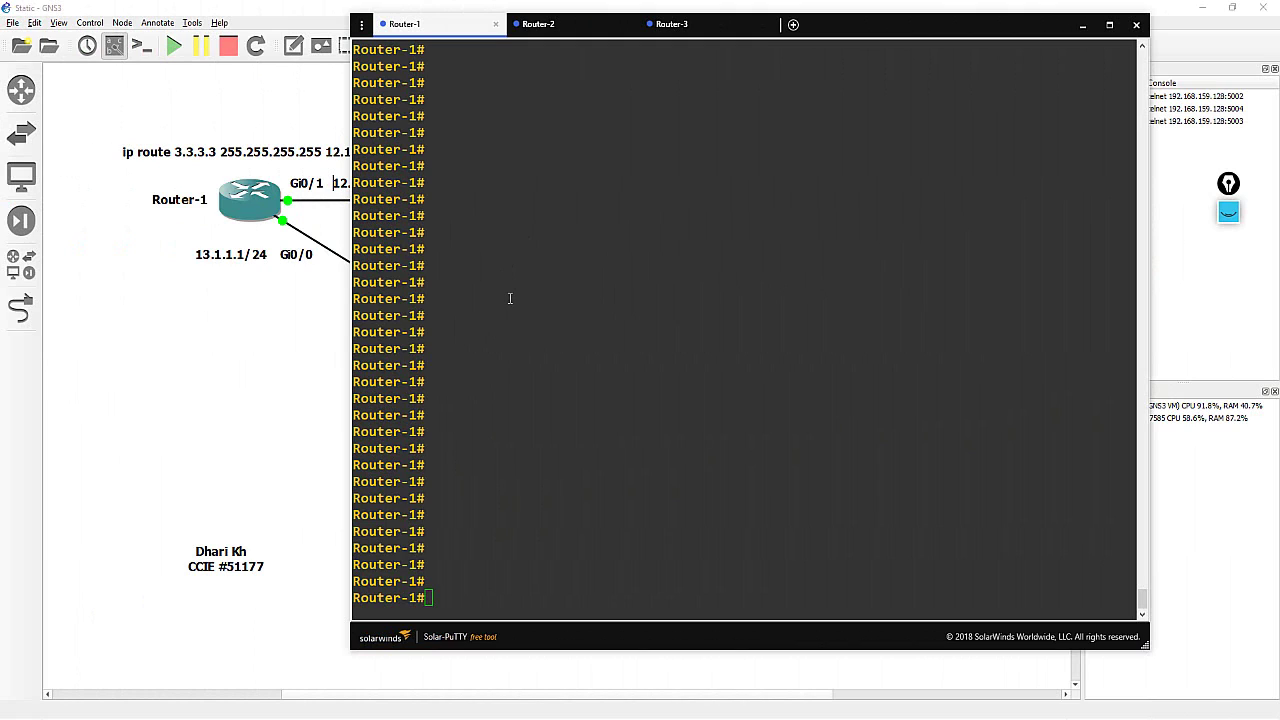
Step: Ping 3.3.3.3 from the Router-1 session to test reachability of Router-3's loopback
{"action": "left_click", "coordinate": [557, 360]}
{"action": "type", "text": "ping 3.3.3.3"}
{"action": "key", "text": "Return"}
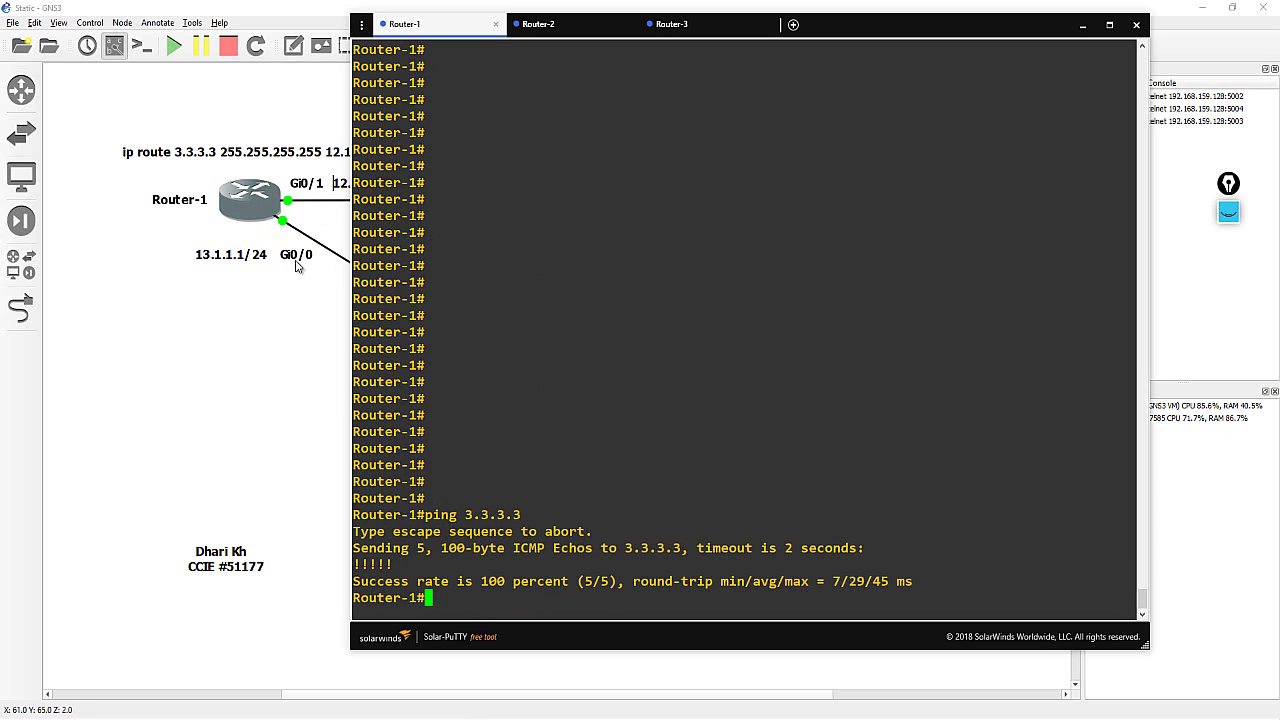
Step: Shut down Router-1's GigabitEthernet0/0 interface in configuration mode and return to the privileged prompt
{"action": "type", "text": "config t"}
{"action": "key", "text": "Return"}
{"action": "key", "text": "Return"}
{"action": "key", "text": "Return"}
{"action": "key", "text": "Return"}
{"action": "key", "text": "Return"}
{"action": "type", "text": "inter g 0/0"}
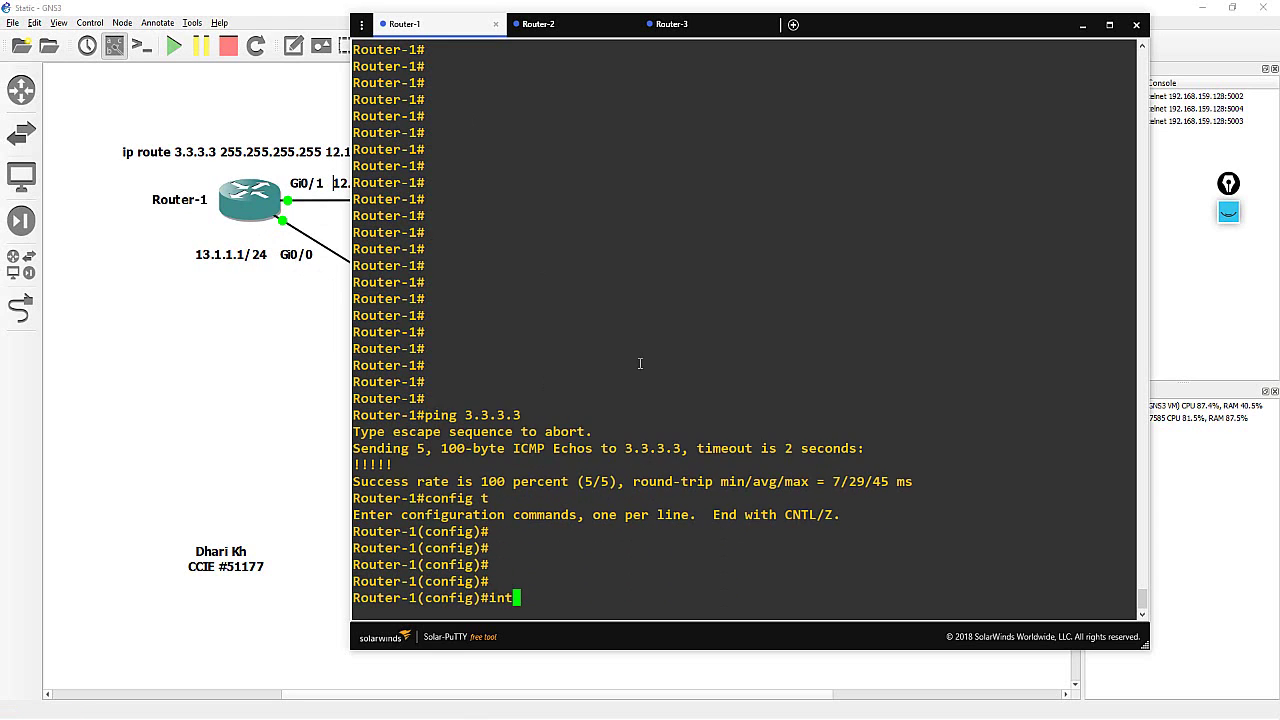
{"action": "key", "text": "Return"}
{"action": "key", "text": "Return"}
{"action": "key", "text": "Return"}
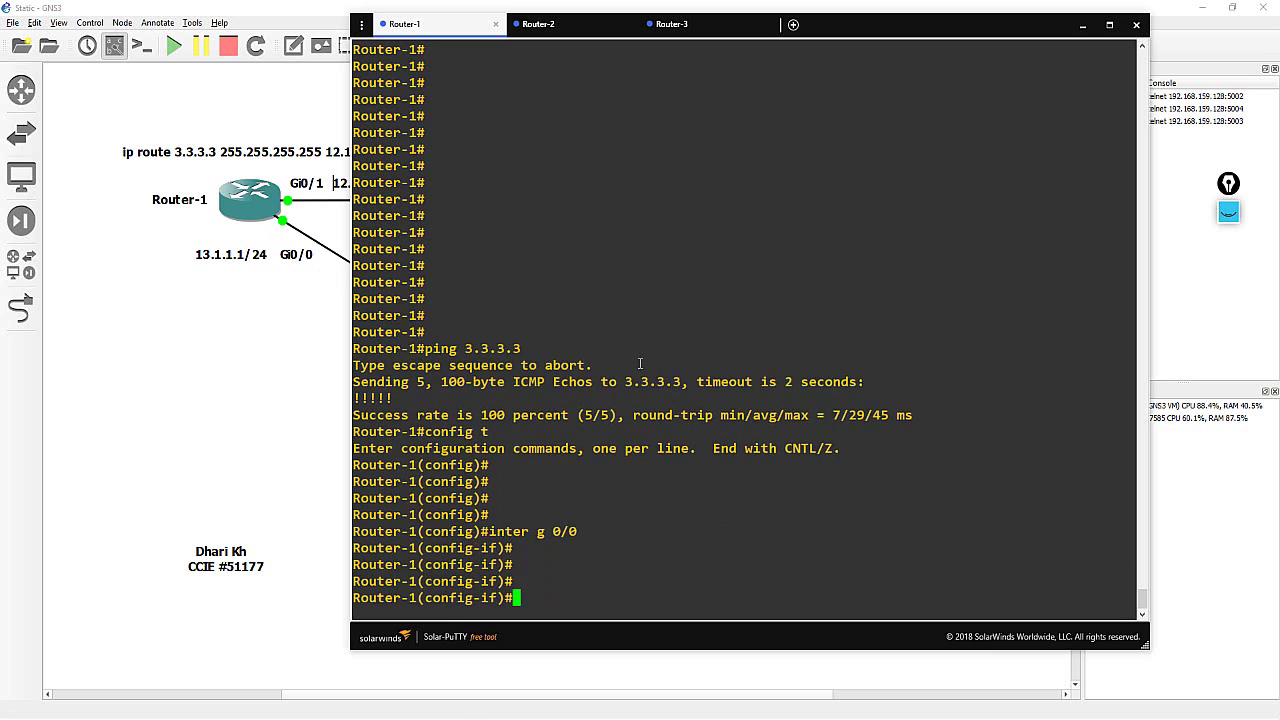
{"action": "type", "text": "sh"}
{"action": "key", "text": "Tab"}
{"action": "key", "text": "Return"}
{"action": "key", "text": "ctrl+z"}
{"action": "key", "text": "Return"}
{"action": "key", "text": "Return"}
{"action": "key", "text": "Return"}
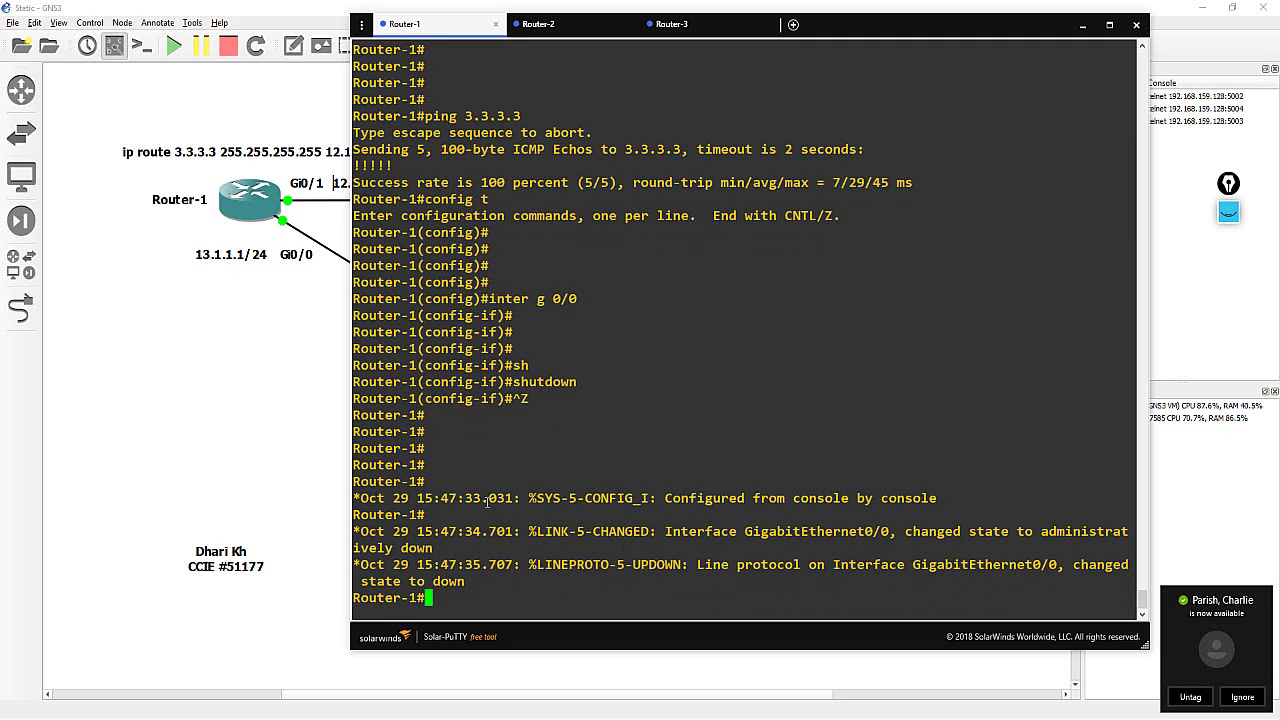
Step: Repeat the ping to 3.3.3.3 from Router-1 with its GigabitEthernet0/0 shut down, and highlight the echo replies
{"action": "key", "text": "Return"}
{"action": "key", "text": "Return"}
{"action": "key", "text": "Return"}
{"action": "key", "text": "Return"}
{"action": "key", "text": "Up"}
{"action": "key", "text": "Up"}
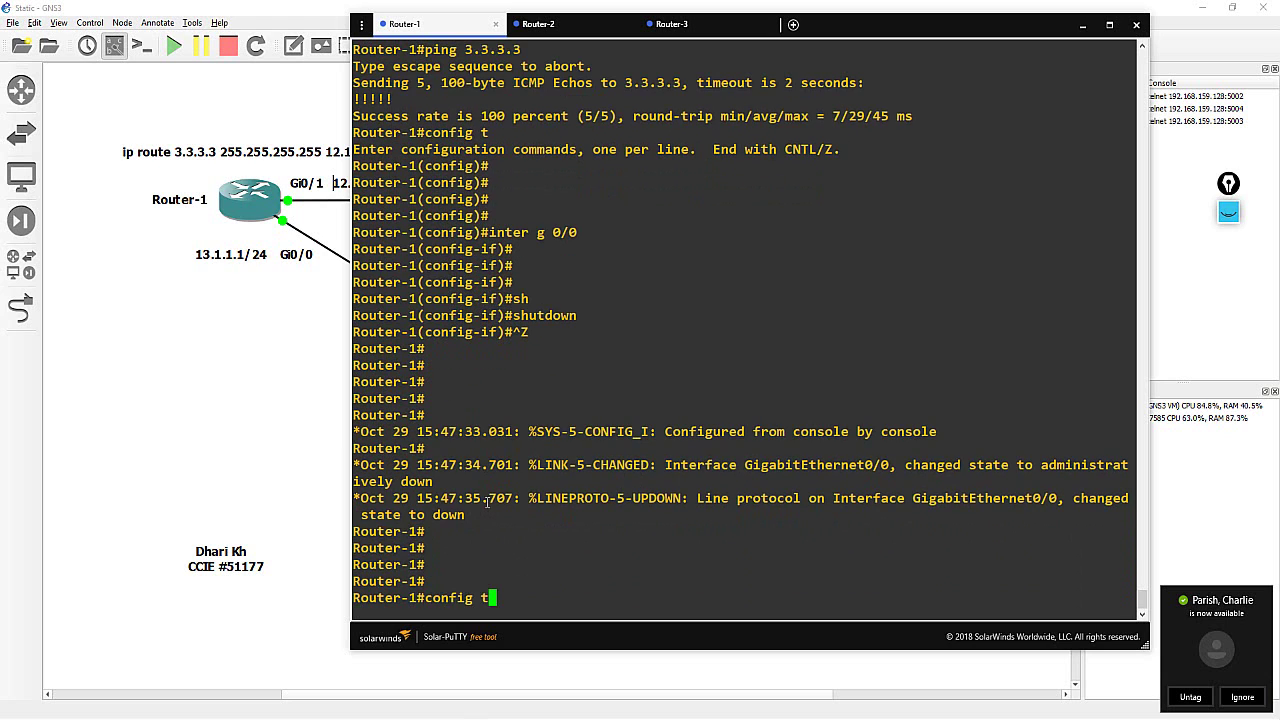
{"action": "key", "text": "Return"}
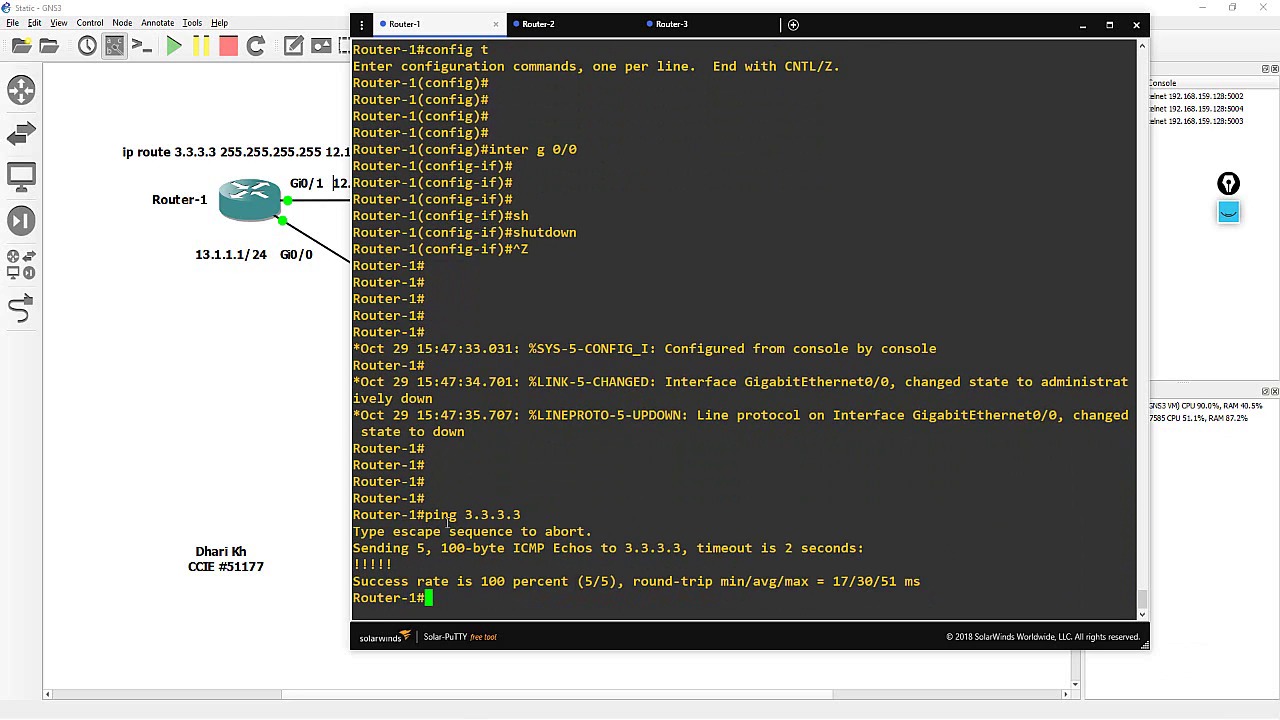
{"action": "double_click", "coordinate": [372, 564]}
Step: Switch to the GNS3 topology and select Router-1 together with its 13.1.1.1/24 and Gi0/0 labels
{"action": "left_click", "coordinate": [240, 329]}
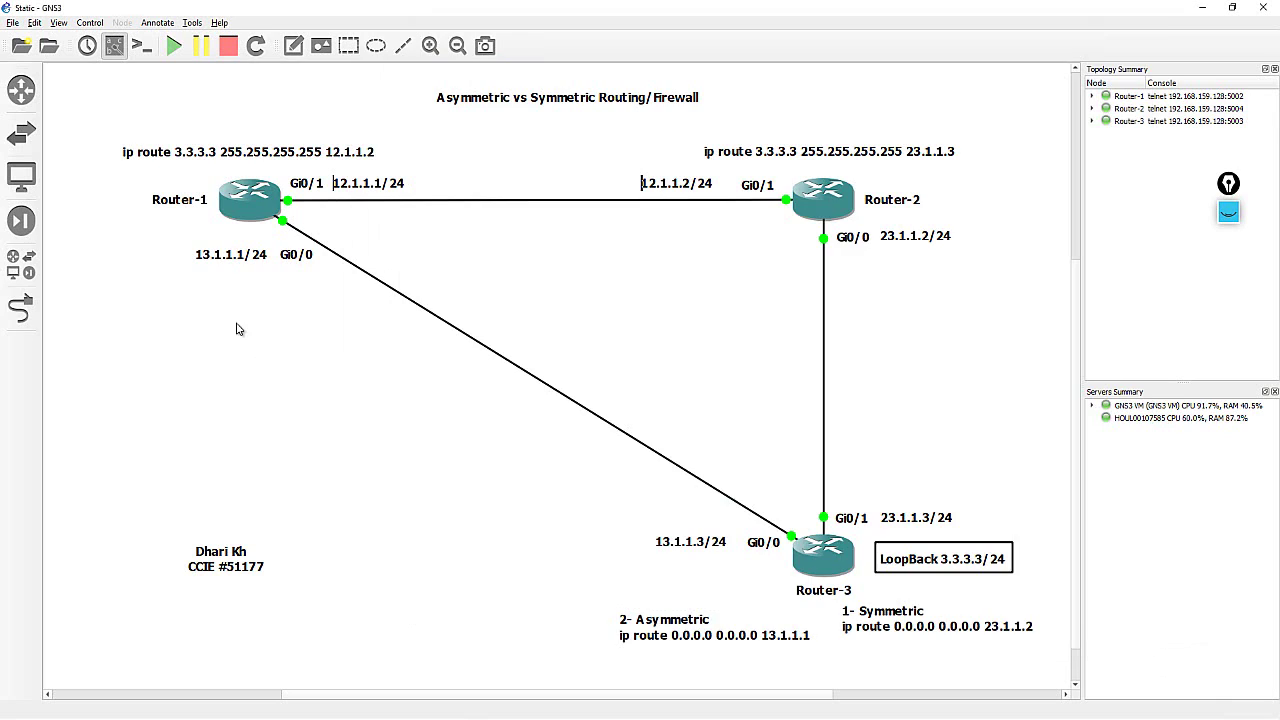
{"action": "left_click_drag", "start_coordinate": [240, 329], "coordinate": [280, 226]}
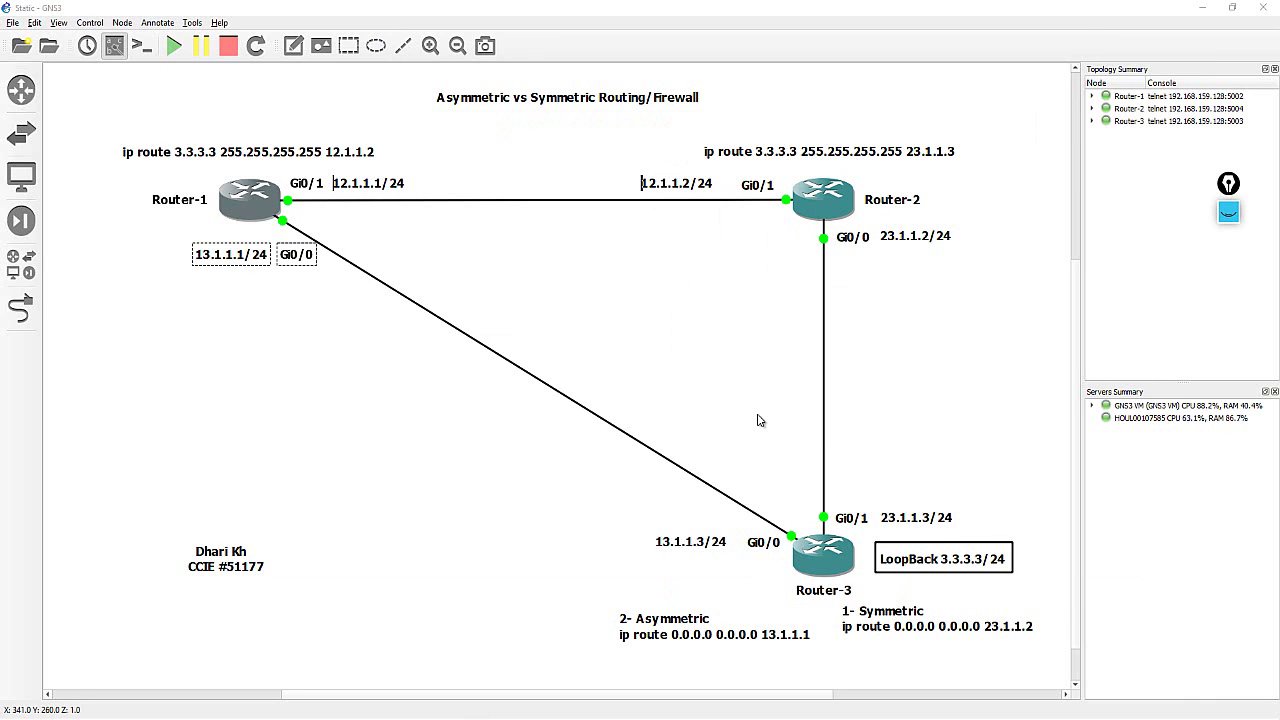
Step: Switch back to the Router-1 console and enable IP packet debugging with debug ip packet
{"action": "key", "text": "alt+Tab"}
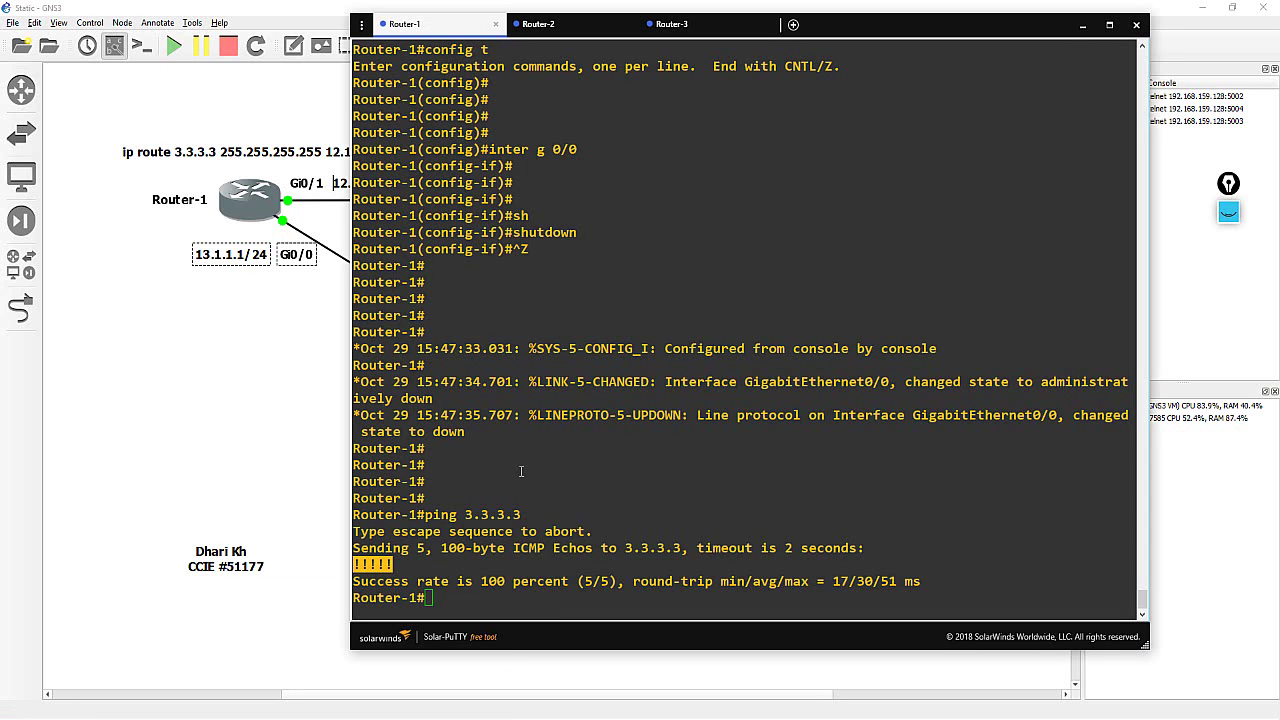
{"action": "key", "text": "Return"}
{"action": "key", "text": "Return"}
{"action": "key", "text": "Return"}
{"action": "key", "text": "Return"}
{"action": "key", "text": "Return"}
{"action": "key", "text": "Return"}
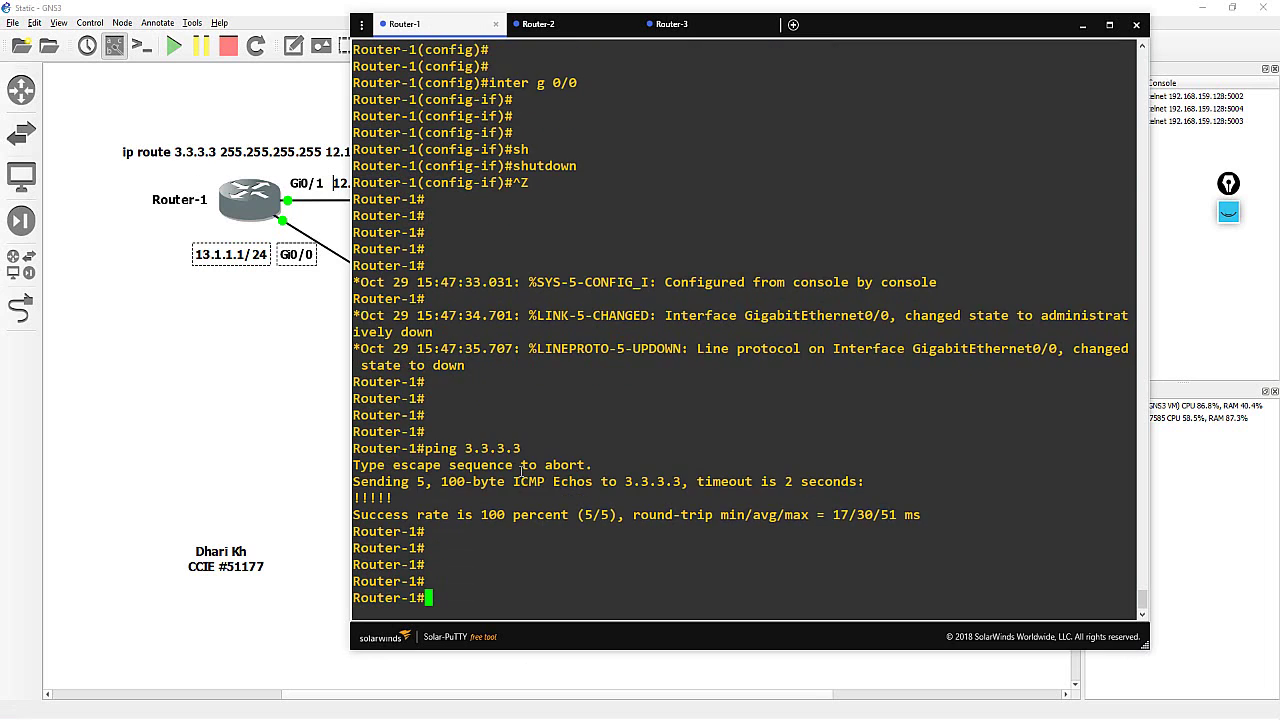
{"action": "type", "text": "deb"}
{"action": "key", "text": "Tab"}
{"action": "type", "text": "ip pa"}
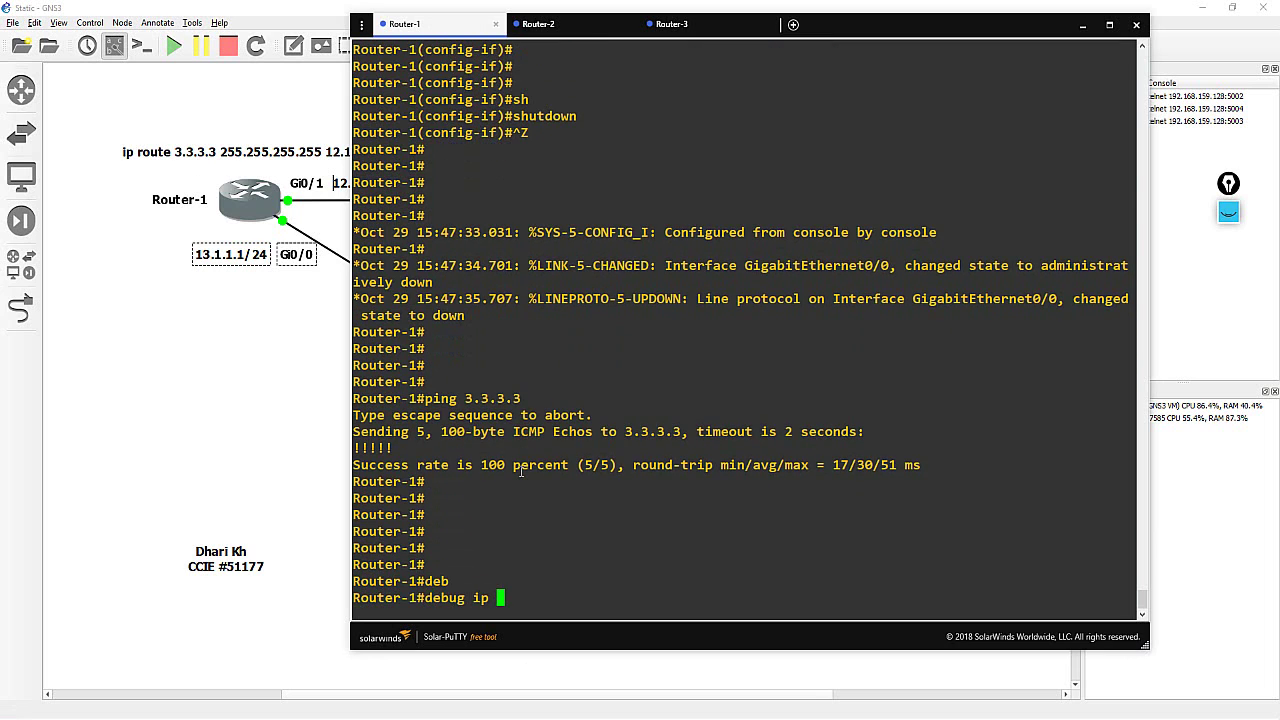
{"action": "key", "text": "Tab"}
{"action": "key", "text": "Return"}
{"action": "key", "text": "Return"}
{"action": "key", "text": "Return"}
{"action": "key", "text": "Return"}
{"action": "key", "text": "Return"}
{"action": "key", "text": "Return"}
{"action": "key", "text": "Return"}
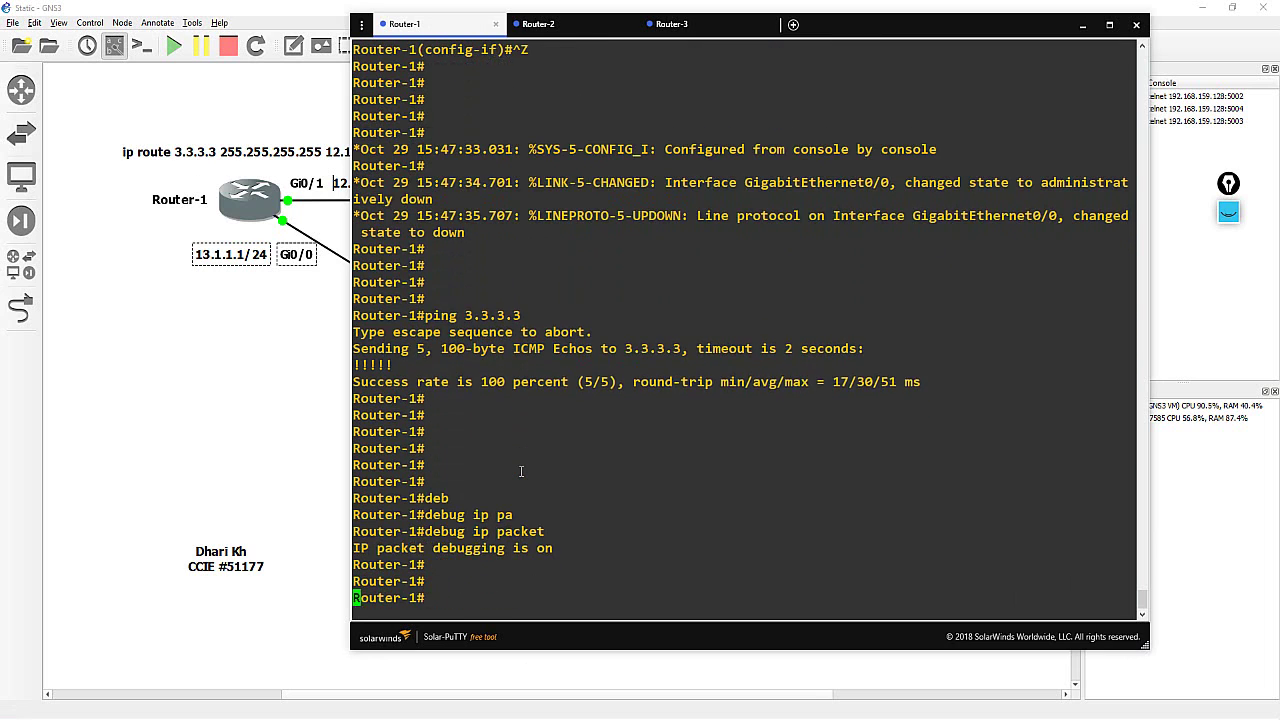
Step: Ping 3.3.3.3 from Router-1 with a repeat count of 1 to generate packet debug output
{"action": "type", "text": "ping "}
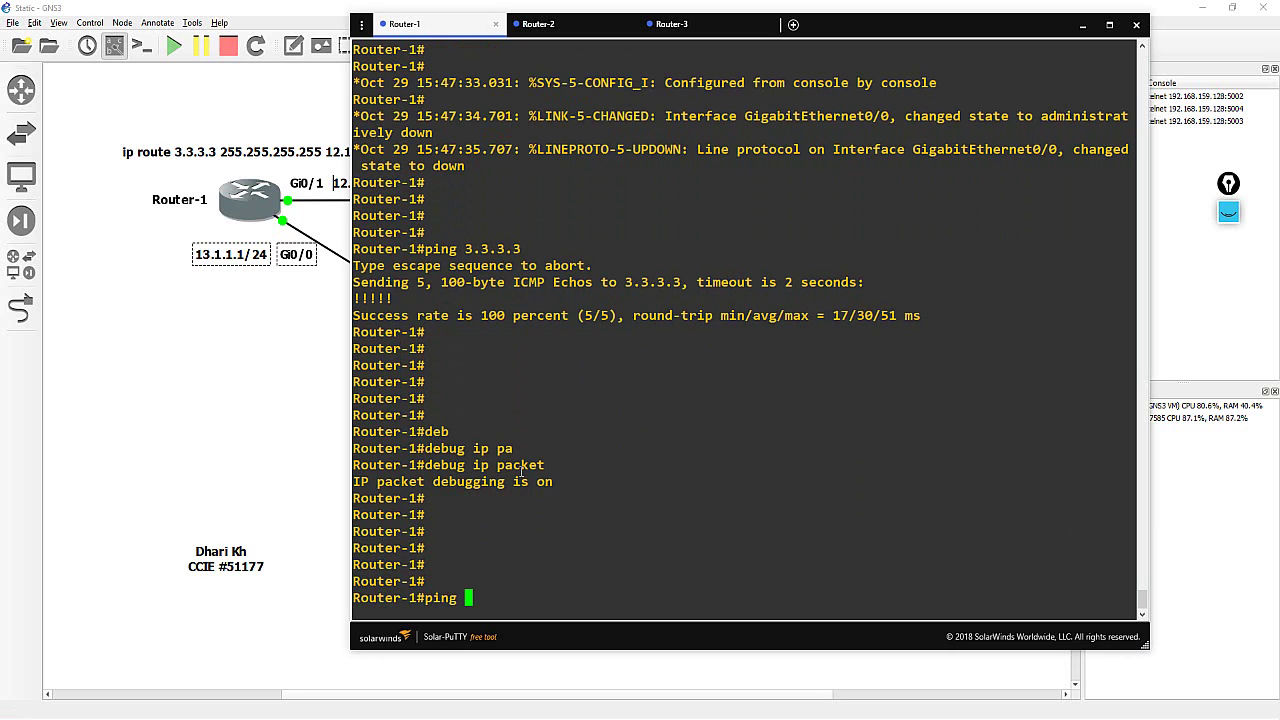
{"action": "type", "text": "3.3.3.3 r"}
{"action": "type", "text": "e"}
{"action": "key", "text": "Tab"}
{"action": "type", "text": "1"}
{"action": "key", "text": "Return"}
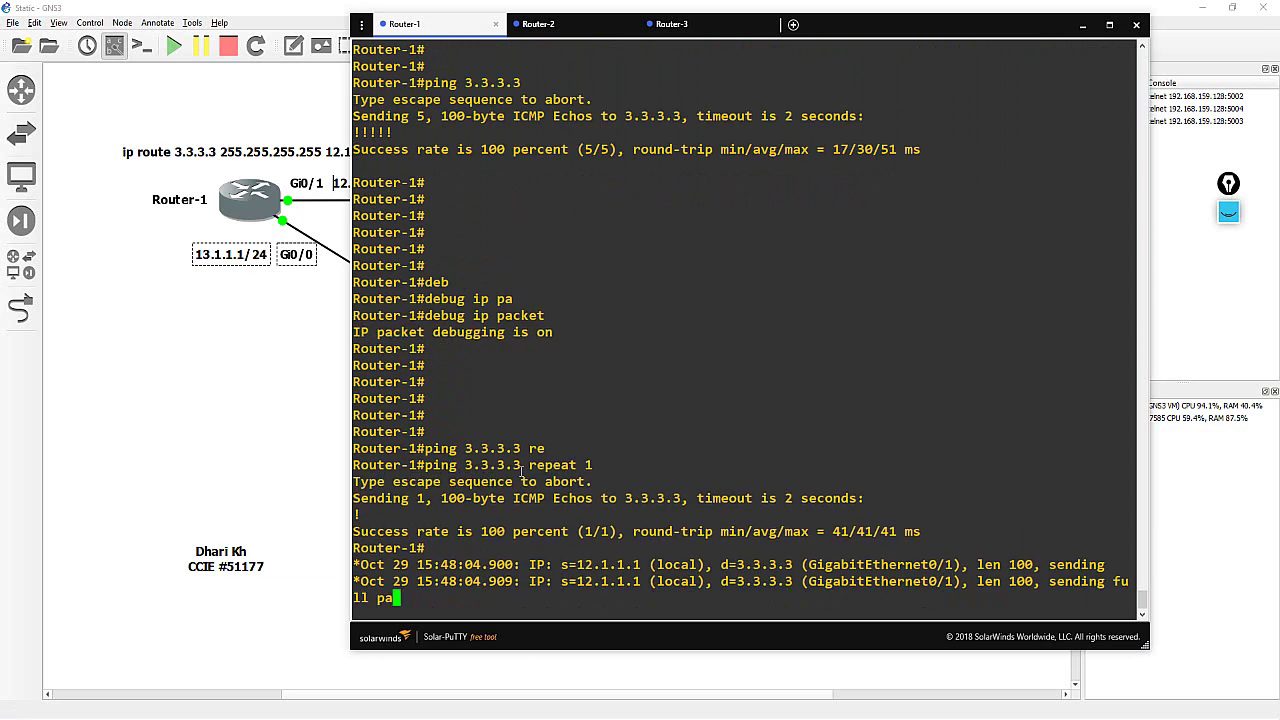
Step: Circle the GigabitEthernet0/1 entries in the debug output and Router-1's Gi0/0 topology label with the red pen
{"action": "left_click", "coordinate": [1228, 211]}
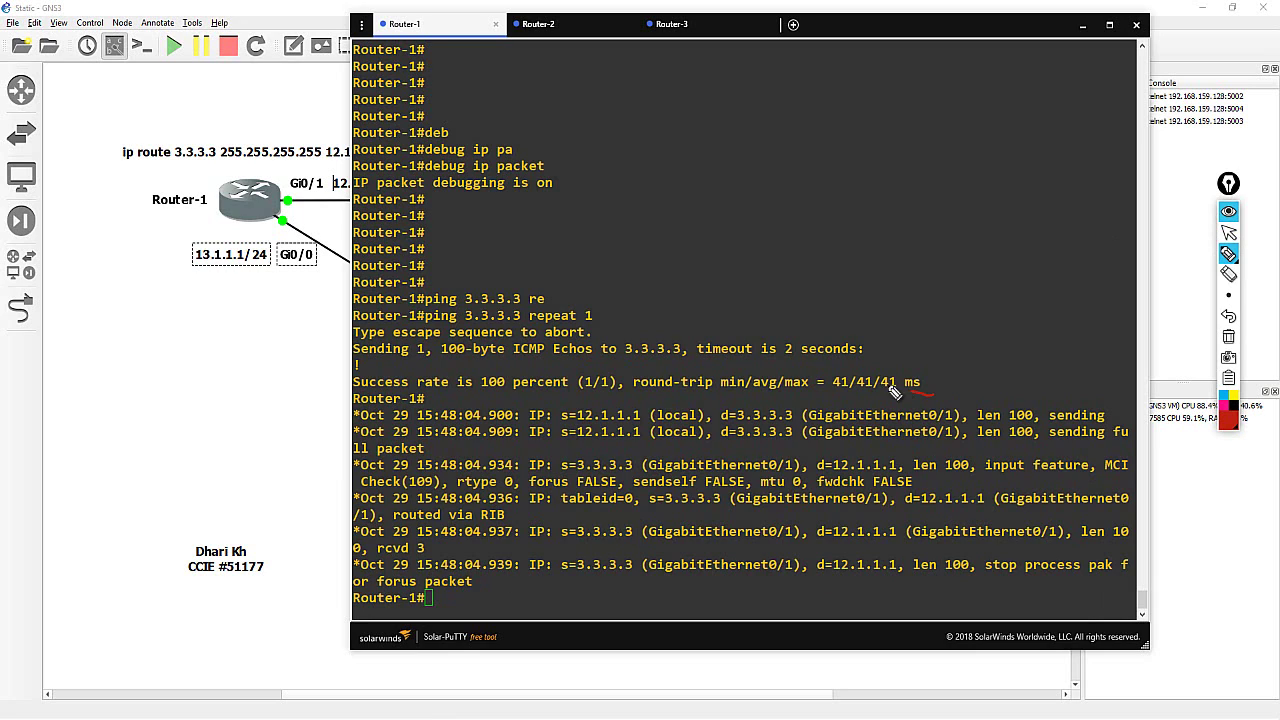
{"action": "mouse_move", "coordinate": [896, 390]}
{"action": "left_mouse_down"}
{"action": "mouse_move", "coordinate": [788, 433]}
{"action": "mouse_move", "coordinate": [870, 464]}
{"action": "mouse_move", "coordinate": [965, 451]}
{"action": "mouse_move", "coordinate": [922, 383]}
{"action": "left_mouse_up"}
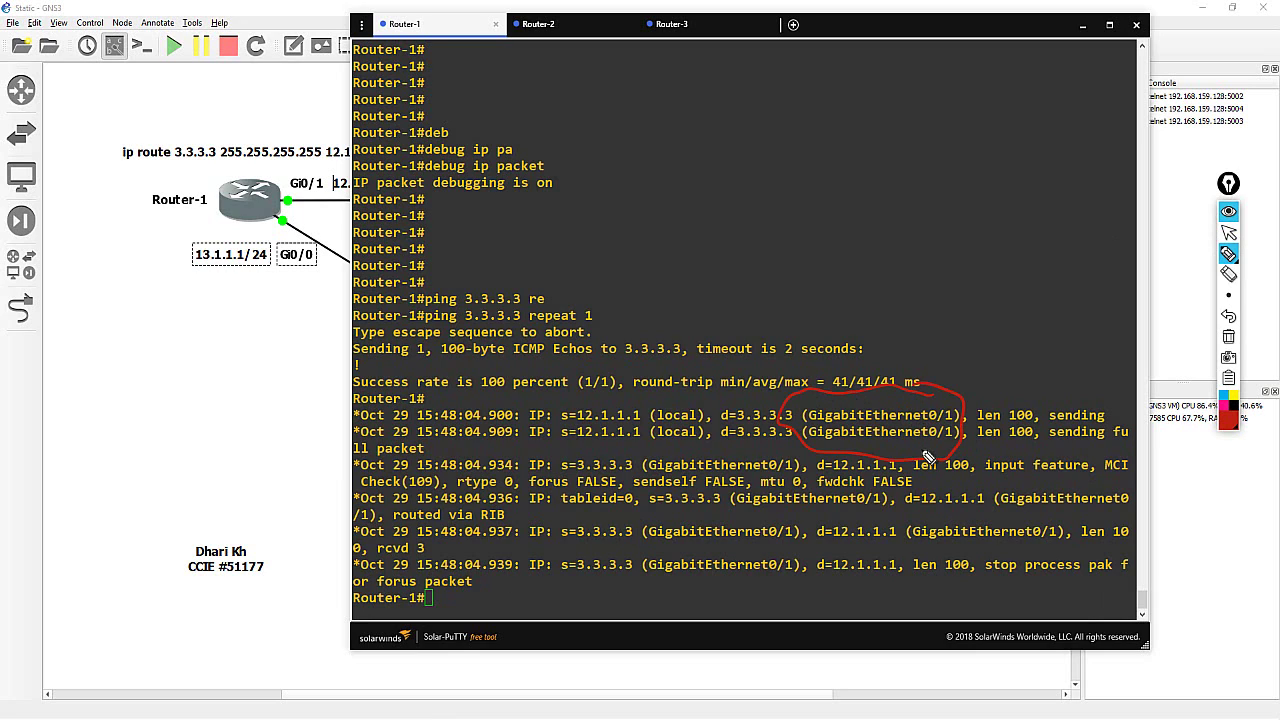
{"action": "mouse_move", "coordinate": [773, 522]}
{"action": "left_mouse_down"}
{"action": "mouse_move", "coordinate": [630, 563]}
{"action": "mouse_move", "coordinate": [795, 593]}
{"action": "mouse_move", "coordinate": [815, 523]}
{"action": "mouse_move", "coordinate": [707, 487]}
{"action": "mouse_move", "coordinate": [826, 463]}
{"action": "left_mouse_up"}
{"action": "mouse_move", "coordinate": [320, 224]}
{"action": "left_mouse_down"}
{"action": "mouse_move", "coordinate": [266, 292]}
{"action": "mouse_move", "coordinate": [261, 239]}
{"action": "mouse_move", "coordinate": [331, 239]}
{"action": "mouse_move", "coordinate": [306, 284]}
{"action": "mouse_move", "coordinate": [256, 254]}
{"action": "mouse_move", "coordinate": [292, 229]}
{"action": "mouse_move", "coordinate": [258, 278]}
{"action": "left_mouse_up"}
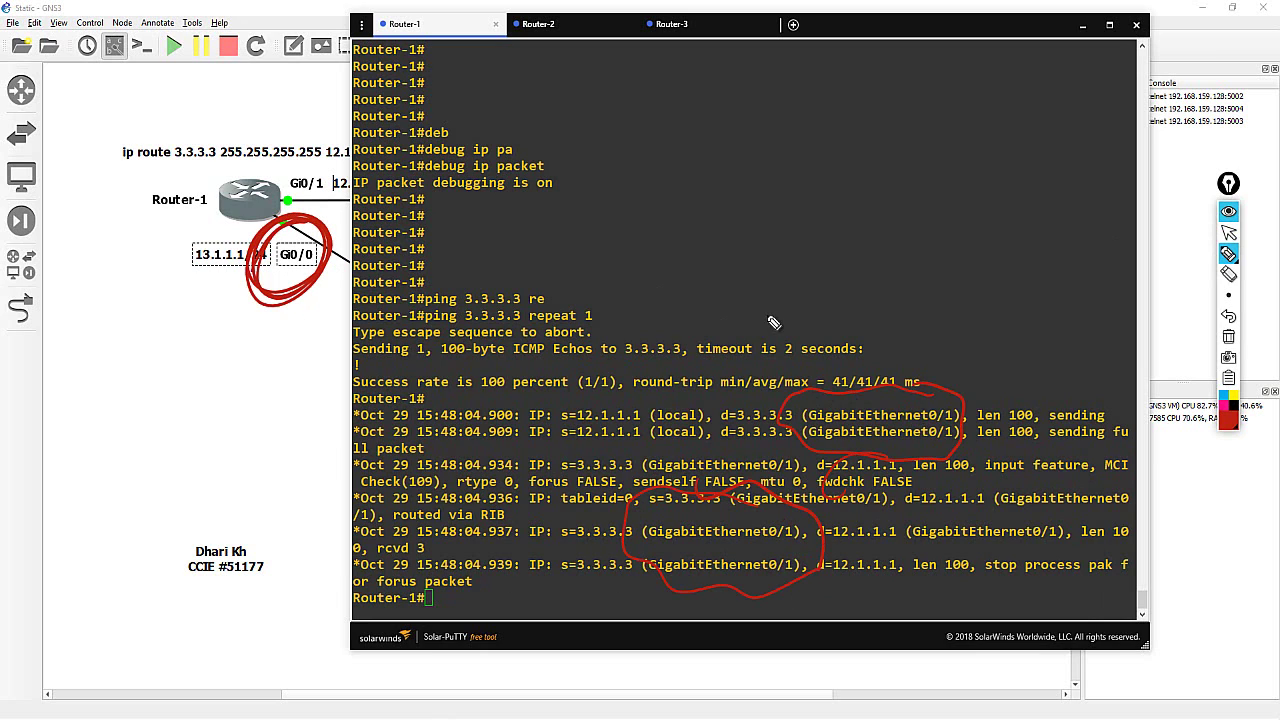
Step: Erase the red pen marks, put the pen away and bring up the GNS3 topology around Router-1
{"action": "left_click", "coordinate": [1229, 214]}
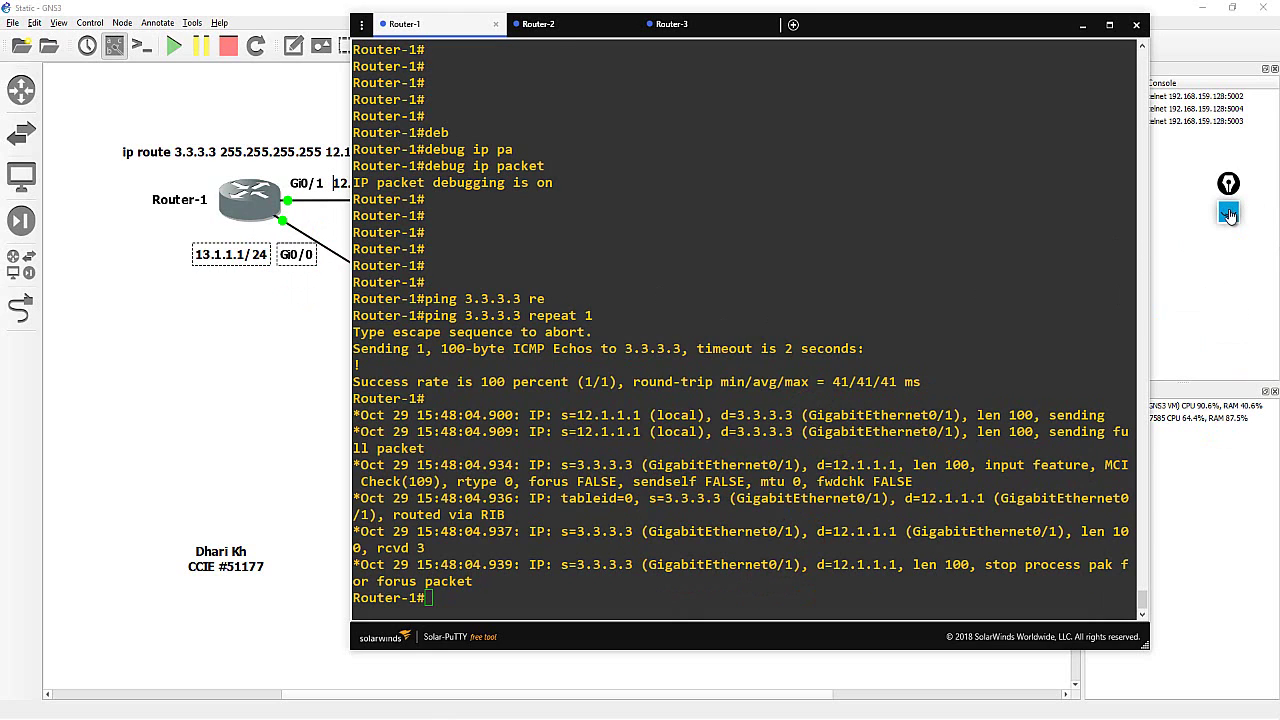
{"action": "left_click", "coordinate": [1229, 212]}
{"action": "left_click", "coordinate": [1227, 340]}
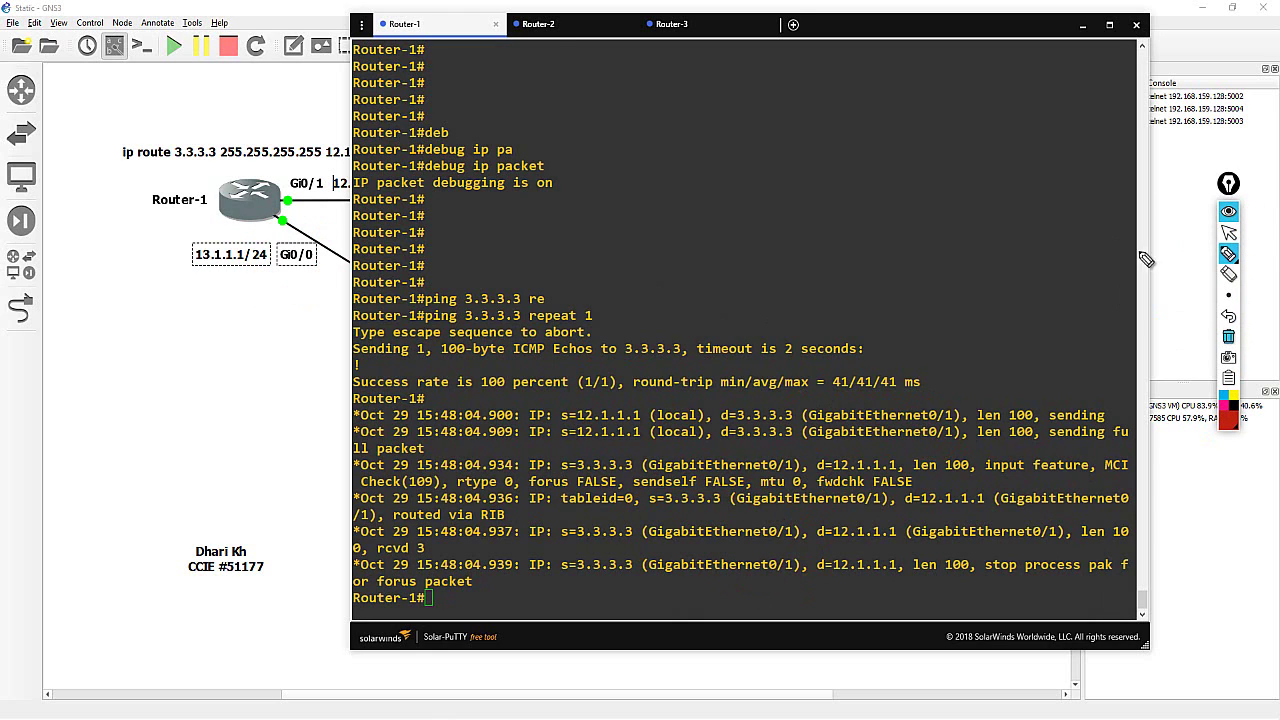
{"action": "left_click", "coordinate": [1229, 228]}
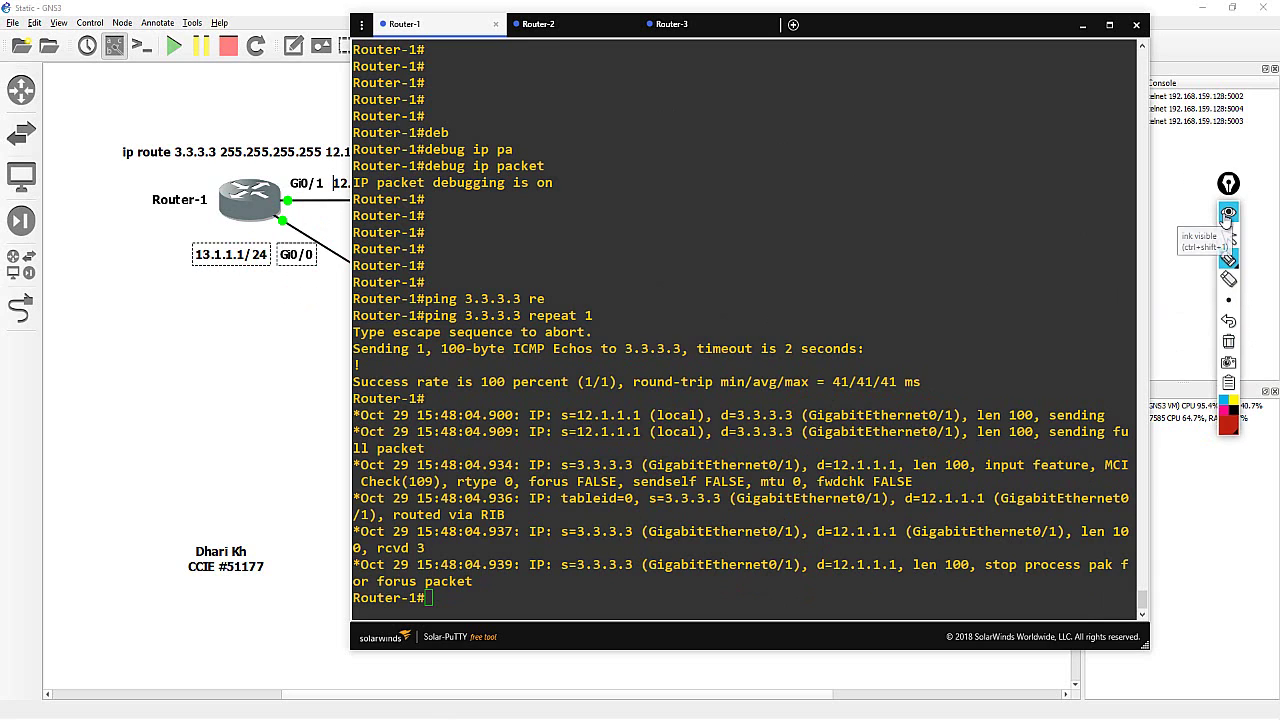
{"action": "mouse_move", "coordinate": [148, 417]}
{"action": "left_mouse_down"}
{"action": "mouse_move", "coordinate": [518, 115]}
{"action": "mouse_move", "coordinate": [514, 134]}
{"action": "left_mouse_up"}
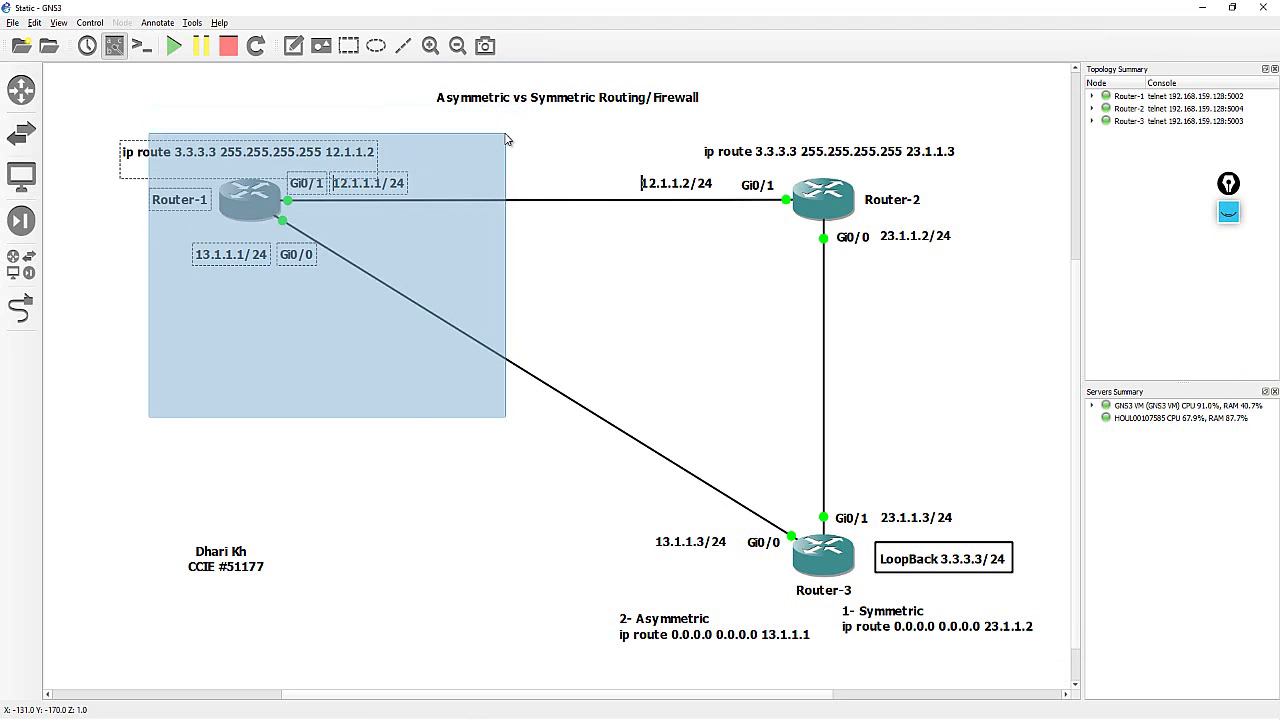
{"action": "left_click", "coordinate": [514, 134]}
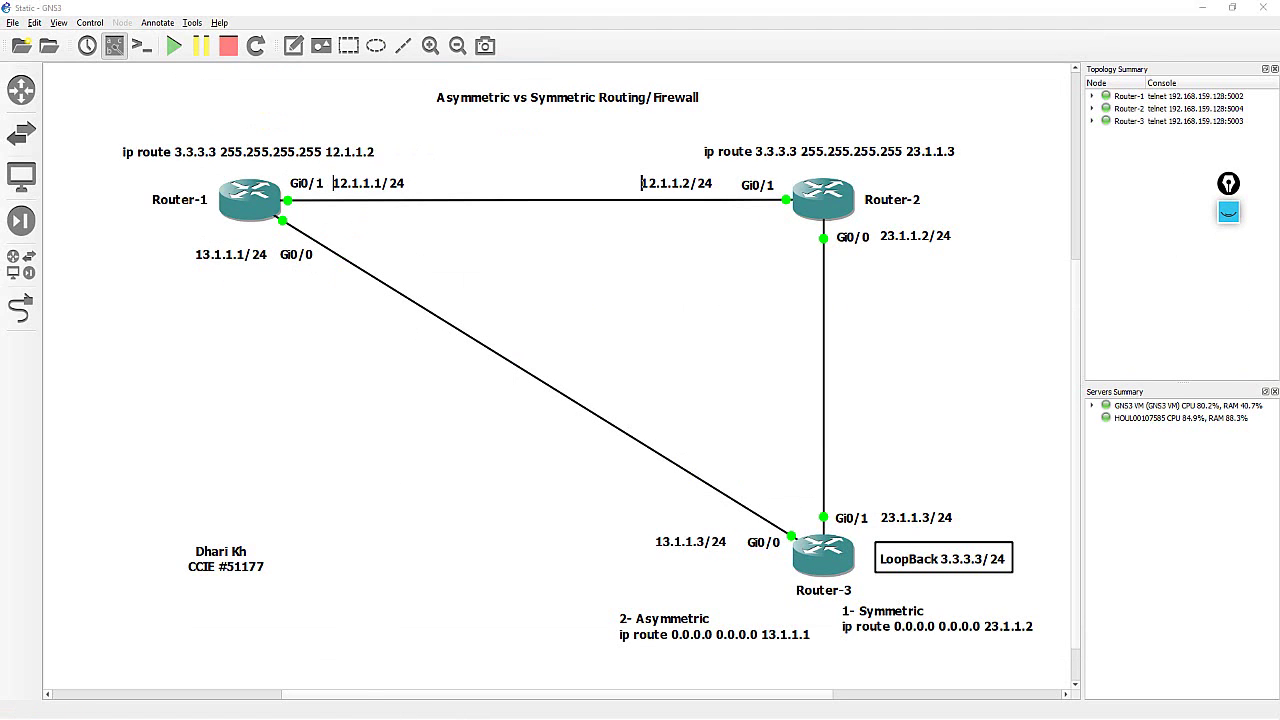
Step: Switch to the Router-3 console session and enter global configuration mode
{"action": "key", "text": "alt+Tab"}
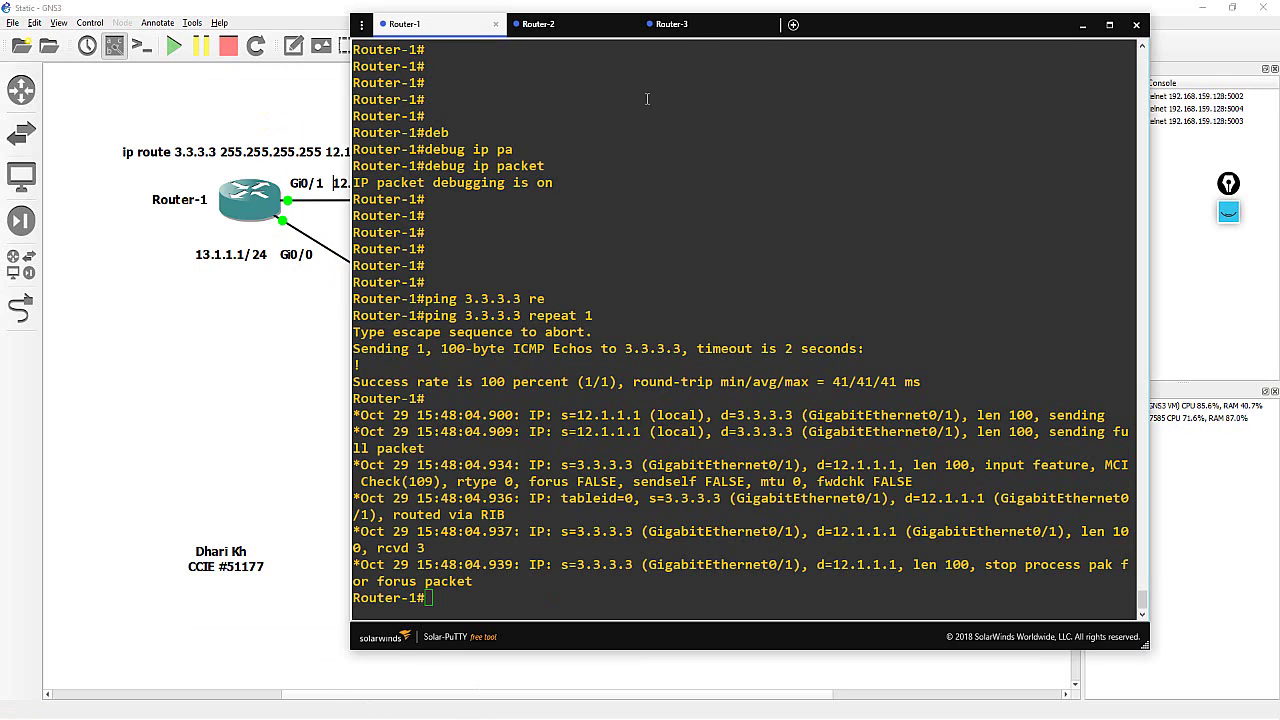
{"action": "left_click", "coordinate": [701, 28]}
{"action": "key", "text": "Return"}
{"action": "key", "text": "Return"}
{"action": "key", "text": "Return"}
{"action": "key", "text": "Return"}
{"action": "key", "text": "Return"}
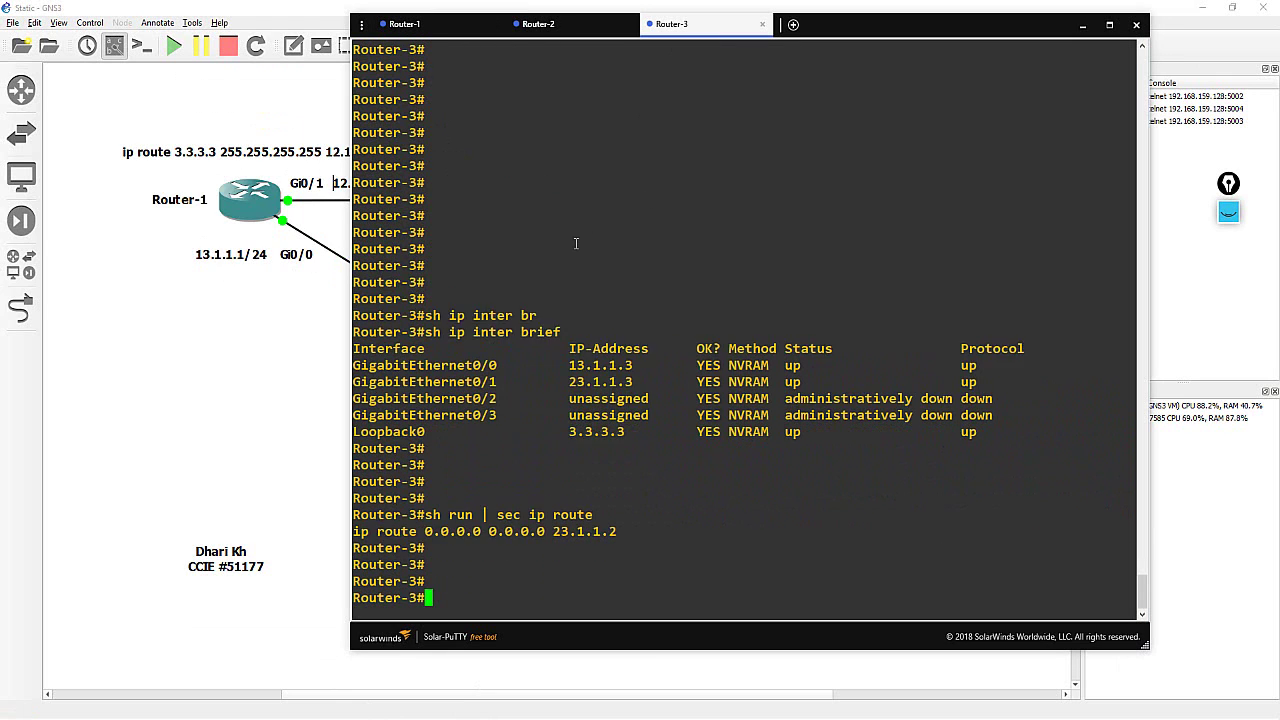
{"action": "type", "text": "config t"}
{"action": "key", "text": "Return"}
{"action": "key", "text": "Return"}
{"action": "key", "text": "Return"}
{"action": "key", "text": "Return"}
{"action": "key", "text": "Return"}
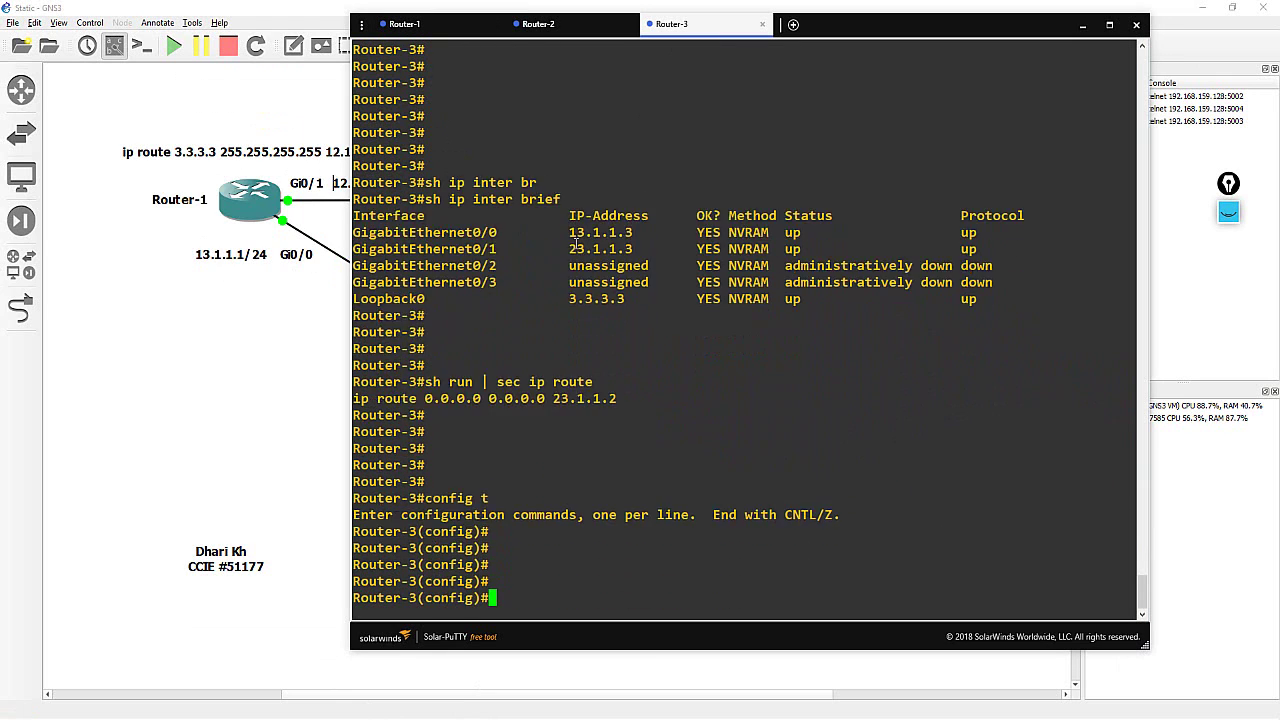
Step: Remove Router-3's default route with no ip route 0.0.0.0 0.0.0.0 23.1.1.2, reusing the route line shown in the session
{"action": "type", "text": "no"}
{"action": "triple_click", "coordinate": [526, 398]}
{"action": "right_click", "coordinate": [526, 402]}
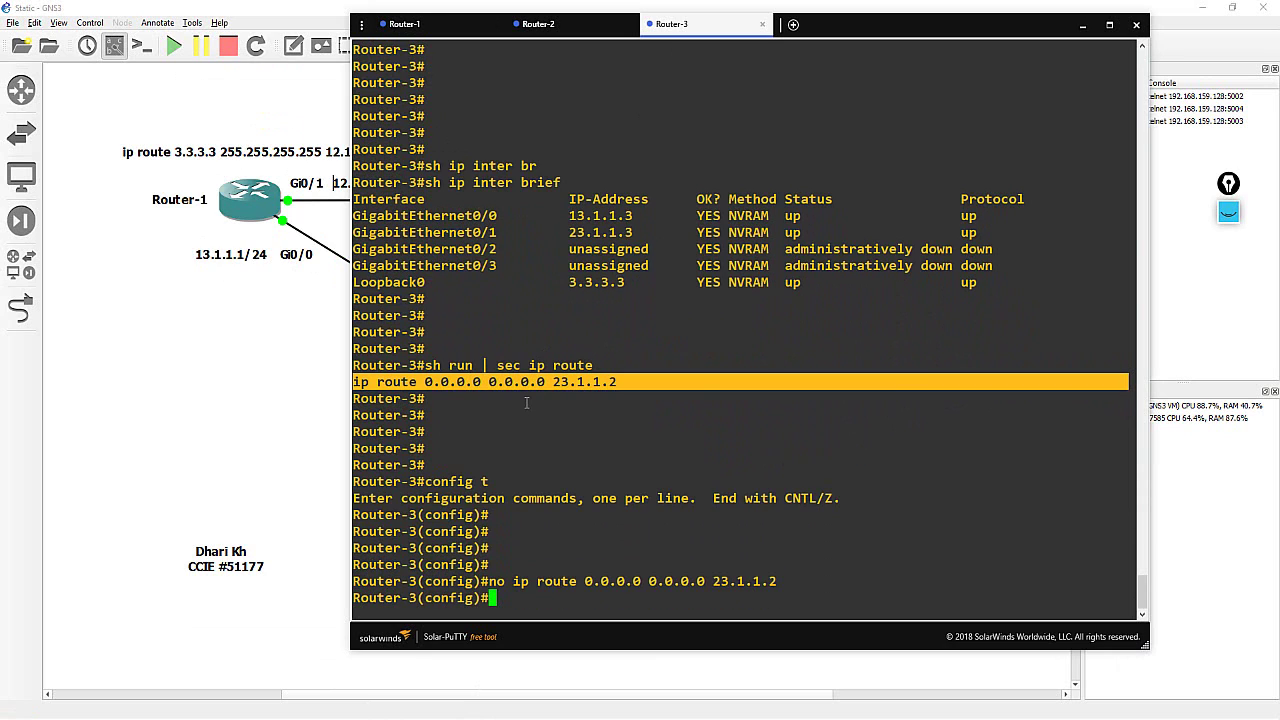
{"action": "key", "text": "Return"}
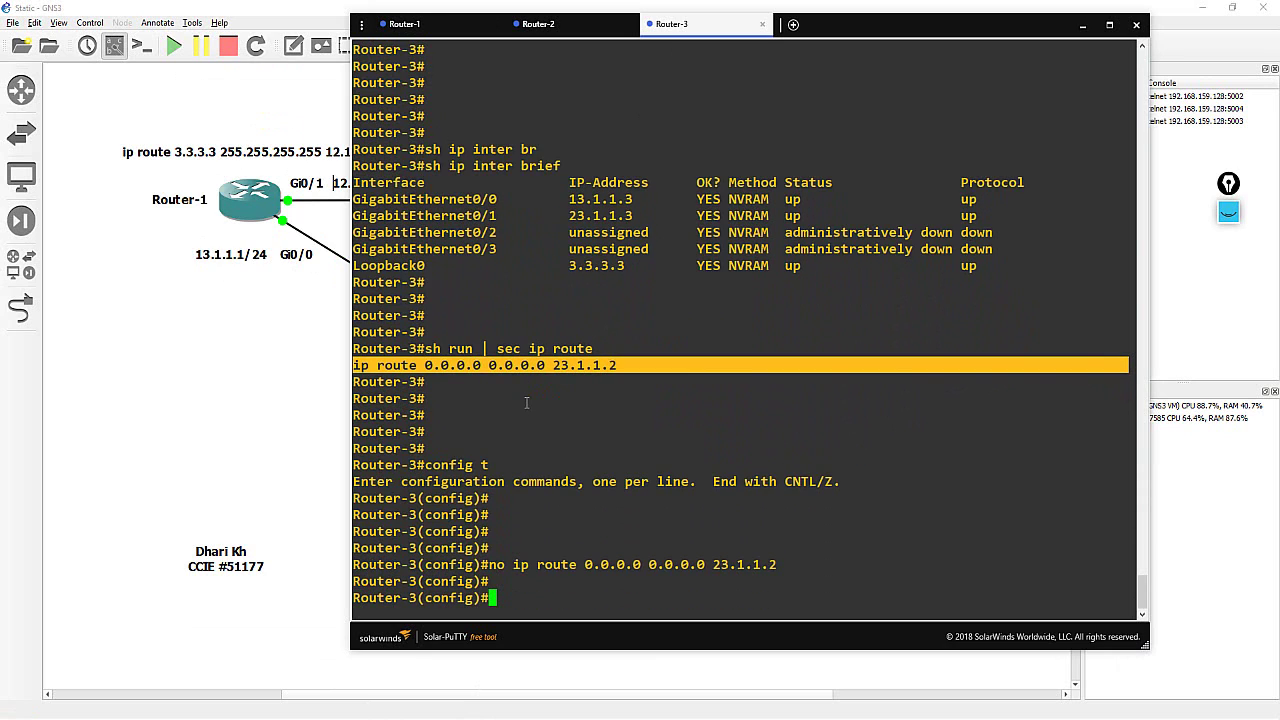
Step: Check the asymmetric route in the topology and configure ip route 0.0.0.0 0.0.0.0 13.1.1.1 on Router-3
{"action": "left_click", "coordinate": [328, 414]}
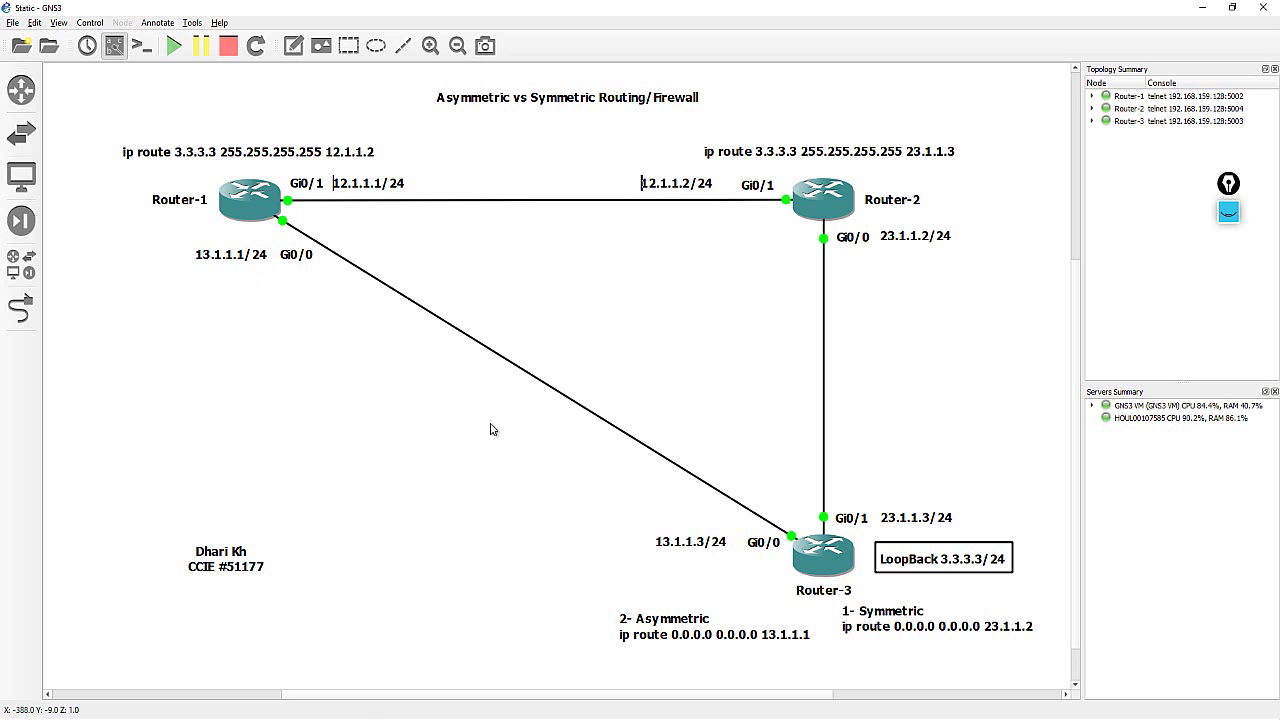
{"action": "key", "text": "alt+Tab"}
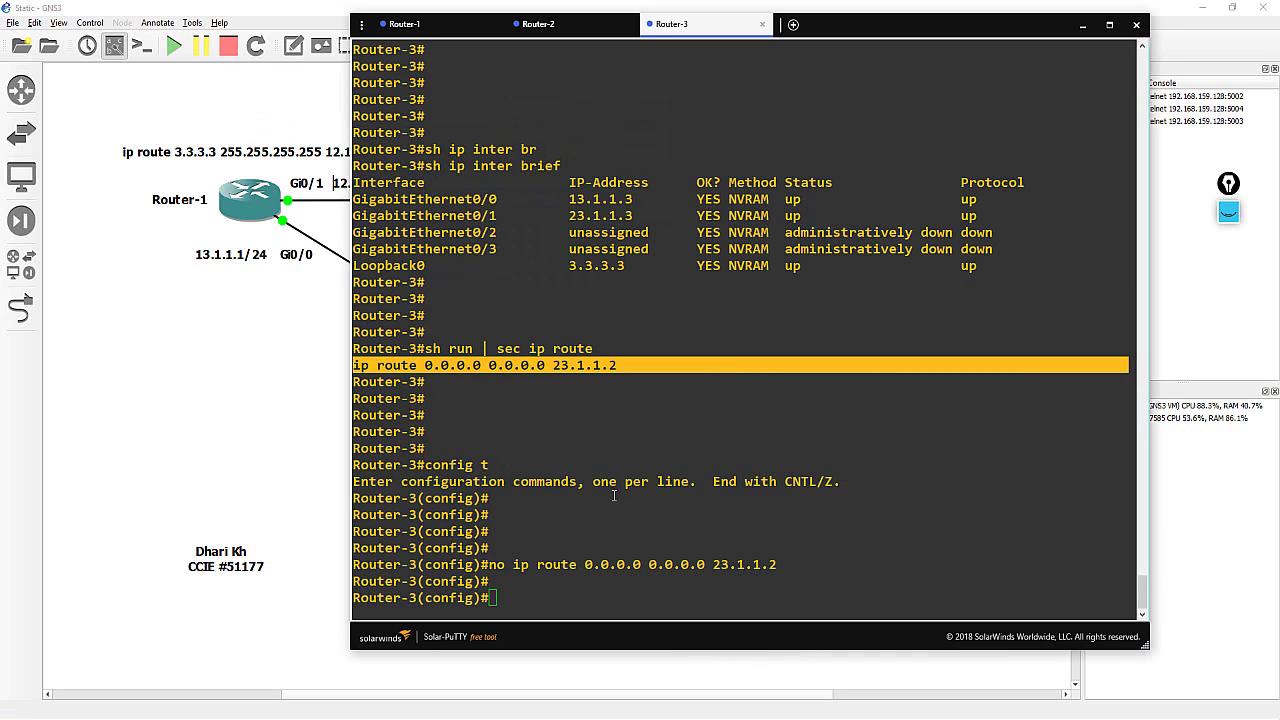
{"action": "key", "text": "Up"}
{"action": "key", "text": "BackSpace"}
{"action": "key", "text": "BackSpace"}
{"action": "key", "text": "BackSpace"}
{"action": "key", "text": "BackSpace"}
{"action": "key", "text": "BackSpace"}
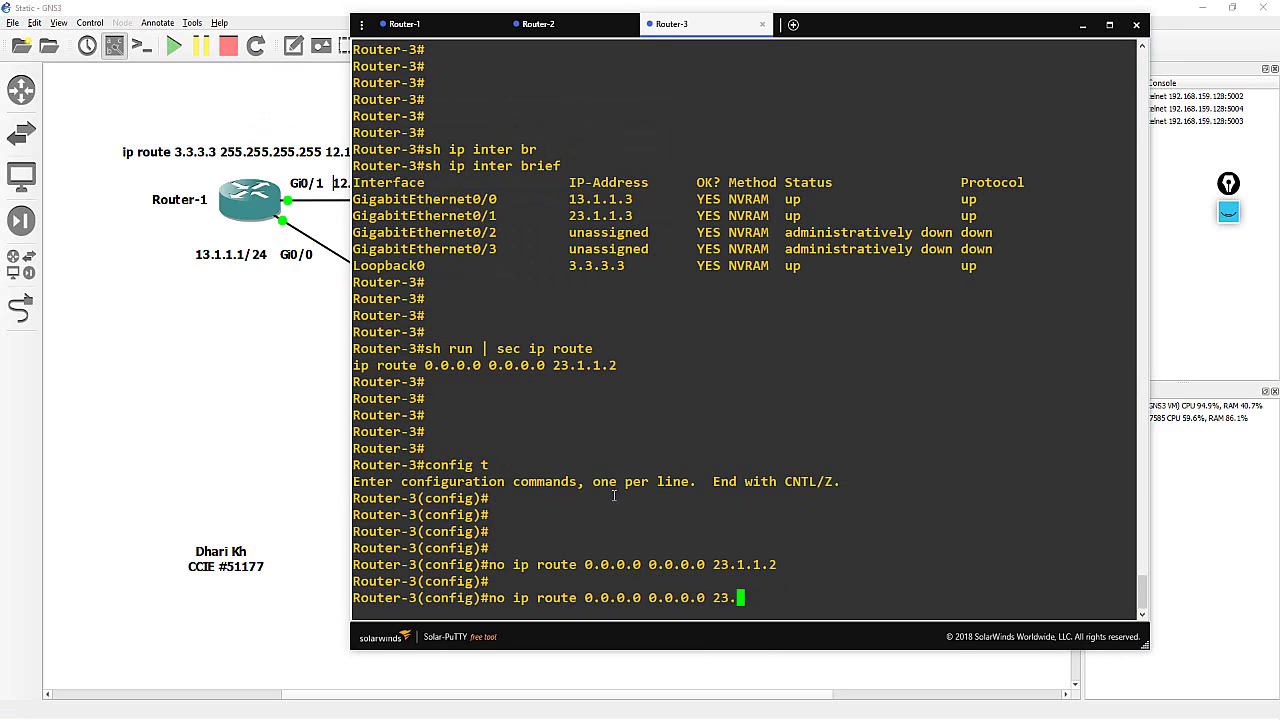
{"action": "key", "text": "BackSpace"}
{"action": "key", "text": "BackSpace"}
{"action": "key", "text": "BackSpace"}
{"action": "type", "text": "13.1.1.1"}
{"action": "key", "text": "ctrl+a"}
{"action": "key", "text": "Right"}
{"action": "key", "text": "Right"}
{"action": "key", "text": "BackSpace"}
{"action": "key", "text": "BackSpace"}
{"action": "key", "text": "ctrl+a"}
{"action": "key", "text": "Return"}
{"action": "key", "text": "Return"}
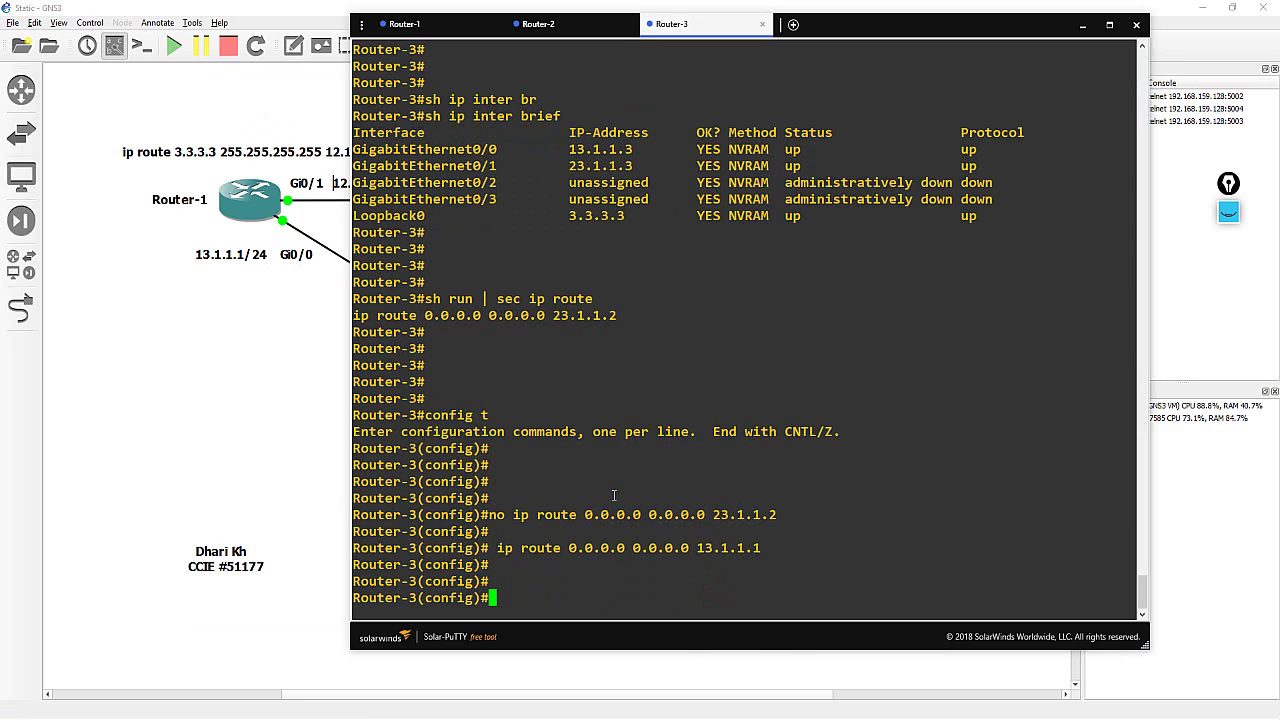
Step: Re-enable Router-1's GigabitEthernet0/0 interface with no shutdown in configuration mode
{"action": "key", "text": "ctrl+Tab"}
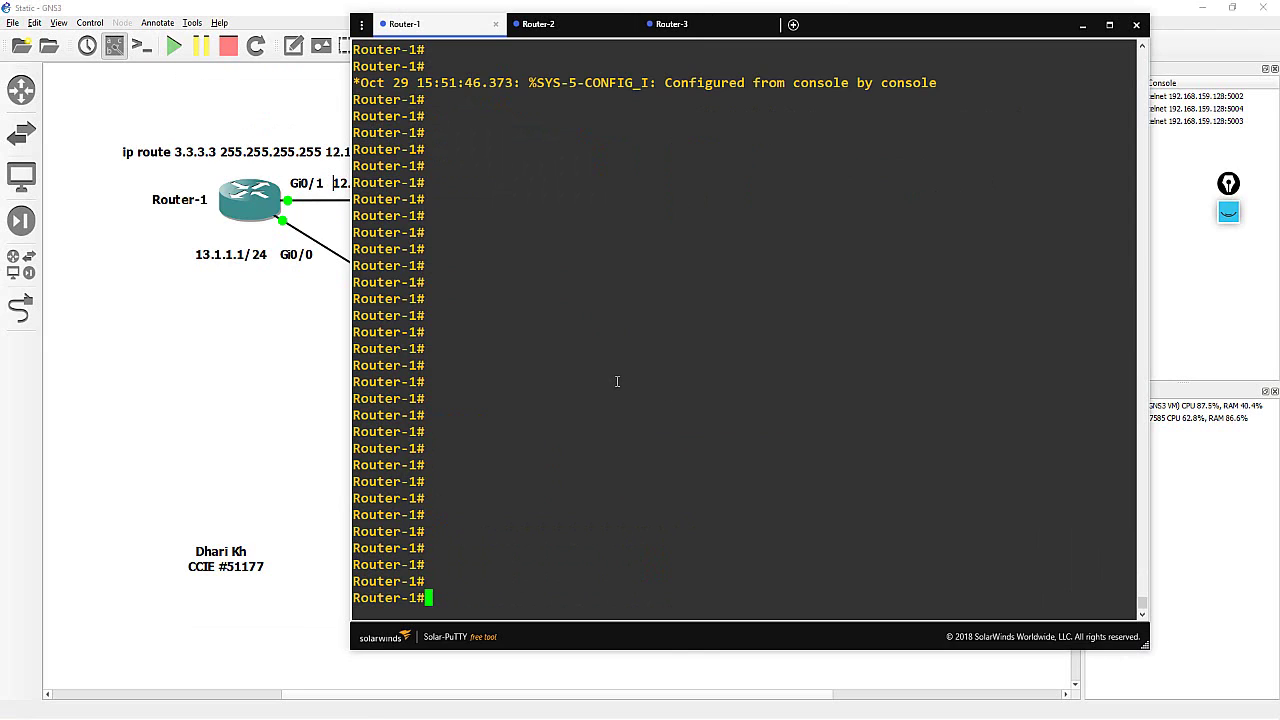
{"action": "type", "text": "config t"}
{"action": "key", "text": "Return"}
{"action": "key", "text": "Return"}
{"action": "key", "text": "Return"}
{"action": "key", "text": "Return"}
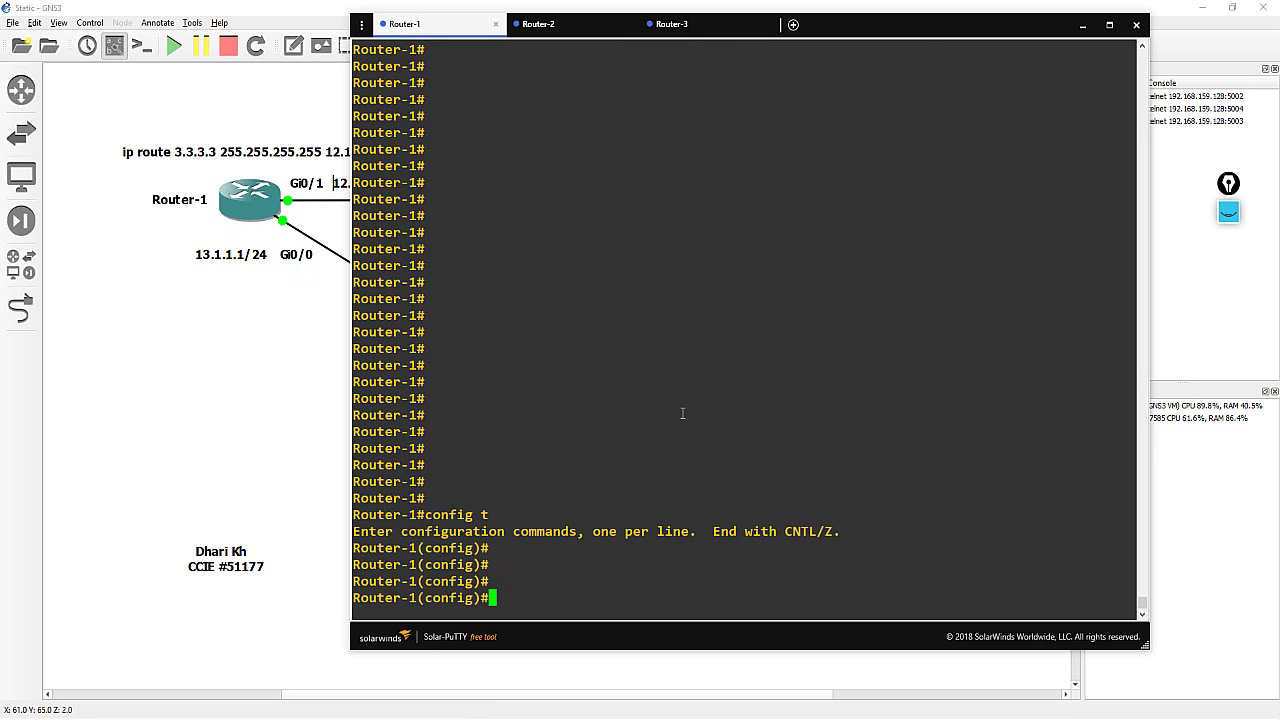
{"action": "type", "text": "inter g 0/0"}
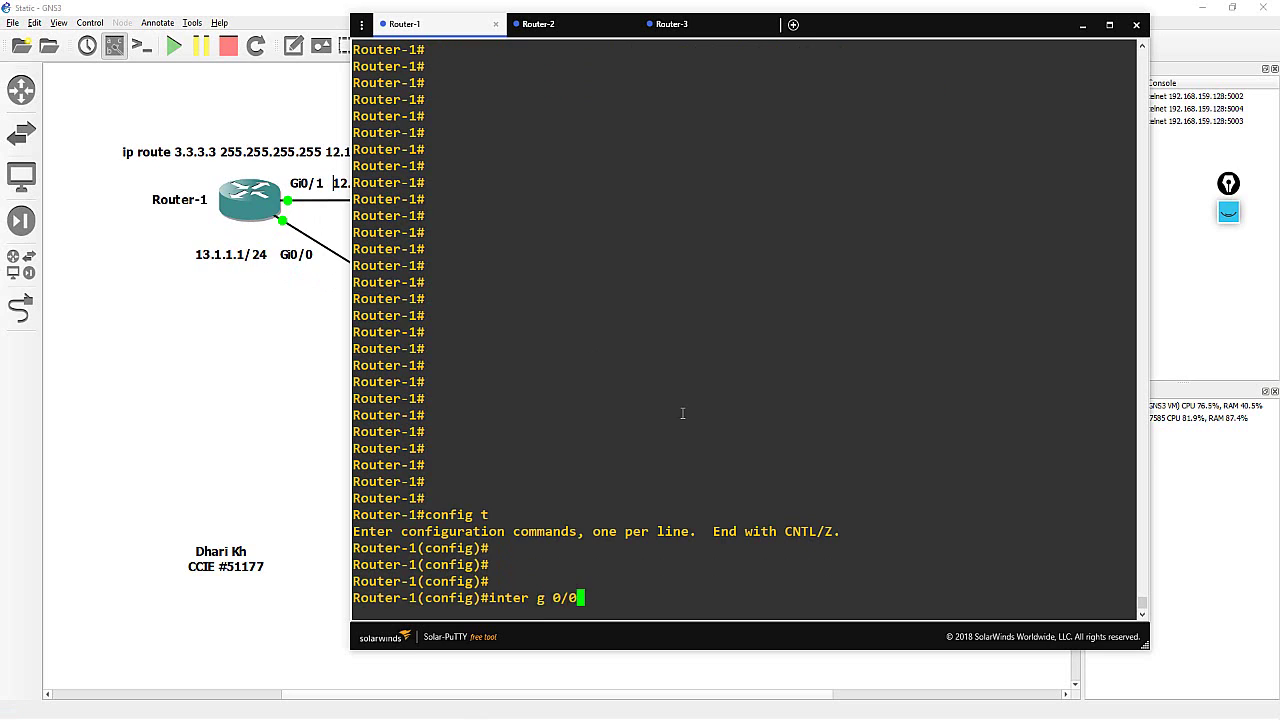
{"action": "key", "text": "Return"}
{"action": "type", "text": "no sh"}
{"action": "key", "text": "Return"}
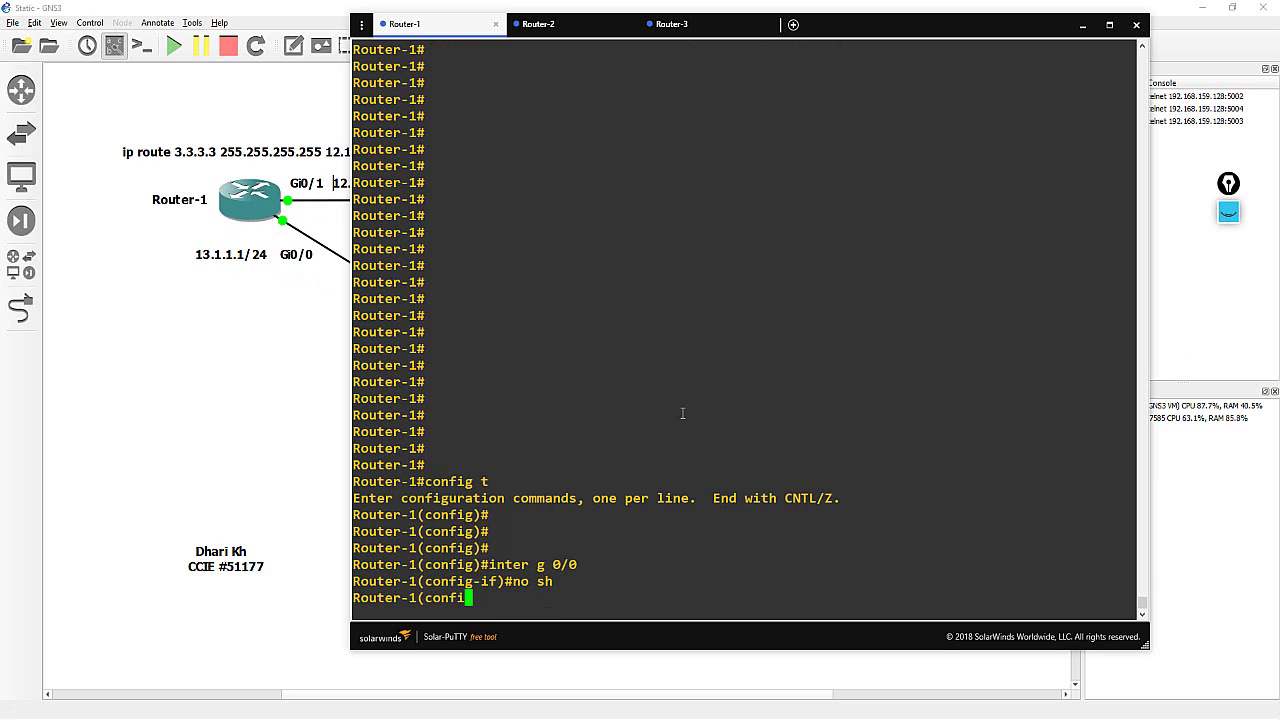
{"action": "type", "text": "no shutdown"}
{"action": "key", "text": "Return"}
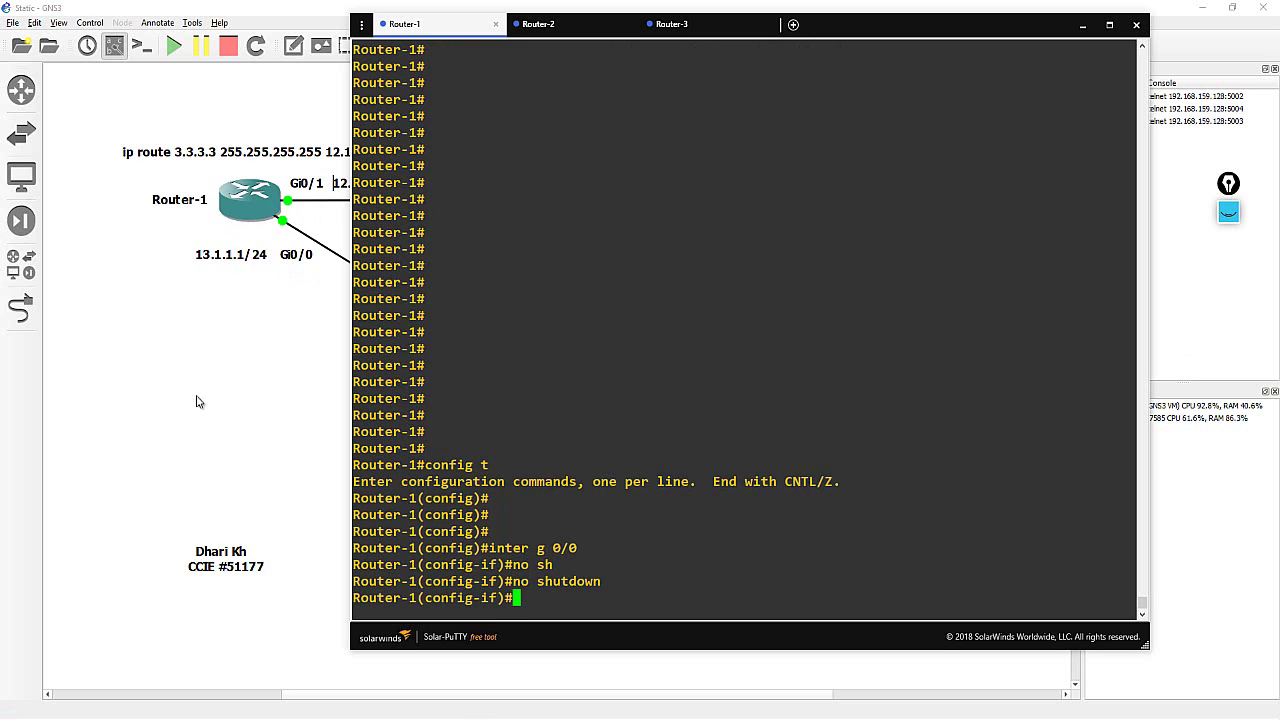
Step: Review the topology diagram and return Router-1 from interface configuration to the privileged prompt
{"action": "left_click", "coordinate": [186, 390]}
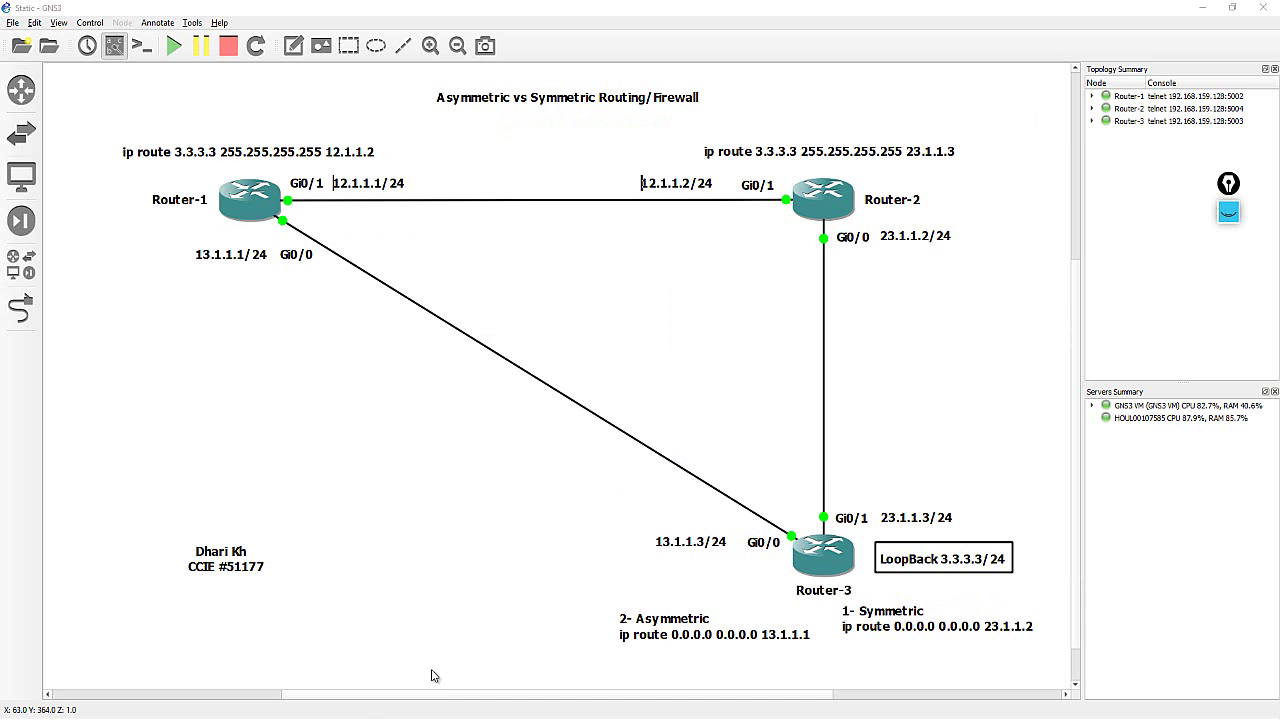
{"action": "key", "text": "alt+Tab"}
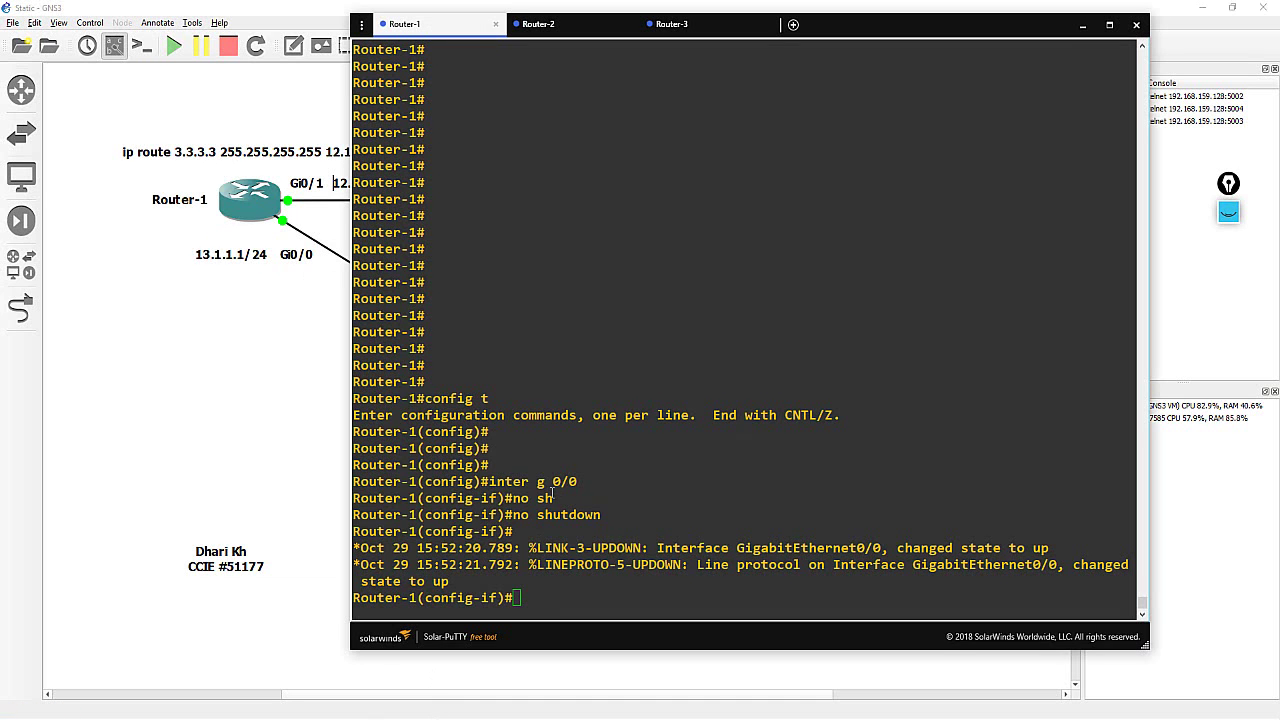
{"action": "left_click", "coordinate": [551, 492]}
{"action": "key", "text": "Return"}
{"action": "key", "text": "Return"}
{"action": "key", "text": "Return"}
{"action": "key", "text": "Return"}
{"action": "key", "text": "Return"}
{"action": "key", "text": "Return"}
{"action": "key", "text": "Return"}
{"action": "key", "text": "ctrl+z"}
{"action": "key", "text": "Return"}
{"action": "key", "text": "Return"}
{"action": "key", "text": "Return"}
{"action": "key", "text": "Return"}
{"action": "key", "text": "Return"}
{"action": "key", "text": "Return"}
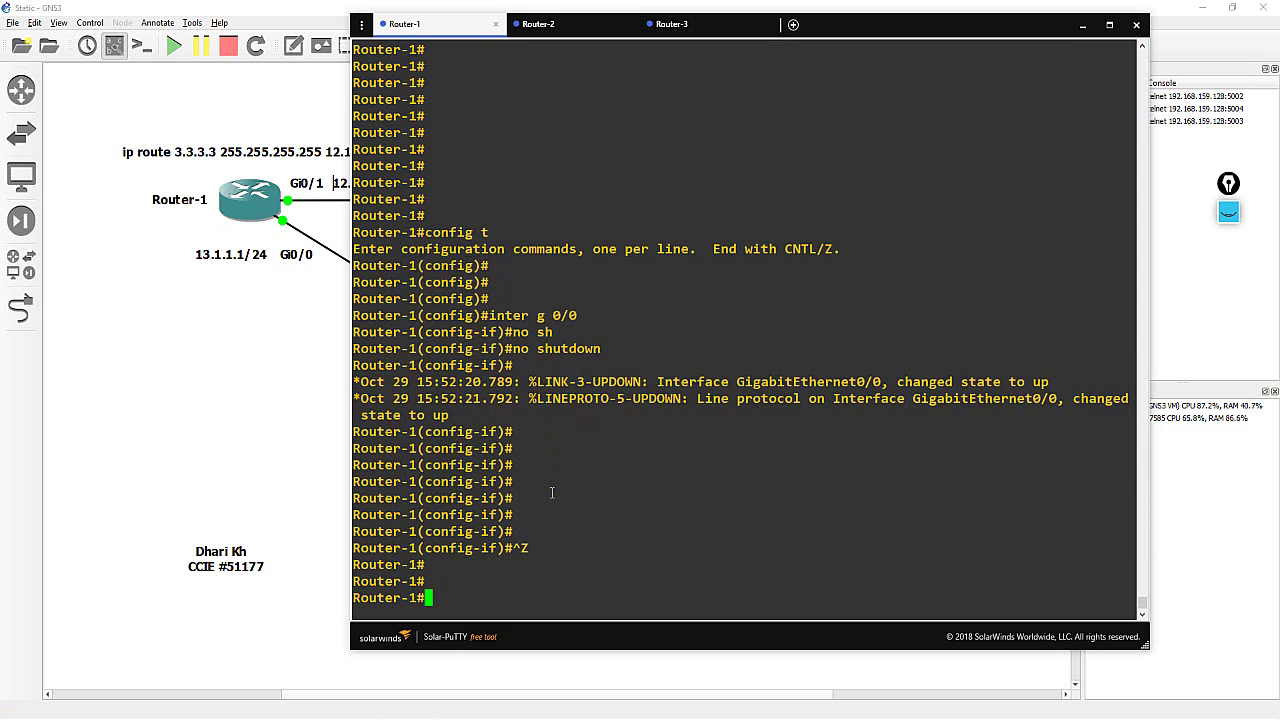
Step: Ping 3.3.3.3 from Router-1 to test reachability over the asymmetric return path
{"action": "type", "text": "ping "}
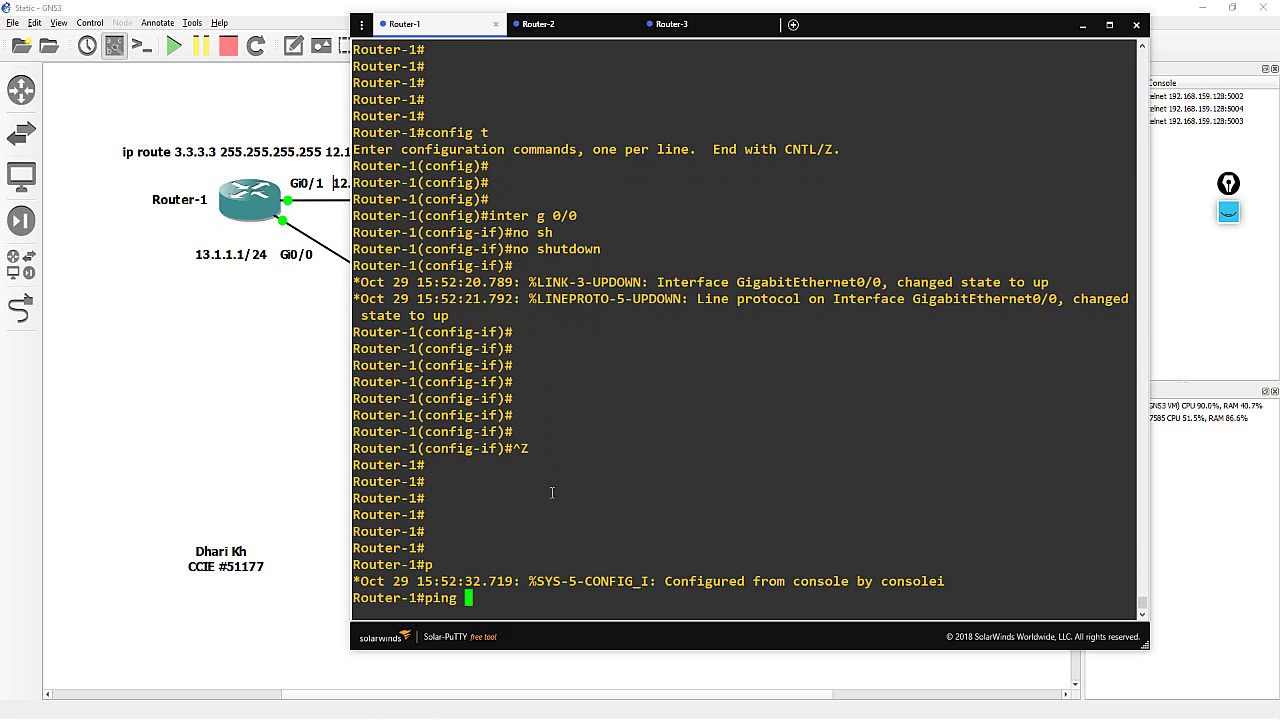
{"action": "type", "text": "3.3.3.3"}
{"action": "key", "text": "Return"}
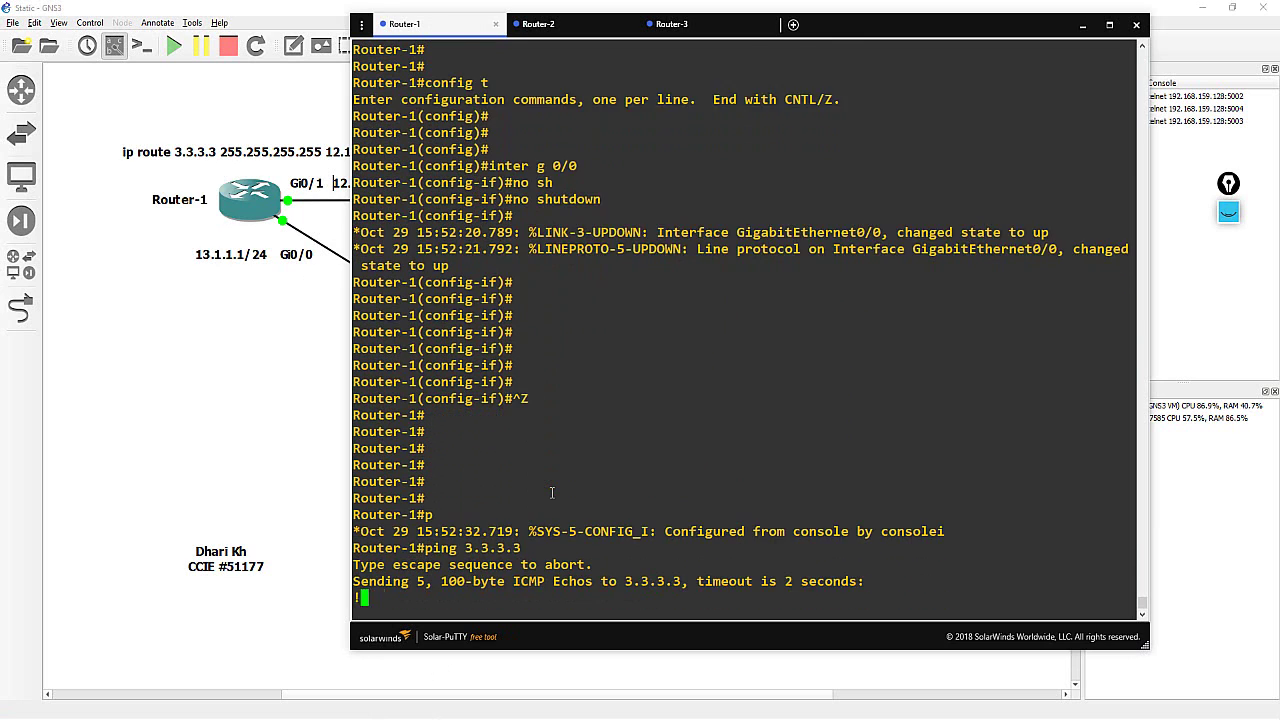
{"action": "key", "text": "Return"}
{"action": "key", "text": "Return"}
{"action": "key", "text": "Return"}
{"action": "key", "text": "Return"}
{"action": "key", "text": "Return"}
{"action": "key", "text": "Return"}
{"action": "key", "text": "Return"}
{"action": "key", "text": "Return"}
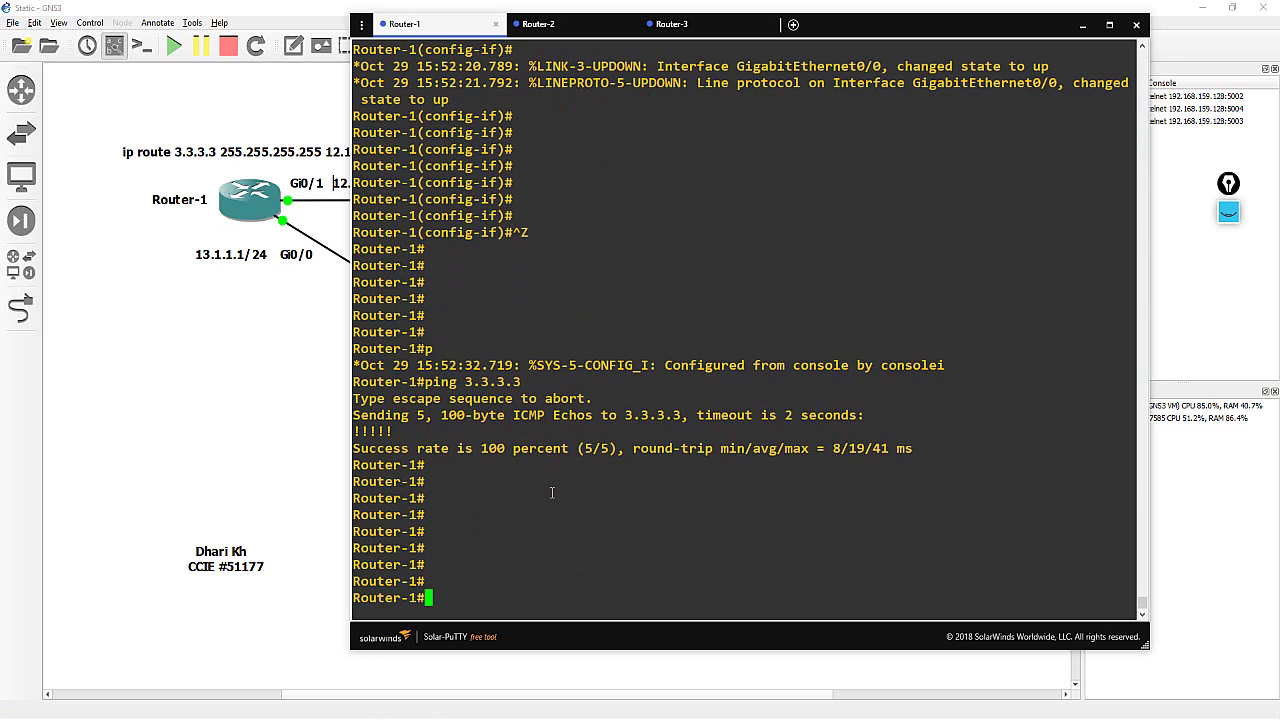
Step: Enable IP packet debugging on Router-1 with debug ip packet
{"action": "type", "text": "deb"}
{"action": "key", "text": "Tab"}
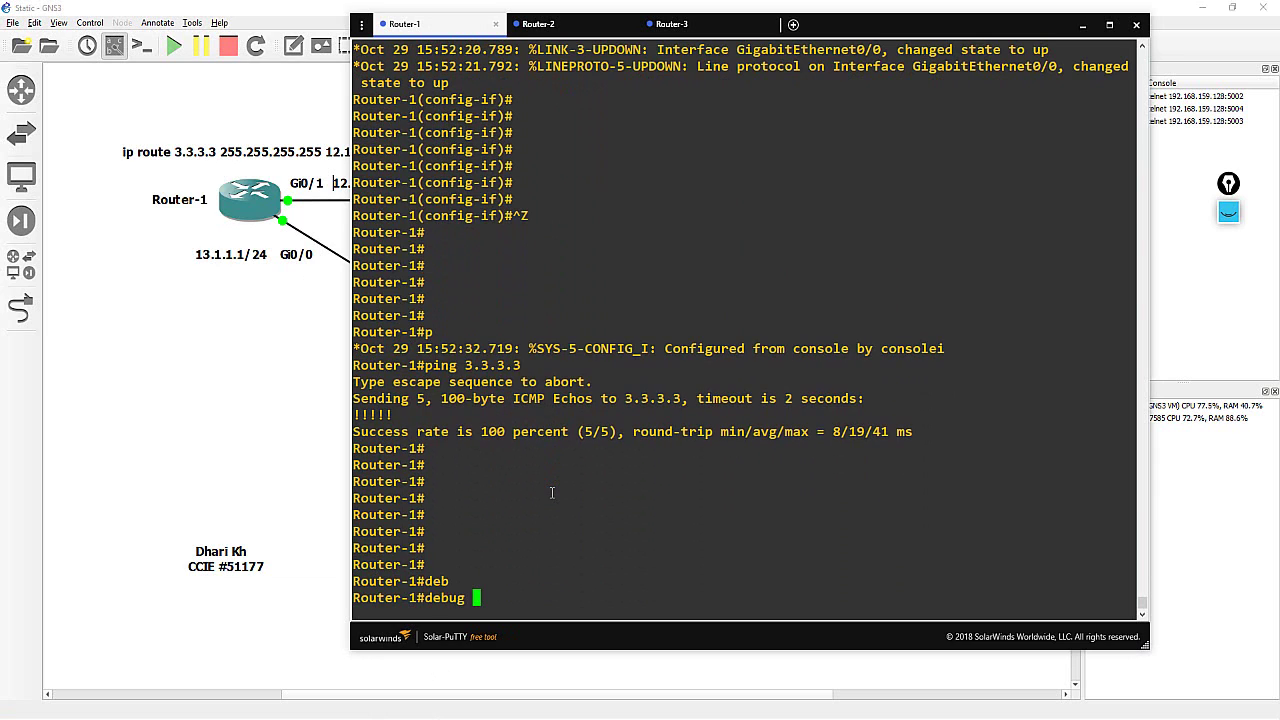
{"action": "type", "text": "ip pac"}
{"action": "key", "text": "Tab"}
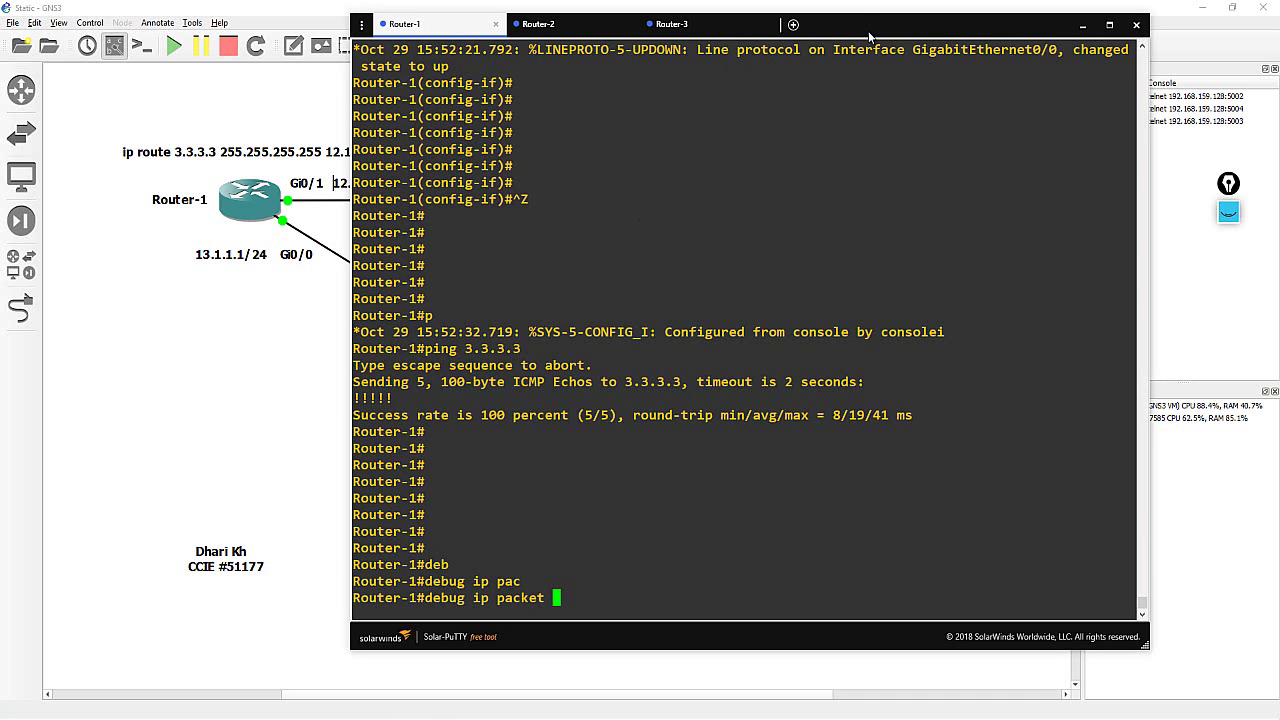
{"action": "mouse_move", "coordinate": [869, 33]}
{"action": "left_mouse_down"}
{"action": "mouse_move", "coordinate": [770, 32]}
{"action": "mouse_move", "coordinate": [924, 43]}
{"action": "mouse_move", "coordinate": [873, 40]}
{"action": "left_mouse_up"}
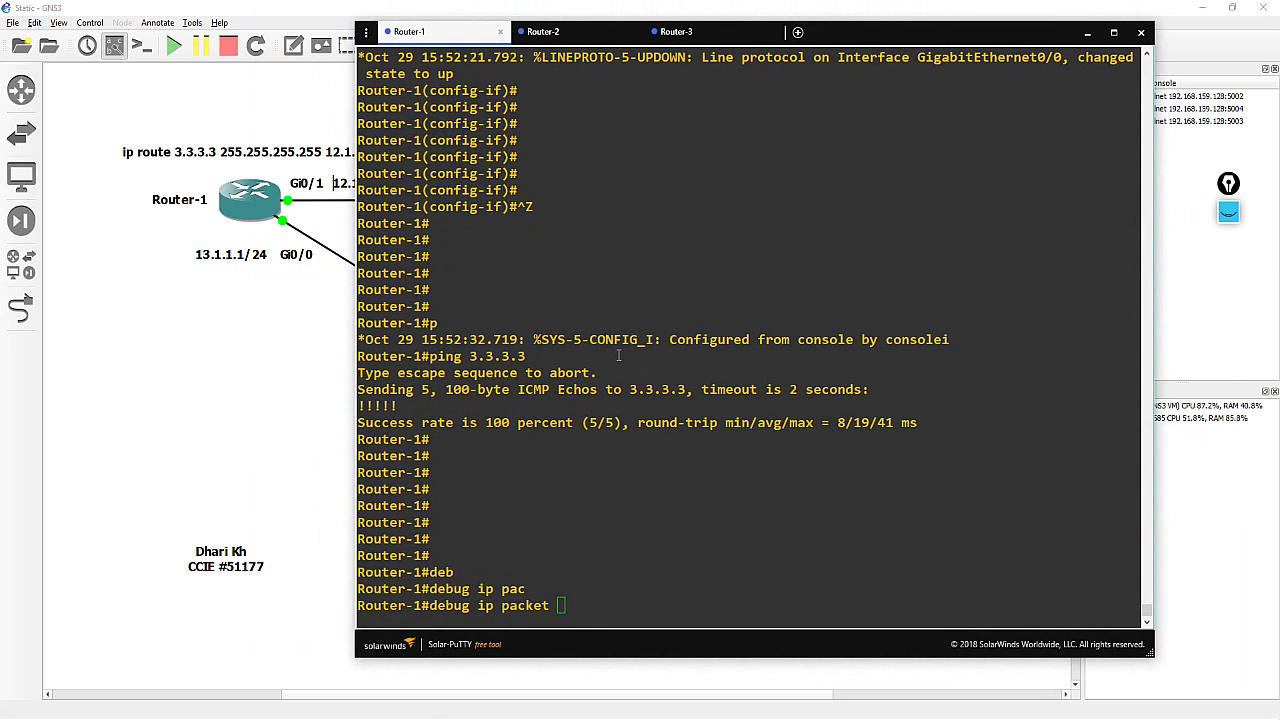
{"action": "key", "text": "Return"}
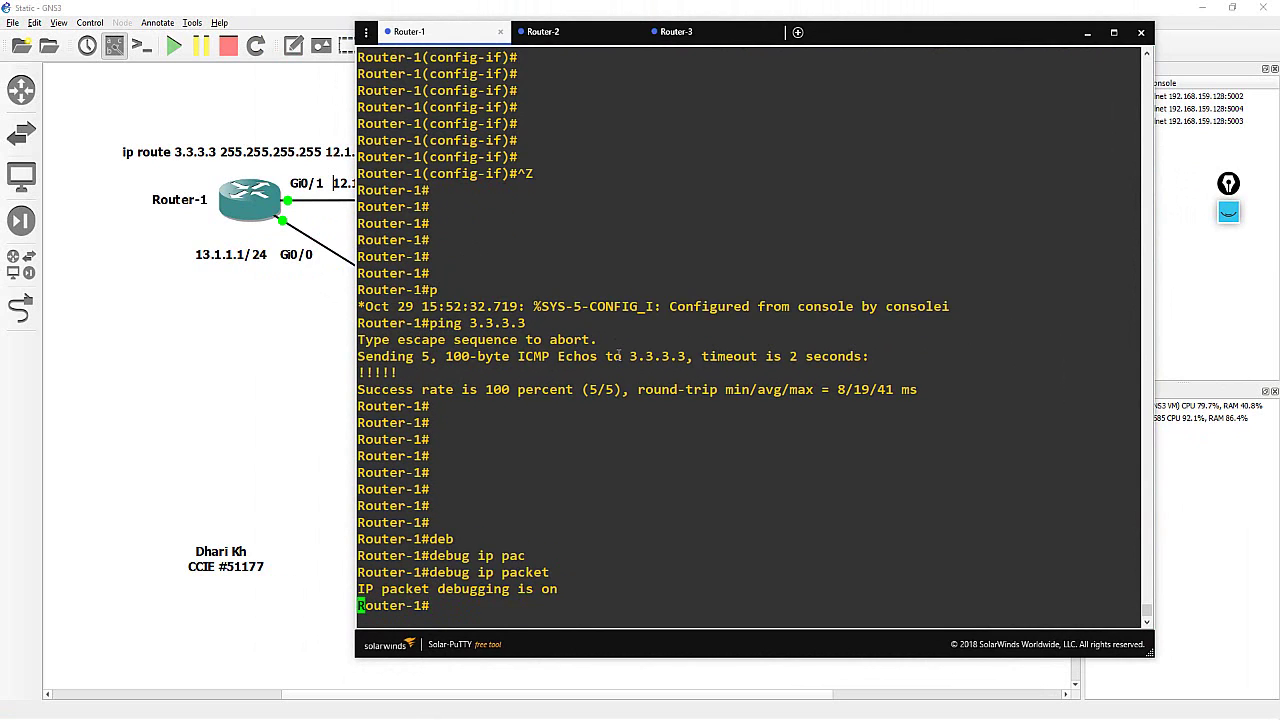
Step: Send a single ping from Router-1 to 3.3.3.3 using repeat 1 while packet debugging runs
{"action": "key", "text": "Return"}
{"action": "key", "text": "Return"}
{"action": "key", "text": "Return"}
{"action": "type", "text": "ping "}
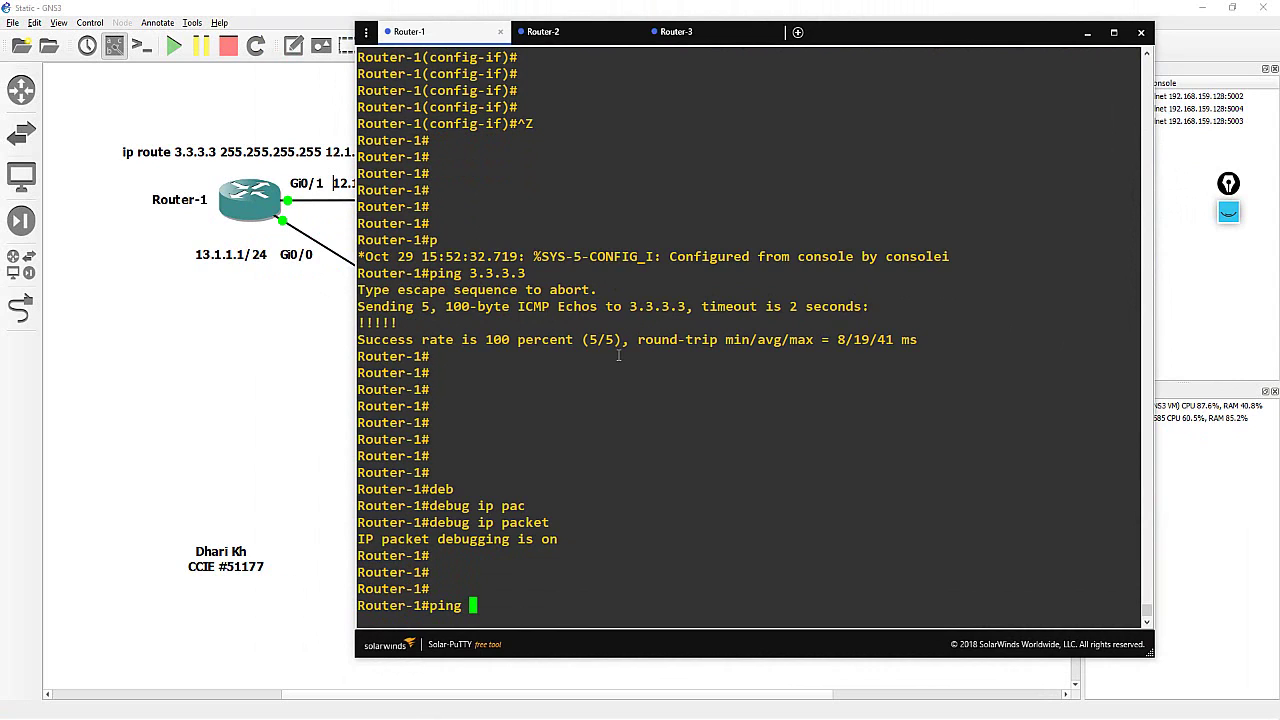
{"action": "type", "text": "3.3.3.3 rep"}
{"action": "key", "text": "Tab"}
{"action": "type", "text": "1"}
{"action": "key", "text": "Return"}
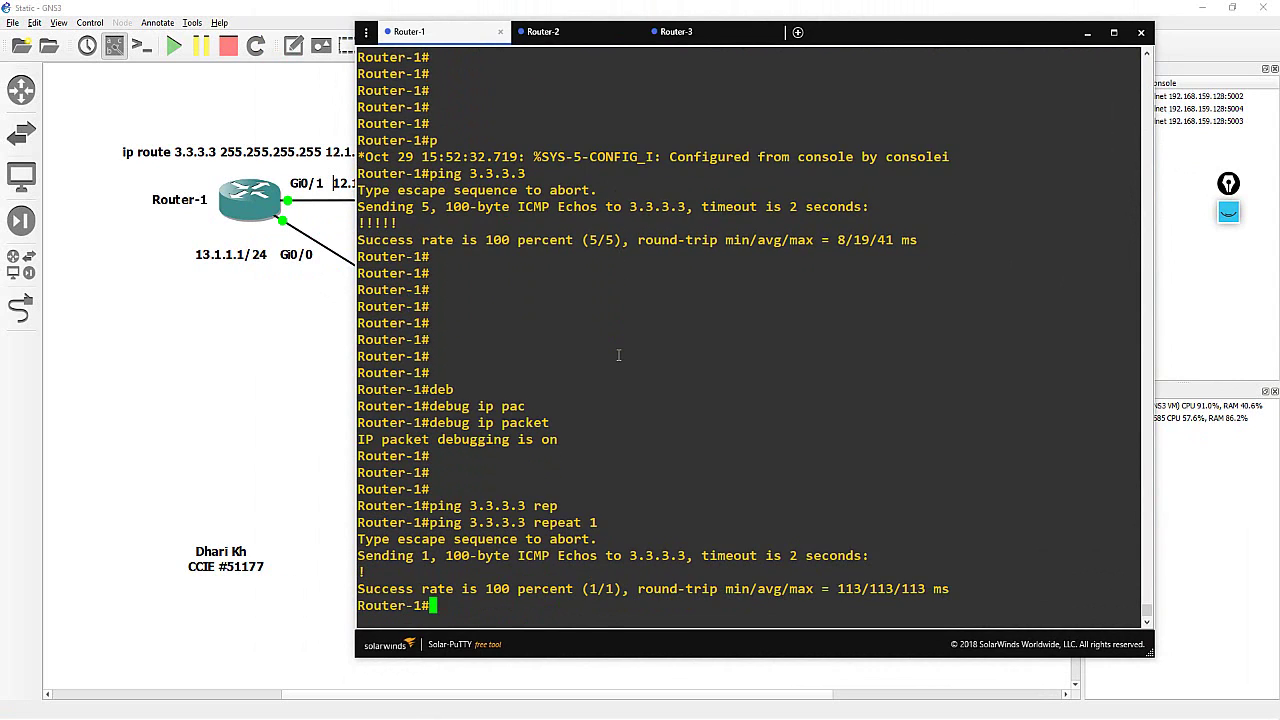
Step: Circle the outgoing and return interfaces in the debug output, add direction arrows labelled 0/1 and 0/0, and hide the annotations
{"action": "left_click", "coordinate": [1228, 212]}
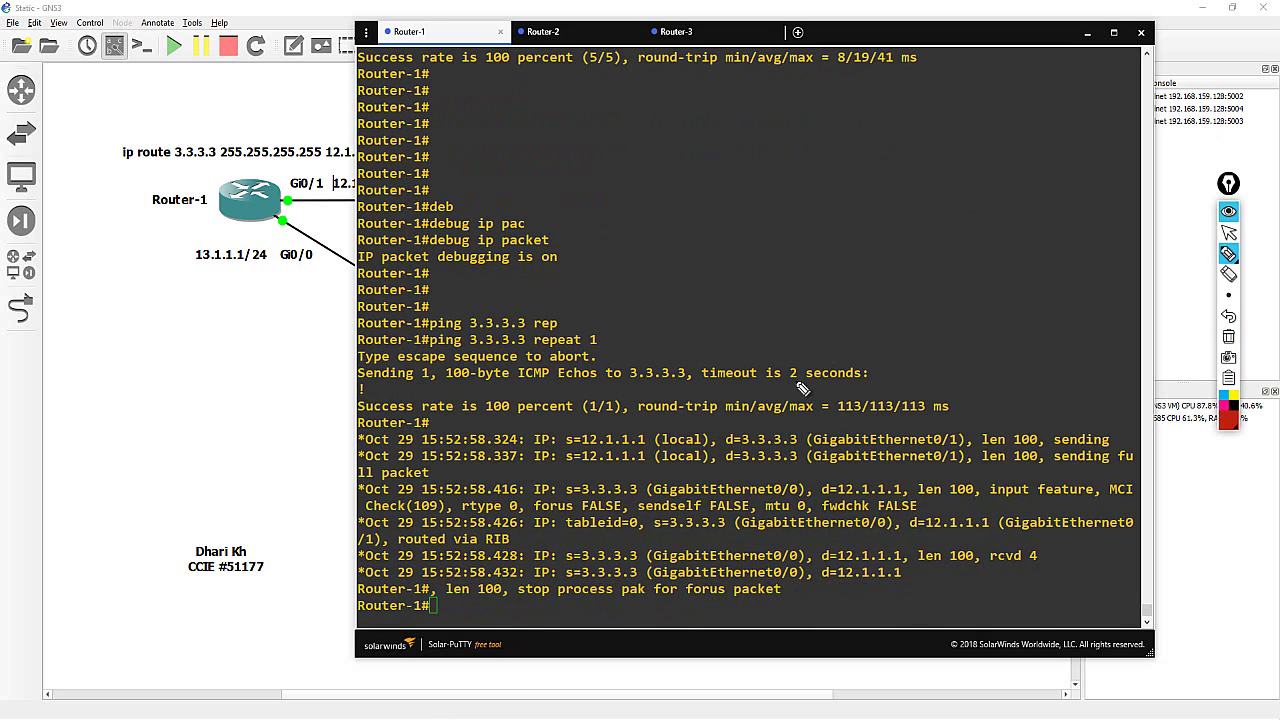
{"action": "mouse_move", "coordinate": [787, 537]}
{"action": "left_mouse_down"}
{"action": "mouse_move", "coordinate": [749, 579]}
{"action": "mouse_move", "coordinate": [768, 605]}
{"action": "mouse_move", "coordinate": [810, 567]}
{"action": "mouse_move", "coordinate": [749, 550]}
{"action": "mouse_move", "coordinate": [794, 609]}
{"action": "mouse_move", "coordinate": [775, 540]}
{"action": "mouse_move", "coordinate": [777, 615]}
{"action": "mouse_move", "coordinate": [785, 535]}
{"action": "mouse_move", "coordinate": [761, 604]}
{"action": "mouse_move", "coordinate": [803, 567]}
{"action": "mouse_move", "coordinate": [766, 530]}
{"action": "left_mouse_up"}
{"action": "mouse_move", "coordinate": [955, 430]}
{"action": "left_mouse_down"}
{"action": "mouse_move", "coordinate": [957, 494]}
{"action": "mouse_move", "coordinate": [944, 428]}
{"action": "mouse_move", "coordinate": [948, 496]}
{"action": "mouse_move", "coordinate": [919, 441]}
{"action": "mouse_move", "coordinate": [967, 488]}
{"action": "mouse_move", "coordinate": [923, 440]}
{"action": "mouse_move", "coordinate": [971, 467]}
{"action": "mouse_move", "coordinate": [918, 465]}
{"action": "mouse_move", "coordinate": [949, 432]}
{"action": "mouse_move", "coordinate": [924, 490]}
{"action": "mouse_move", "coordinate": [928, 450]}
{"action": "left_mouse_up"}
{"action": "mouse_move", "coordinate": [840, 388]}
{"action": "left_mouse_down"}
{"action": "mouse_move", "coordinate": [910, 401]}
{"action": "mouse_move", "coordinate": [825, 401]}
{"action": "mouse_move", "coordinate": [951, 399]}
{"action": "mouse_move", "coordinate": [907, 399]}
{"action": "mouse_move", "coordinate": [945, 379]}
{"action": "mouse_move", "coordinate": [959, 396]}
{"action": "mouse_move", "coordinate": [934, 411]}
{"action": "mouse_move", "coordinate": [956, 397]}
{"action": "mouse_move", "coordinate": [940, 381]}
{"action": "mouse_move", "coordinate": [1025, 395]}
{"action": "left_mouse_up"}
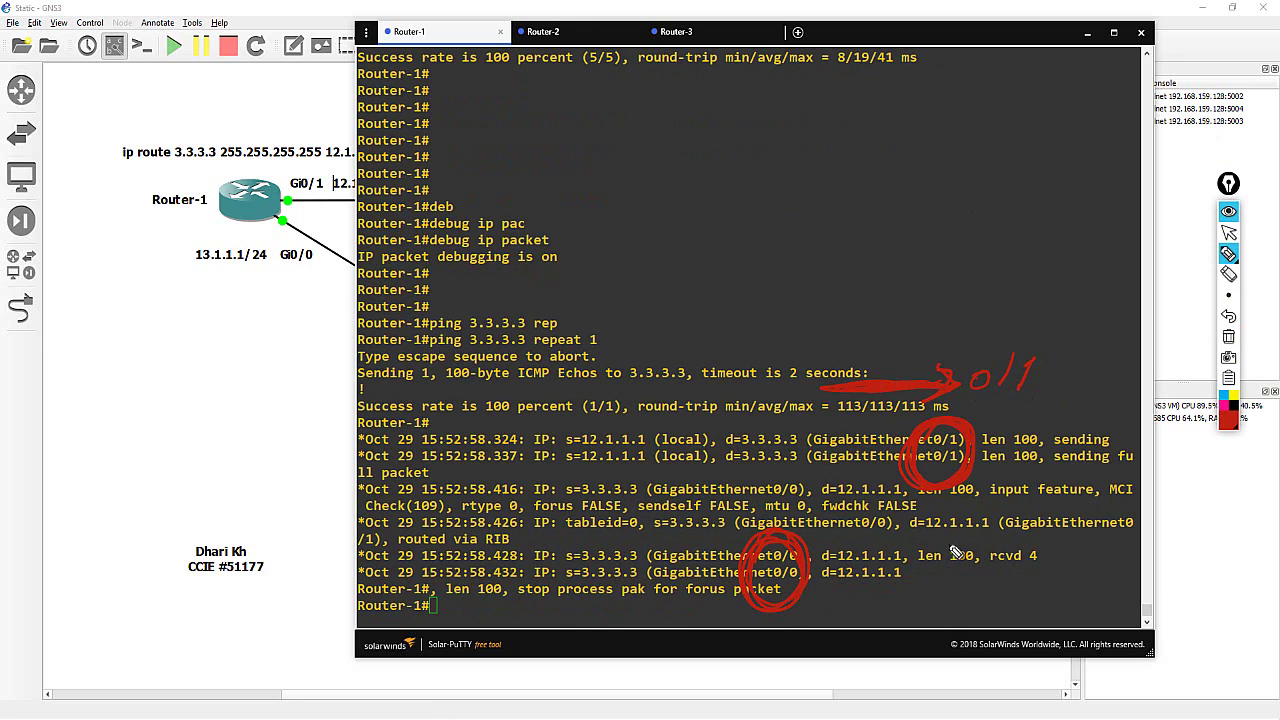
{"action": "mouse_move", "coordinate": [962, 538]}
{"action": "left_mouse_down"}
{"action": "mouse_move", "coordinate": [931, 537]}
{"action": "mouse_move", "coordinate": [971, 538]}
{"action": "mouse_move", "coordinate": [898, 540]}
{"action": "mouse_move", "coordinate": [903, 521]}
{"action": "mouse_move", "coordinate": [900, 552]}
{"action": "left_mouse_up"}
{"action": "mouse_move", "coordinate": [868, 596]}
{"action": "left_mouse_down"}
{"action": "mouse_move", "coordinate": [905, 608]}
{"action": "mouse_move", "coordinate": [918, 597]}
{"action": "left_mouse_up"}
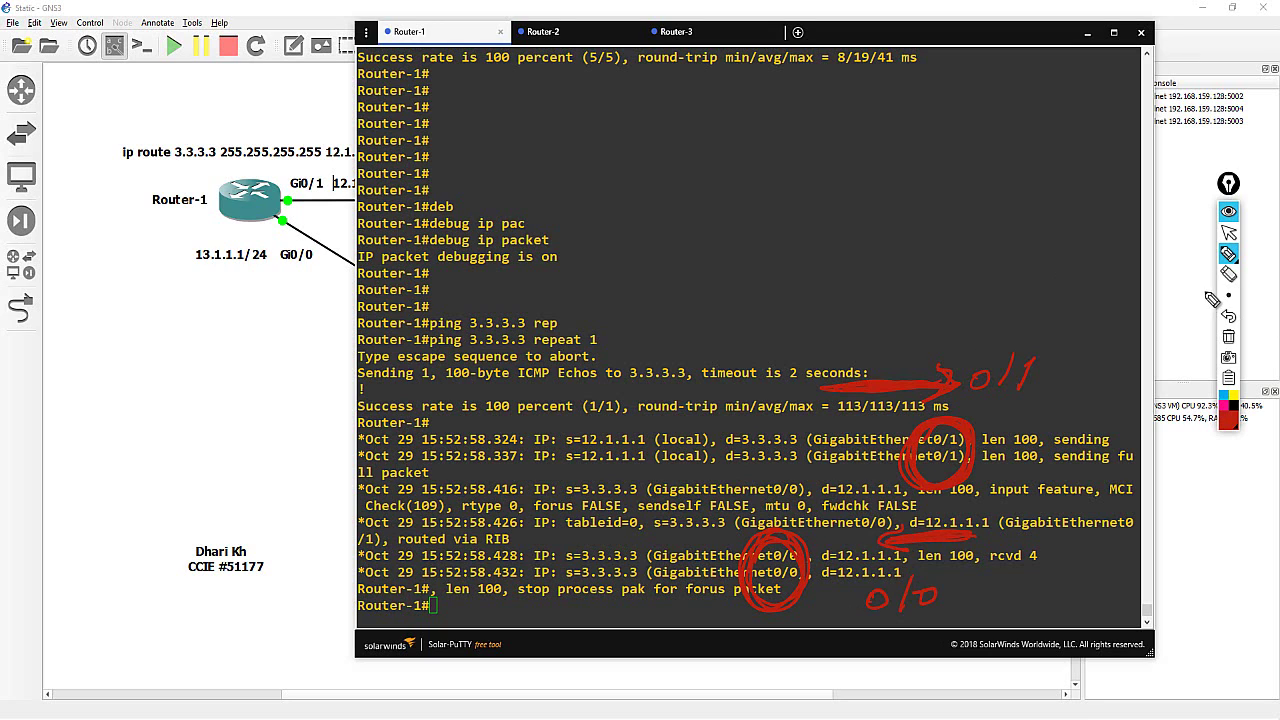
{"action": "left_click", "coordinate": [1220, 217]}
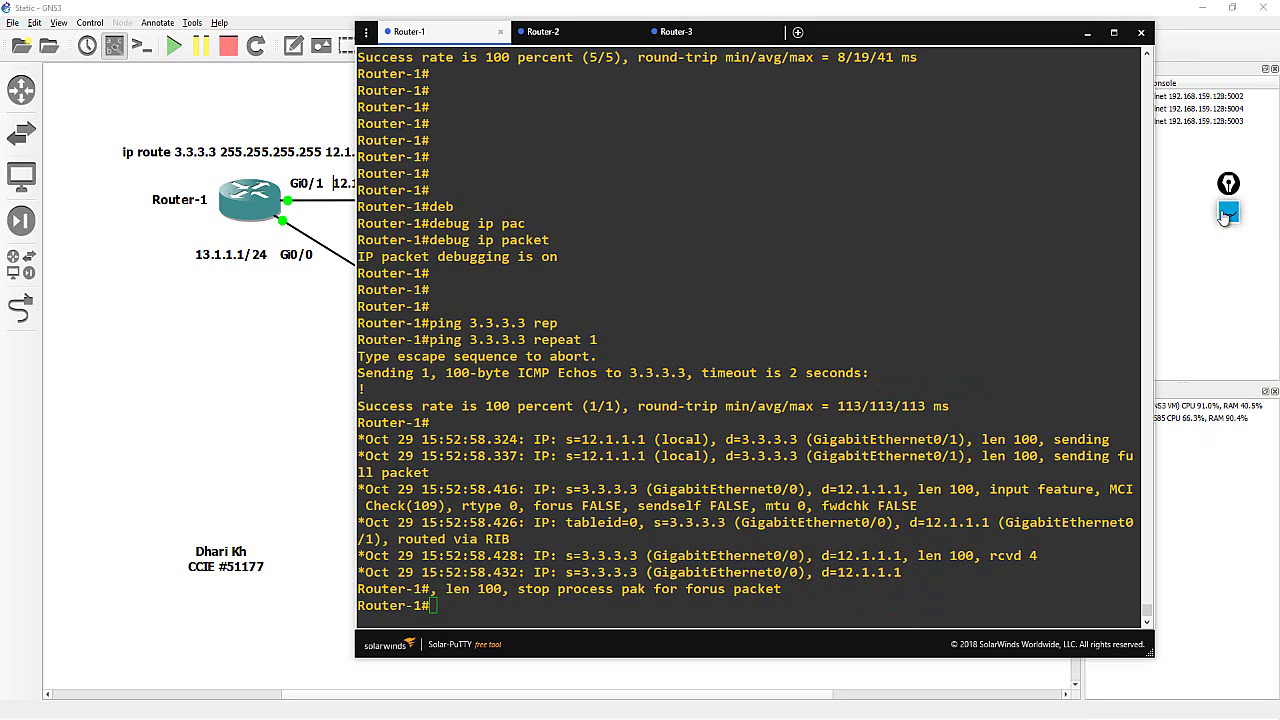
Step: Shut down Router-1's GigabitEthernet0/0 interface and return to the privileged prompt
{"action": "key", "text": "Return"}
{"action": "key", "text": "Return"}
{"action": "key", "text": "Return"}
{"action": "key", "text": "Return"}
{"action": "key", "text": "Return"}
{"action": "key", "text": "Return"}
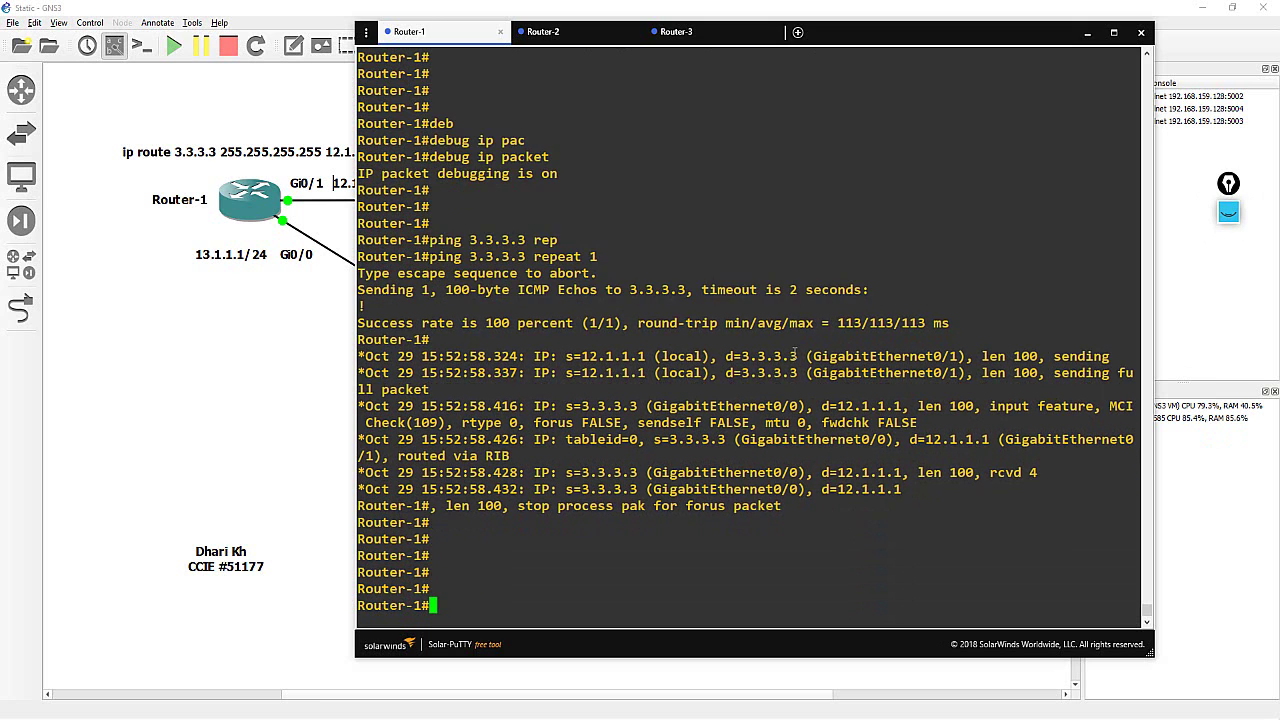
{"action": "type", "text": "config t"}
{"action": "key", "text": "Return"}
{"action": "key", "text": "Return"}
{"action": "key", "text": "Return"}
{"action": "key", "text": "Return"}
{"action": "key", "text": "Return"}
{"action": "key", "text": "Return"}
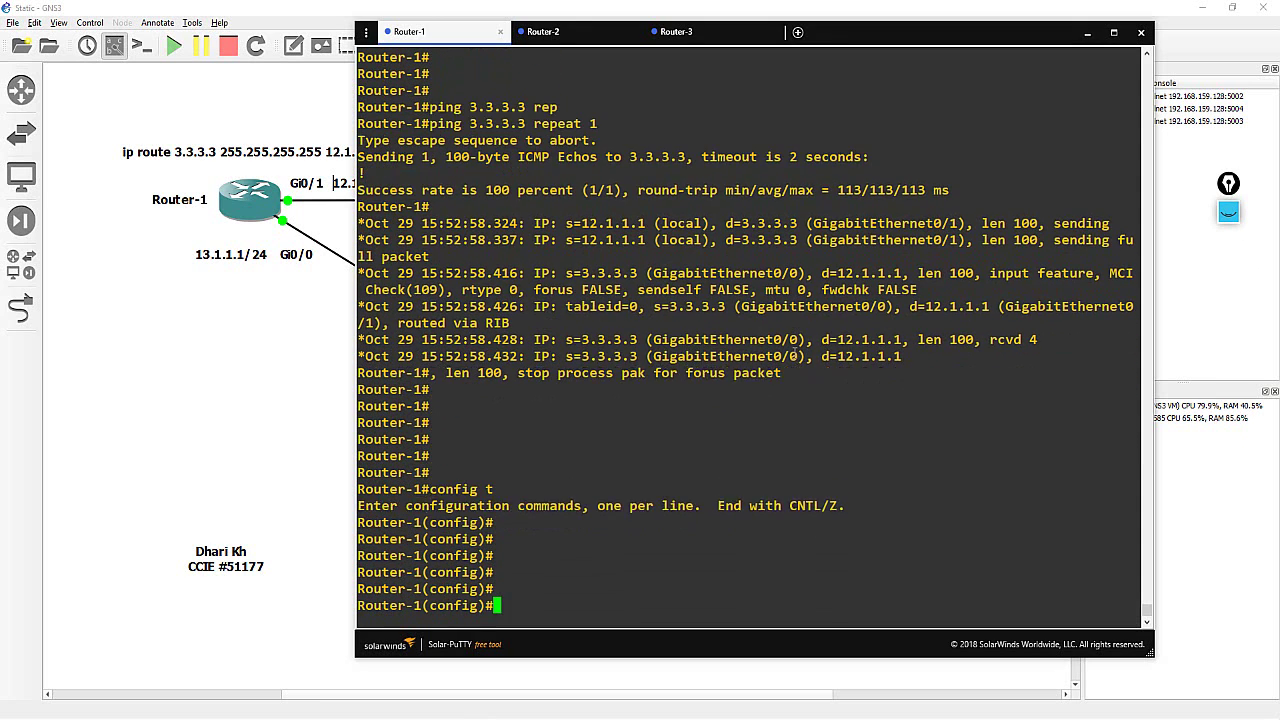
{"action": "type", "text": "inter g 0/0"}
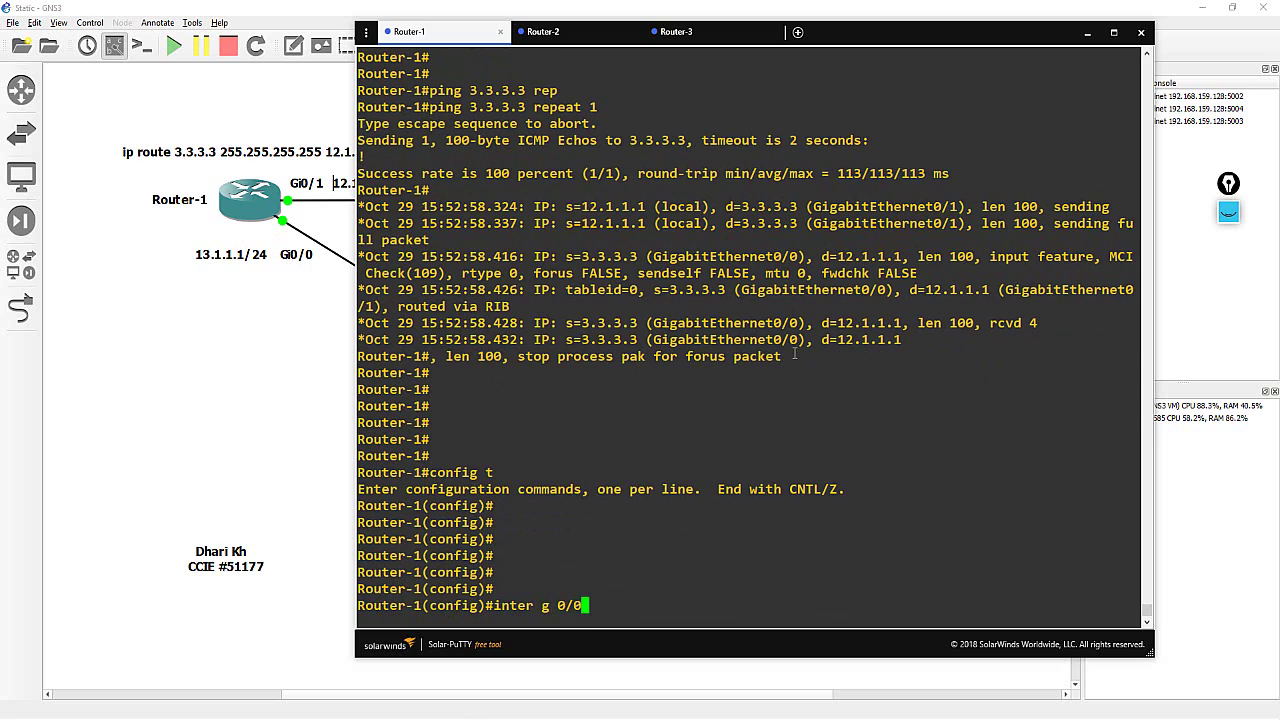
{"action": "key", "text": "Return"}
{"action": "type", "text": "sh"}
{"action": "key", "text": "Tab"}
{"action": "key", "text": "Return"}
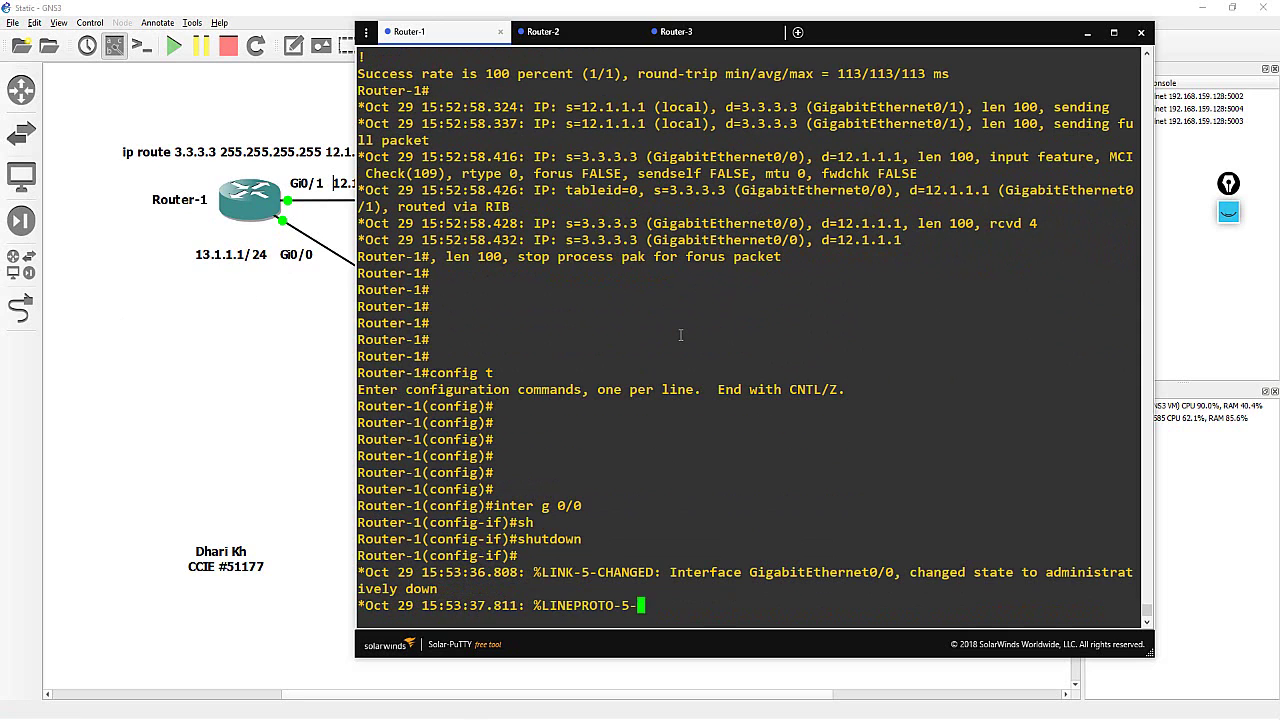
{"action": "key", "text": "Return"}
{"action": "key", "text": "Return"}
{"action": "key", "text": "Return"}
{"action": "key", "text": "Return"}
{"action": "key", "text": "ctrl+z"}
Step: Ping 3.3.3.3 with repeat 1 from Router-1 while its GigabitEthernet0/0 interface is shut down
{"action": "key", "text": "Return"}
{"action": "key", "text": "Return"}
{"action": "key", "text": "Return"}
{"action": "key", "text": "Return"}
{"action": "key", "text": "Return"}
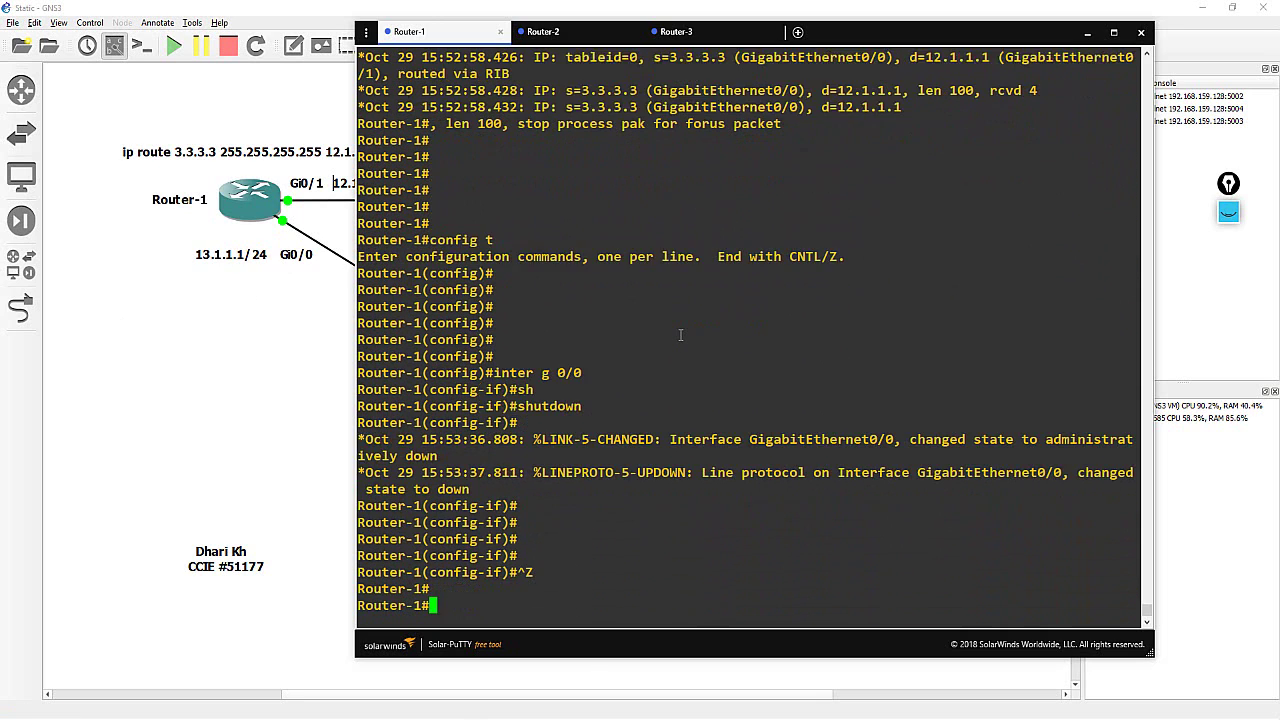
{"action": "type", "text": "ping "}
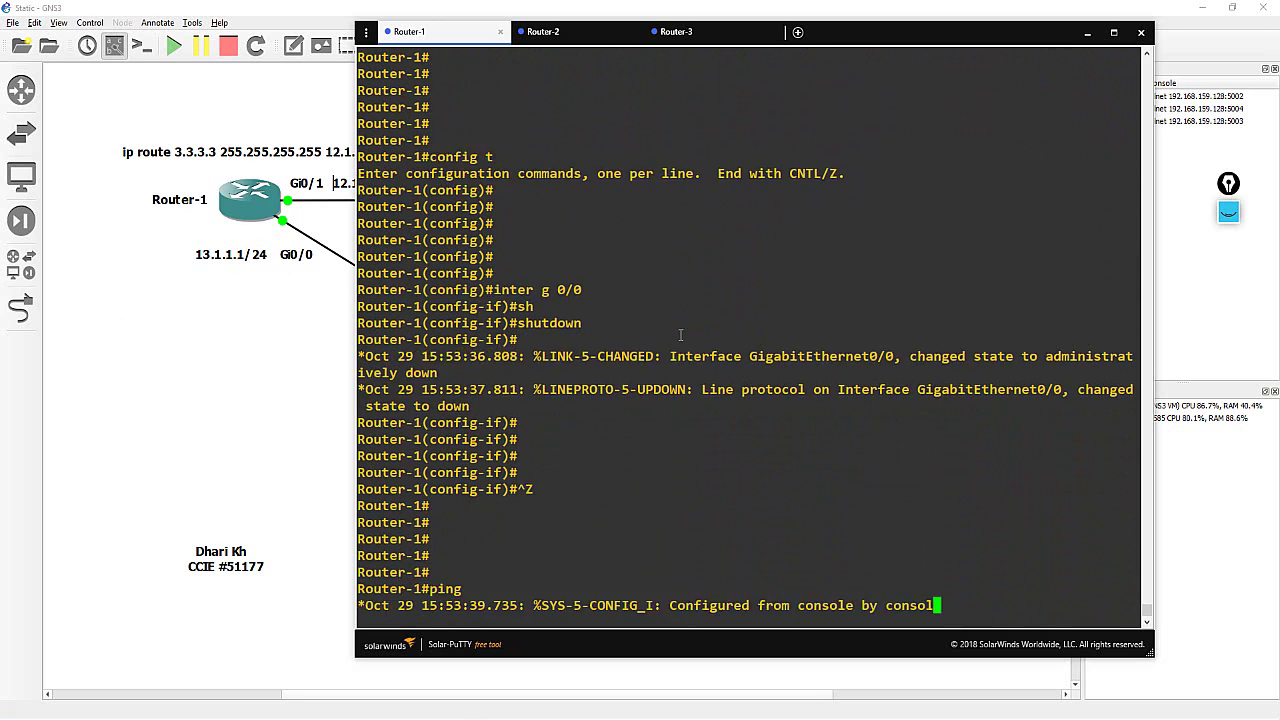
{"action": "type", "text": "3.3.3.3"}
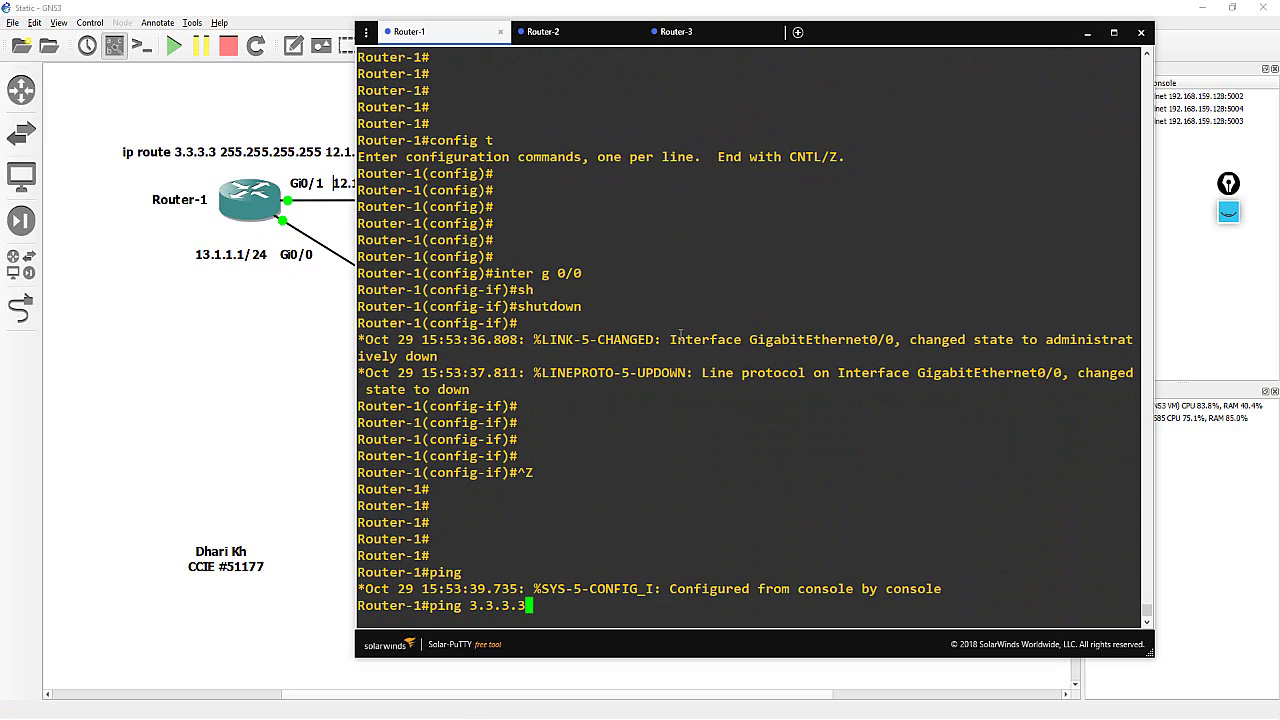
{"action": "type", "text": " re"}
{"action": "key", "text": "Tab"}
{"action": "type", "text": "1"}
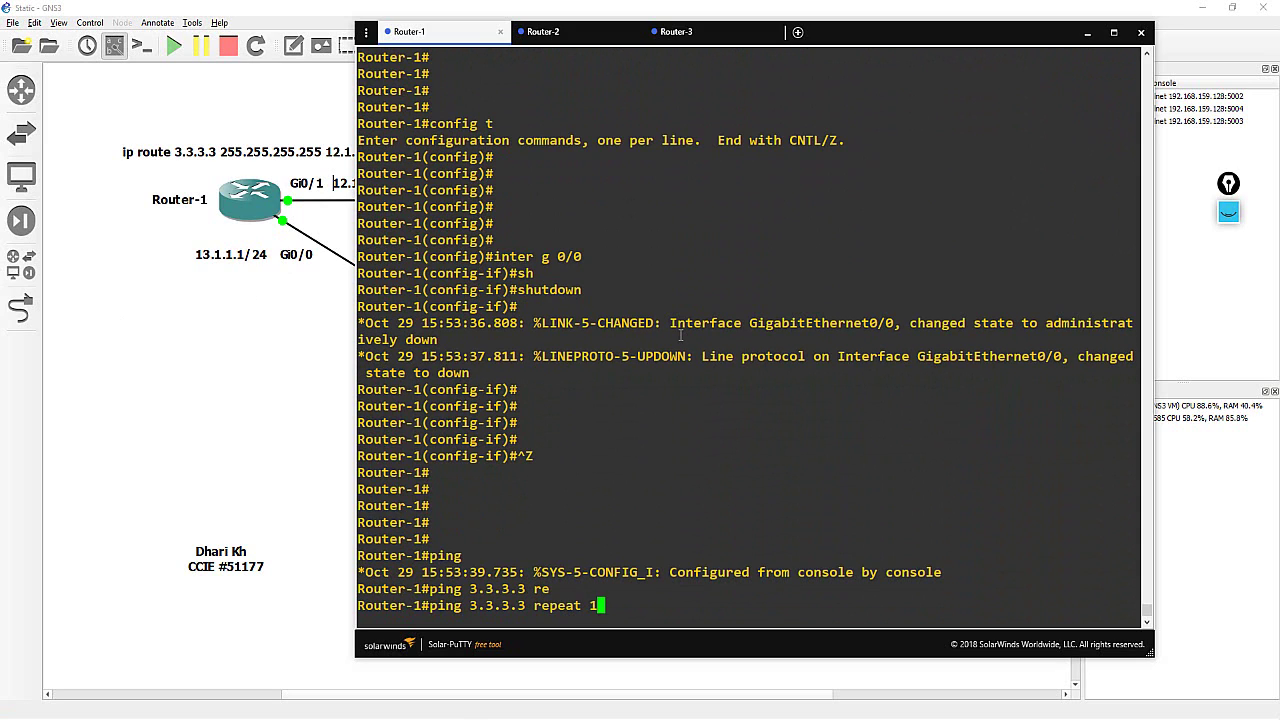
{"action": "key", "text": "Return"}
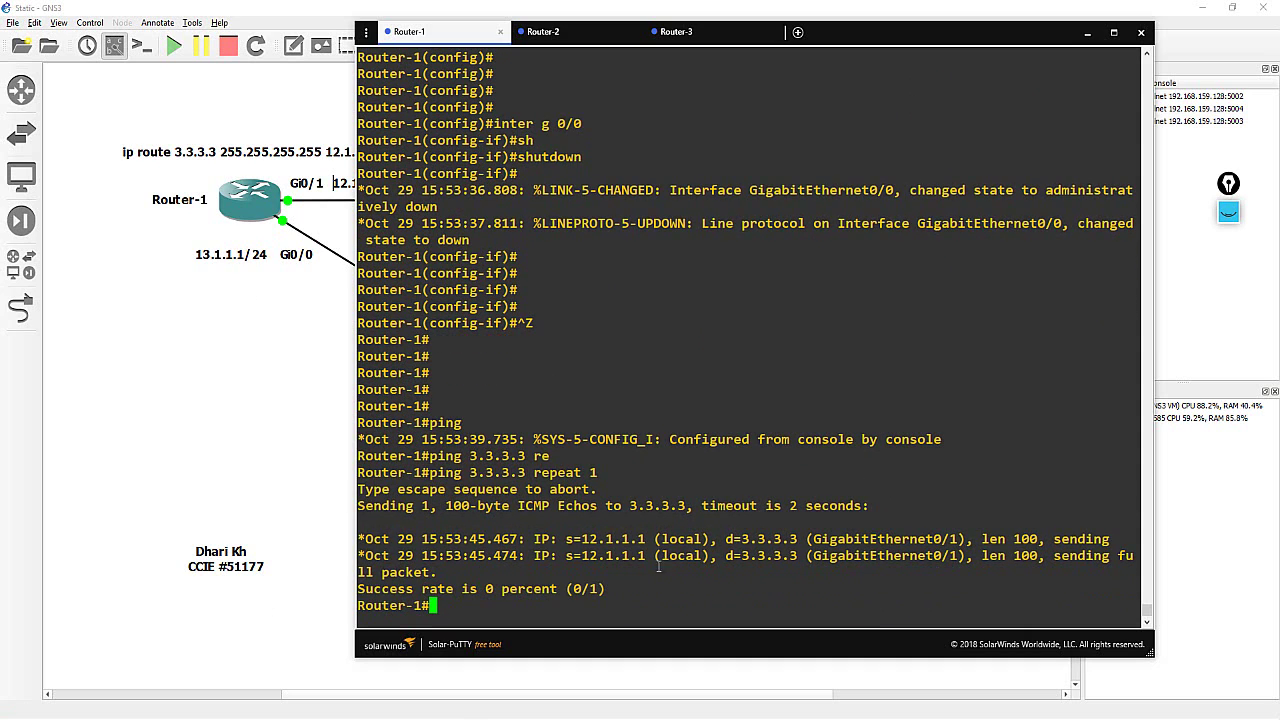
Step: Highlight the end of the sent-packet debug line and turn off all debugging on Router-1 with U all
{"action": "left_click_drag", "start_coordinate": [445, 573], "coordinate": [446, 574]}
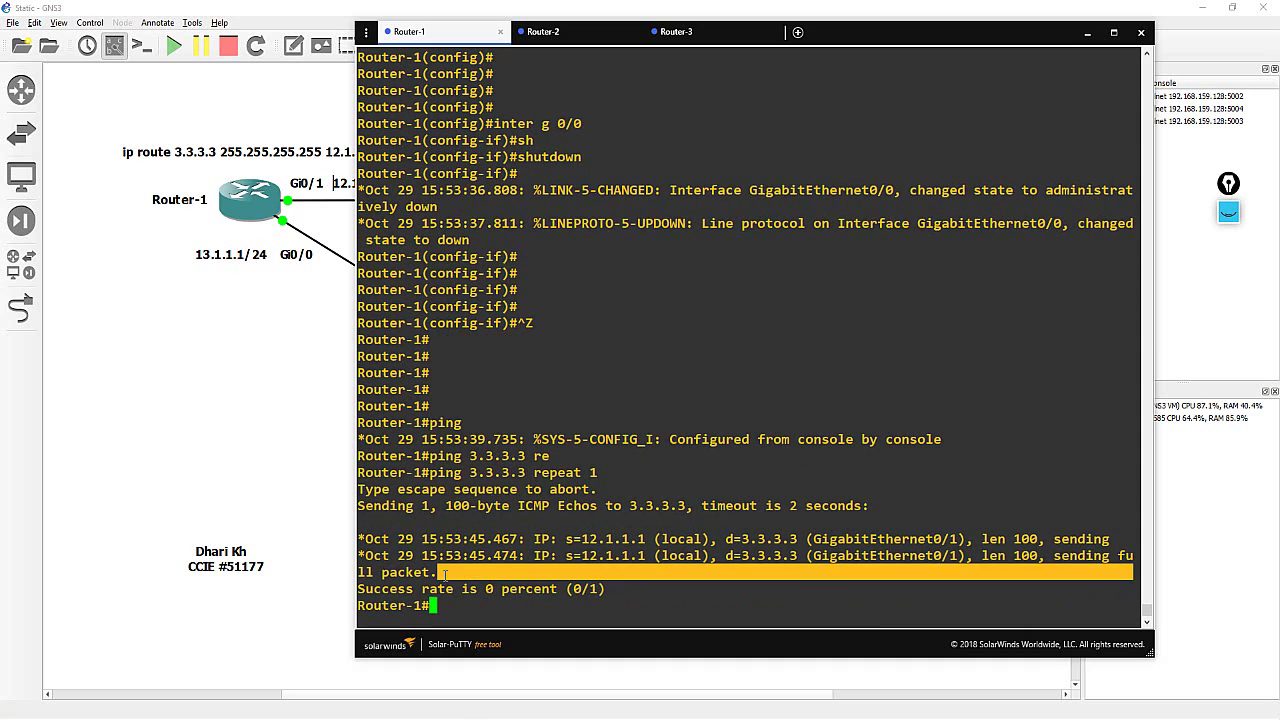
{"action": "triple_click", "coordinate": [445, 573]}
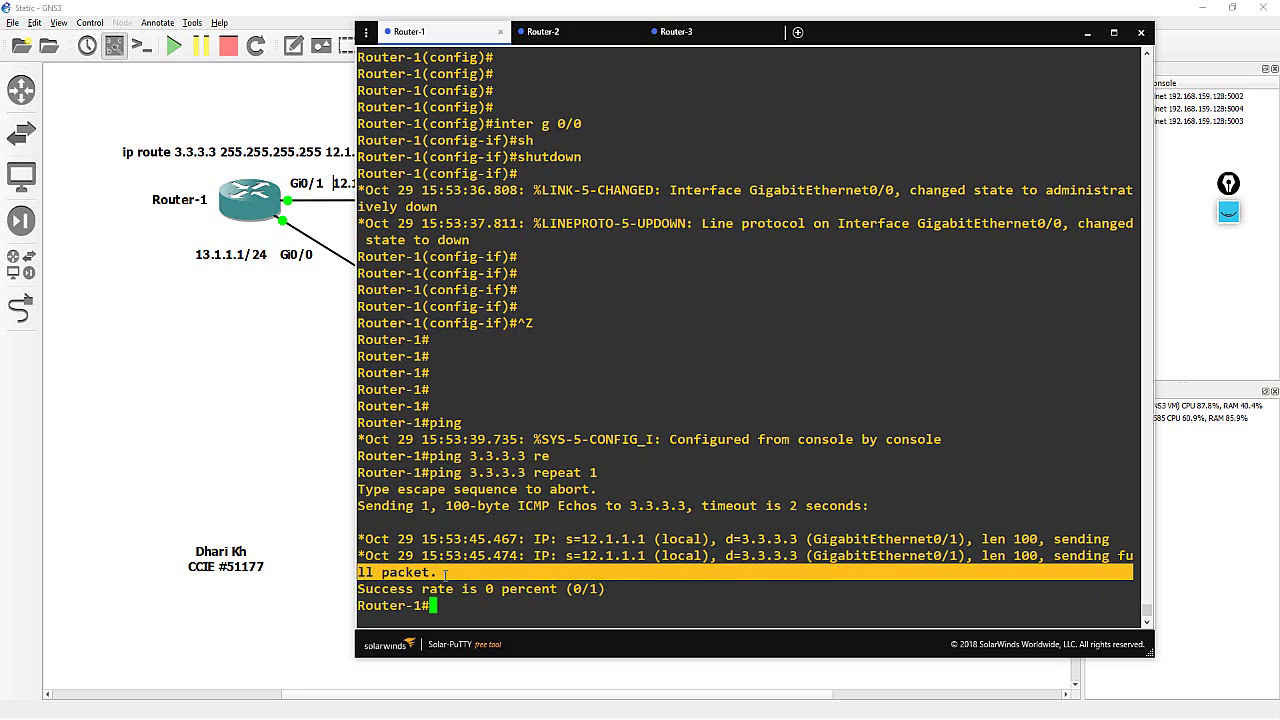
{"action": "type", "text": "U all"}
{"action": "key", "text": "Return"}
{"action": "key", "text": "Return"}
{"action": "key", "text": "Return"}
{"action": "key", "text": "Return"}
{"action": "key", "text": "Return"}
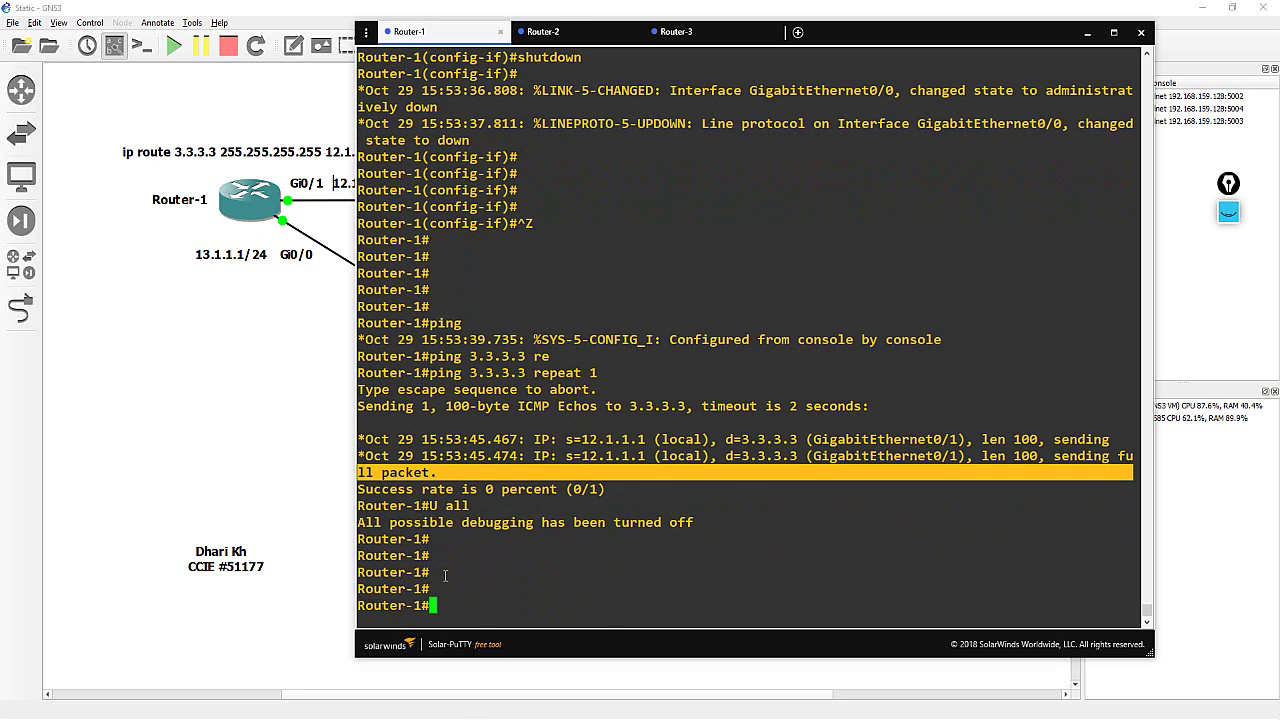
Step: Run a standard ping to 3.3.3.3 from Router-1 without debugging
{"action": "key", "text": "Return"}
{"action": "key", "text": "Return"}
{"action": "type", "text": "ping "}
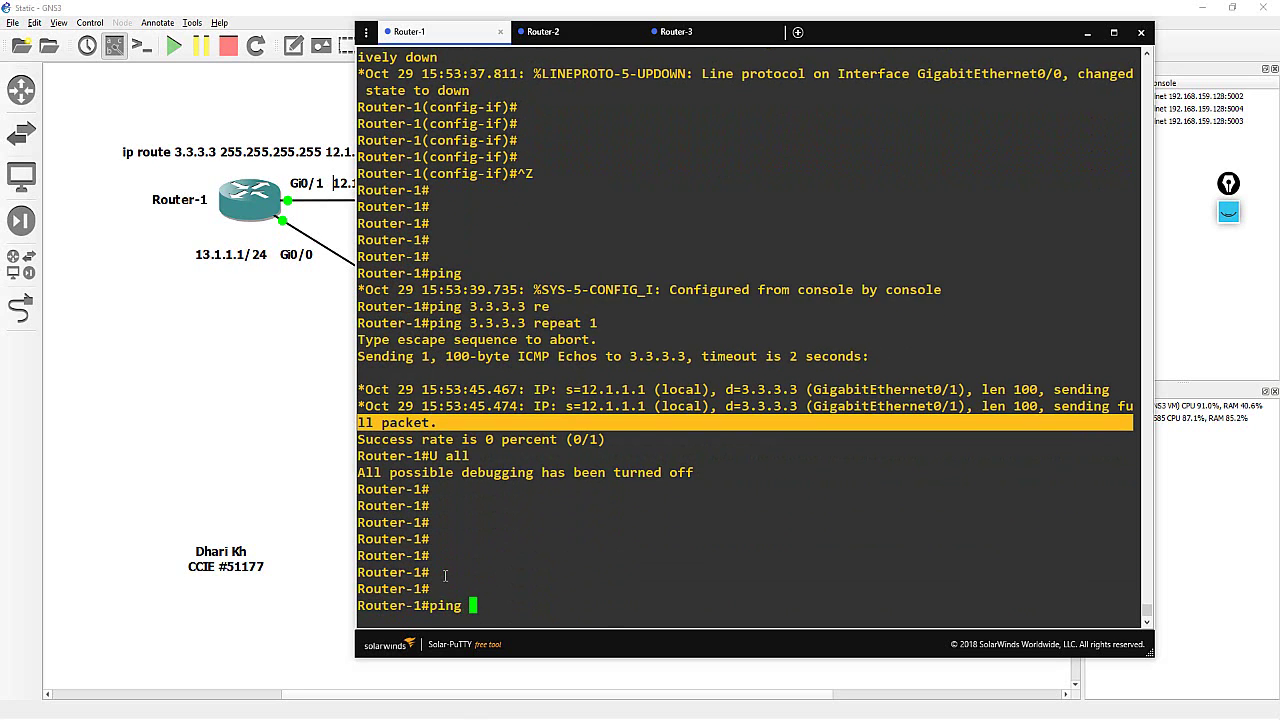
{"action": "type", "text": "3.3.3.3"}
{"action": "key", "text": "Return"}
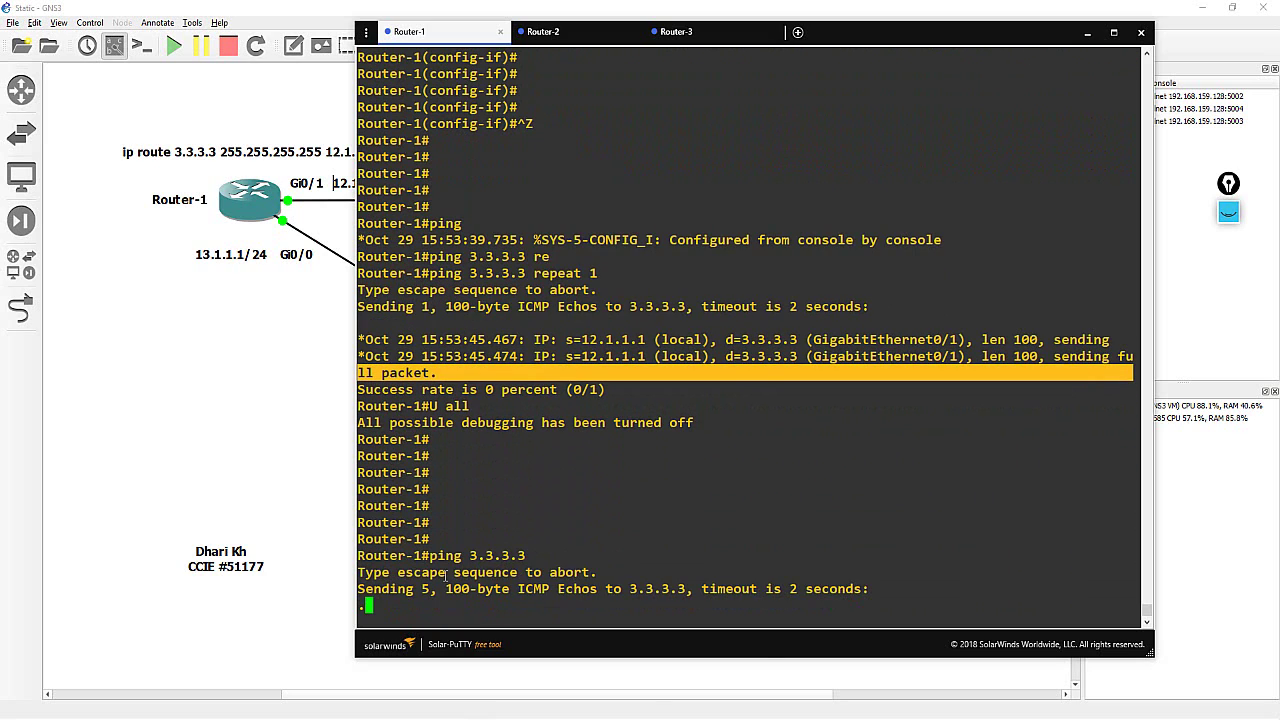
Step: Clear the old annotations over the topology and trace the asymmetric path from Router-1 through Router-2 to Router-3 and directly back
{"action": "left_click", "coordinate": [276, 322]}
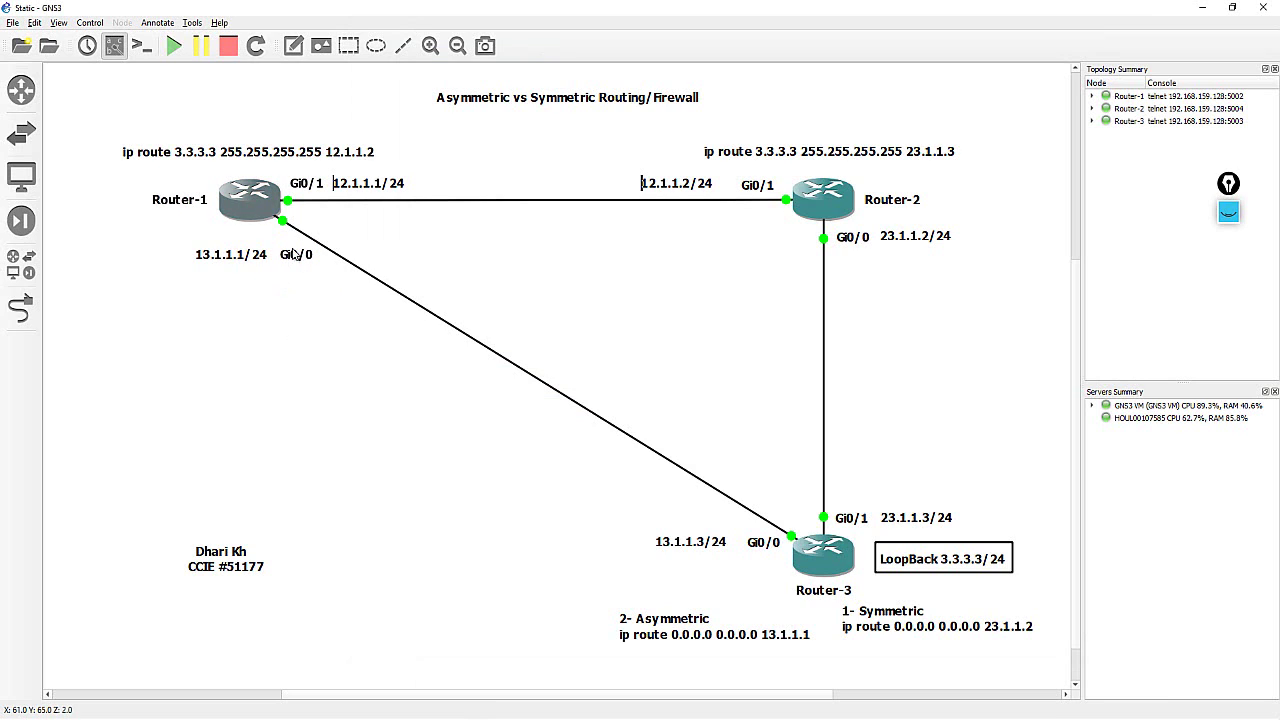
{"action": "left_click", "coordinate": [1230, 216]}
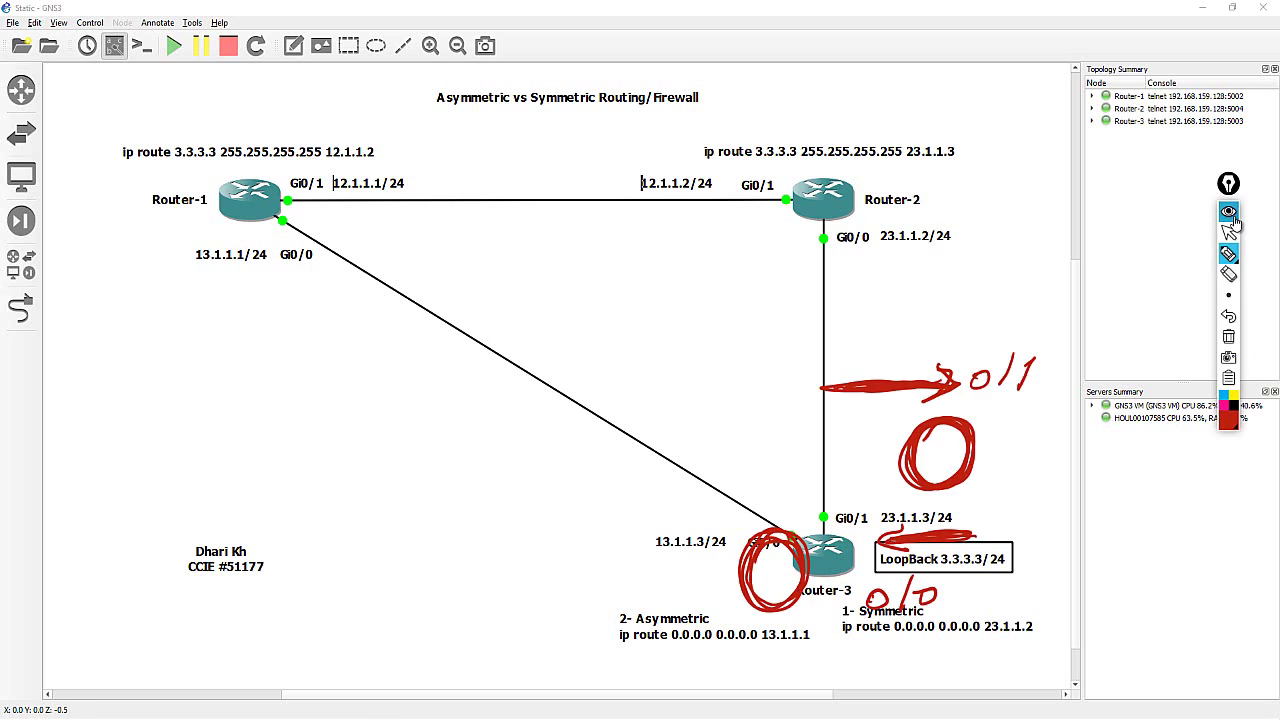
{"action": "left_click", "coordinate": [1228, 338]}
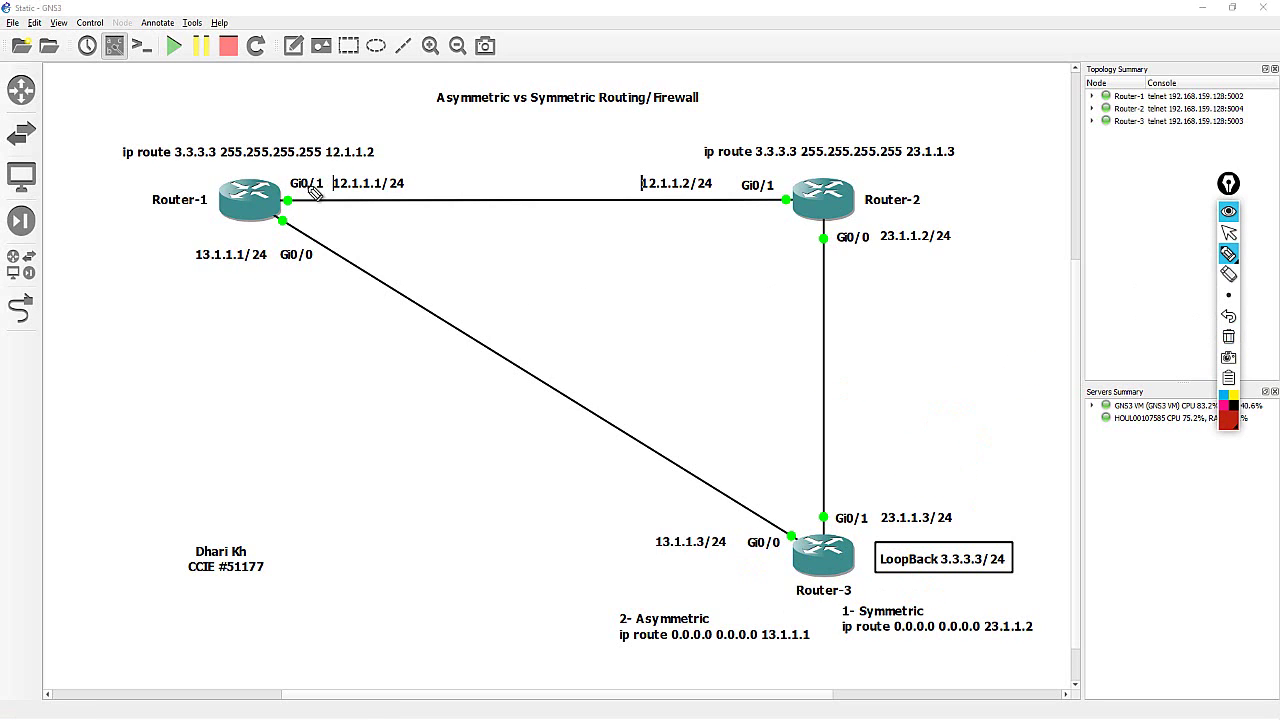
{"action": "mouse_move", "coordinate": [296, 177]}
{"action": "left_mouse_down"}
{"action": "mouse_move", "coordinate": [628, 184]}
{"action": "mouse_move", "coordinate": [768, 222]}
{"action": "mouse_move", "coordinate": [811, 429]}
{"action": "mouse_move", "coordinate": [806, 532]}
{"action": "mouse_move", "coordinate": [760, 545]}
{"action": "mouse_move", "coordinate": [523, 423]}
{"action": "mouse_move", "coordinate": [329, 274]}
{"action": "mouse_move", "coordinate": [340, 262]}
{"action": "mouse_move", "coordinate": [335, 292]}
{"action": "left_mouse_up"}
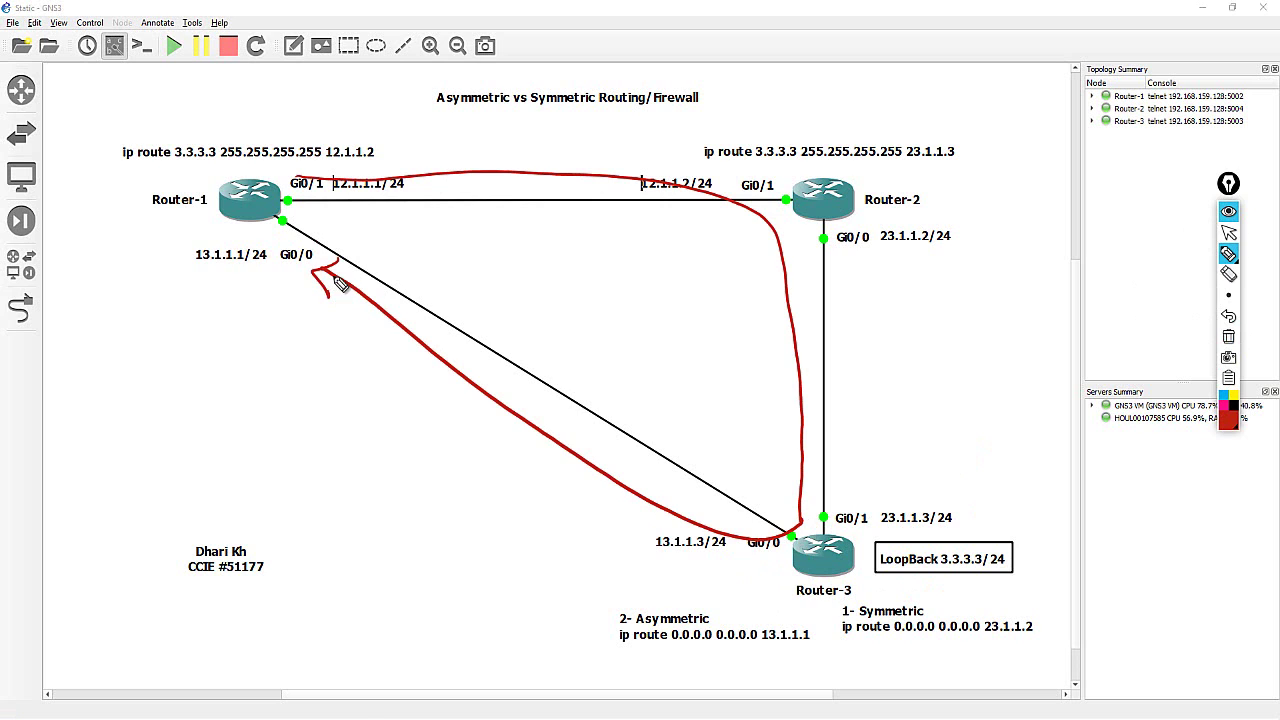
{"action": "mouse_move", "coordinate": [452, 190]}
{"action": "left_mouse_down"}
{"action": "mouse_move", "coordinate": [347, 383]}
{"action": "mouse_move", "coordinate": [507, 265]}
{"action": "mouse_move", "coordinate": [457, 173]}
{"action": "mouse_move", "coordinate": [370, 246]}
{"action": "left_mouse_up"}
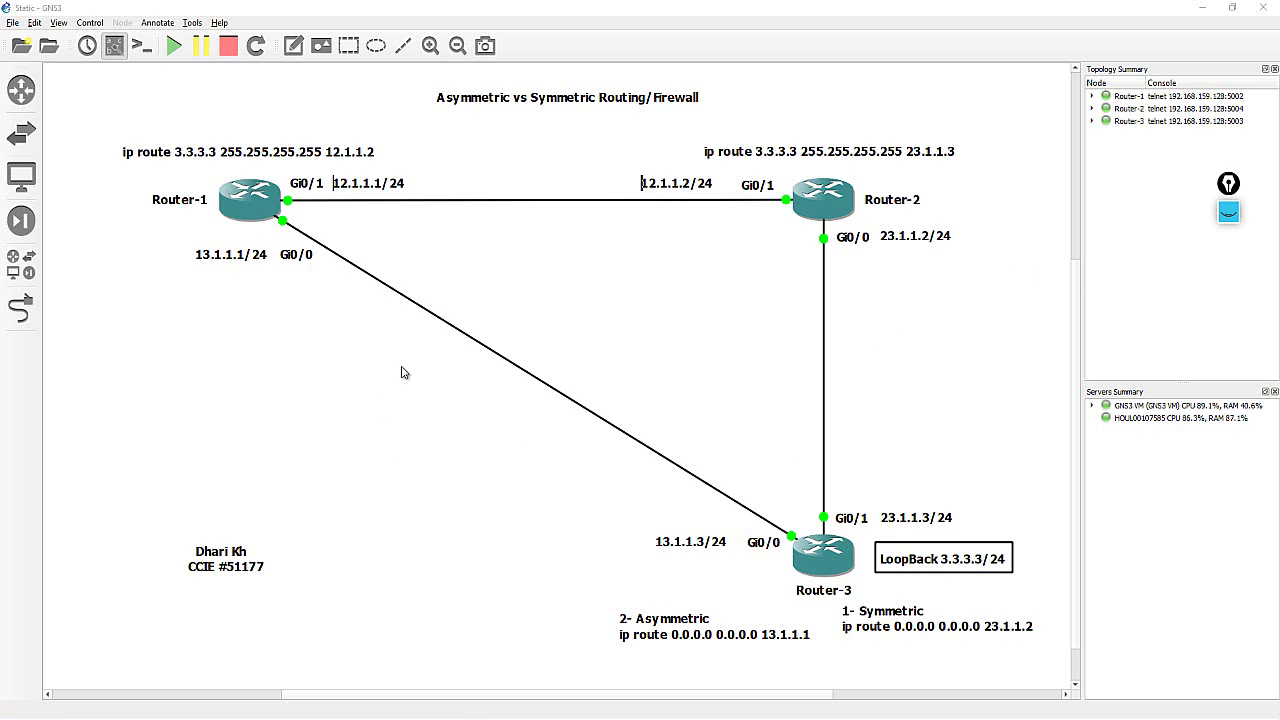
Step: Bring Router-1's console back in front of the topology with a fresh privileged prompt
{"action": "key", "text": "alt+Tab"}
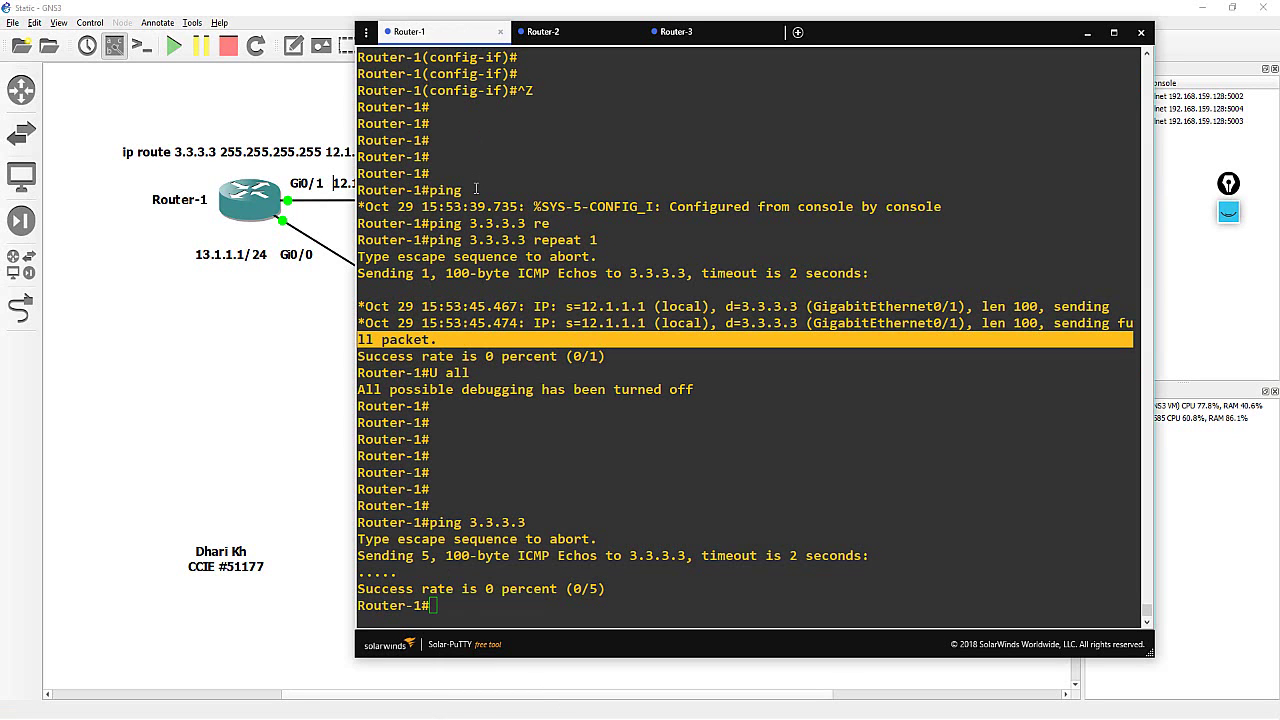
{"action": "key", "text": "Return"}
{"action": "key", "text": "Return"}
{"action": "key", "text": "Return"}
{"action": "key", "text": "Return"}
{"action": "key", "text": "Return"}
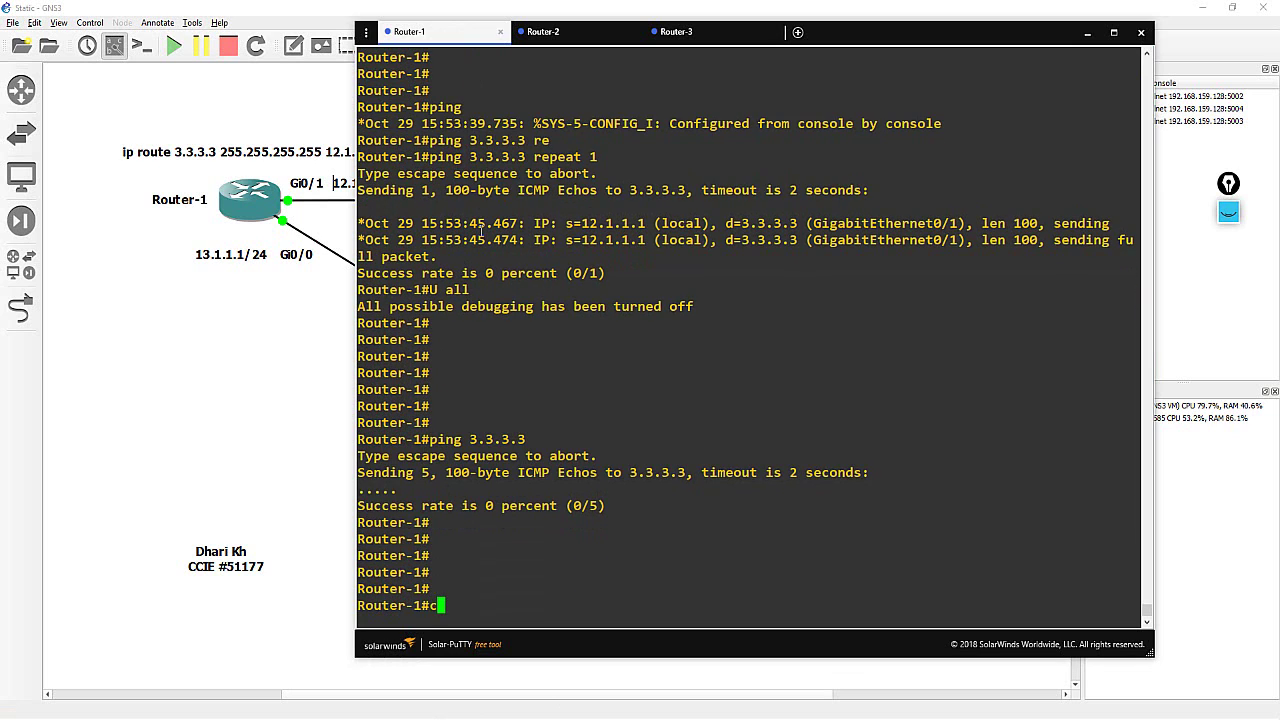
{"action": "type", "text": "confi gt"}
{"action": "key", "text": "Return"}
{"action": "key", "text": "Return"}
{"action": "key", "text": "Return"}
{"action": "key", "text": "Return"}
{"action": "key", "text": "Return"}
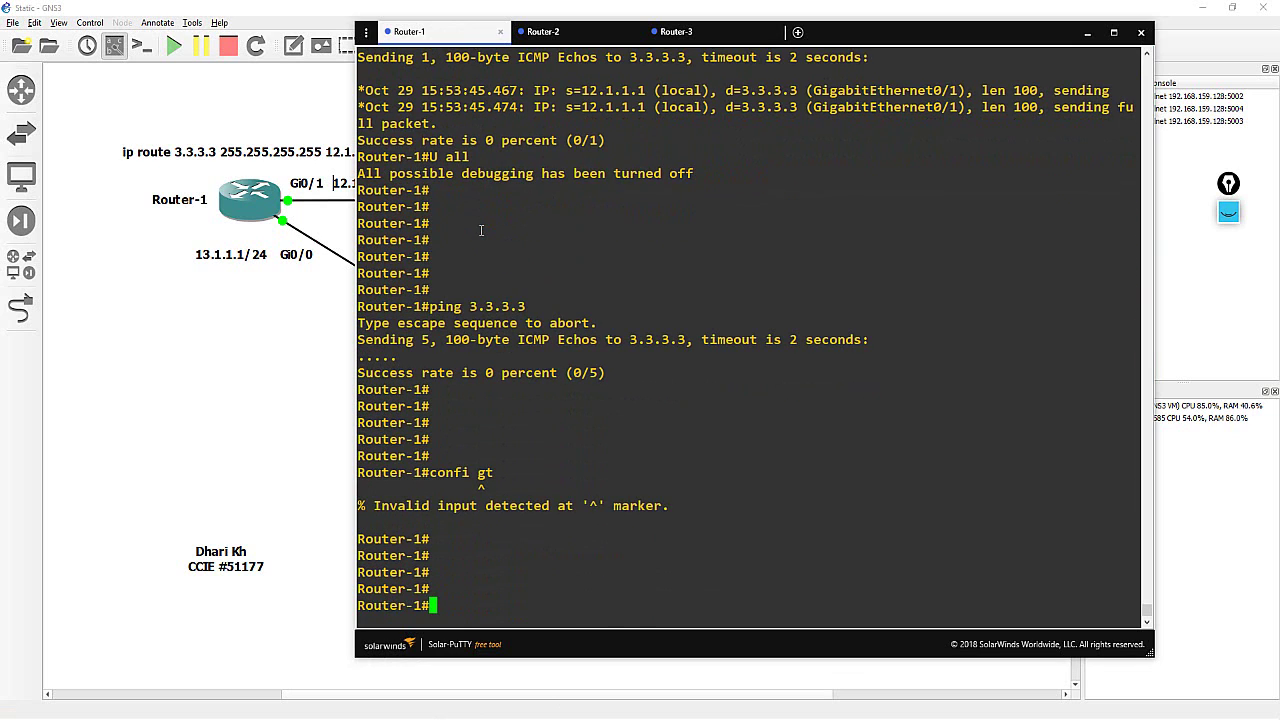
Step: Enter configuration mode on Router-1, re-enable GigabitEthernet0/0 with no shutdown, and return to the privileged prompt
{"action": "type", "text": "config t"}
{"action": "key", "text": "Return"}
{"action": "key", "text": "Return"}
{"action": "key", "text": "Return"}
{"action": "key", "text": "Return"}
{"action": "key", "text": "Return"}
{"action": "type", "text": "ig)#i"}
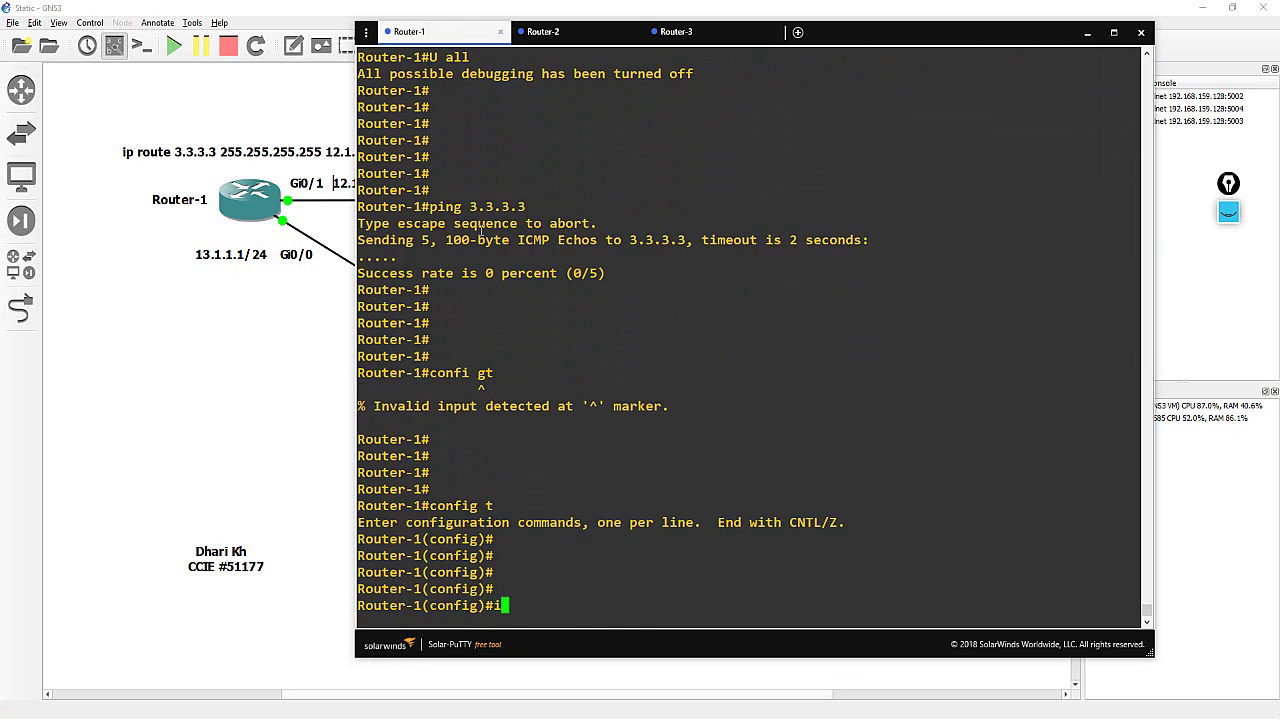
{"action": "type", "text": "nter g 0/0"}
{"action": "key", "text": "Return"}
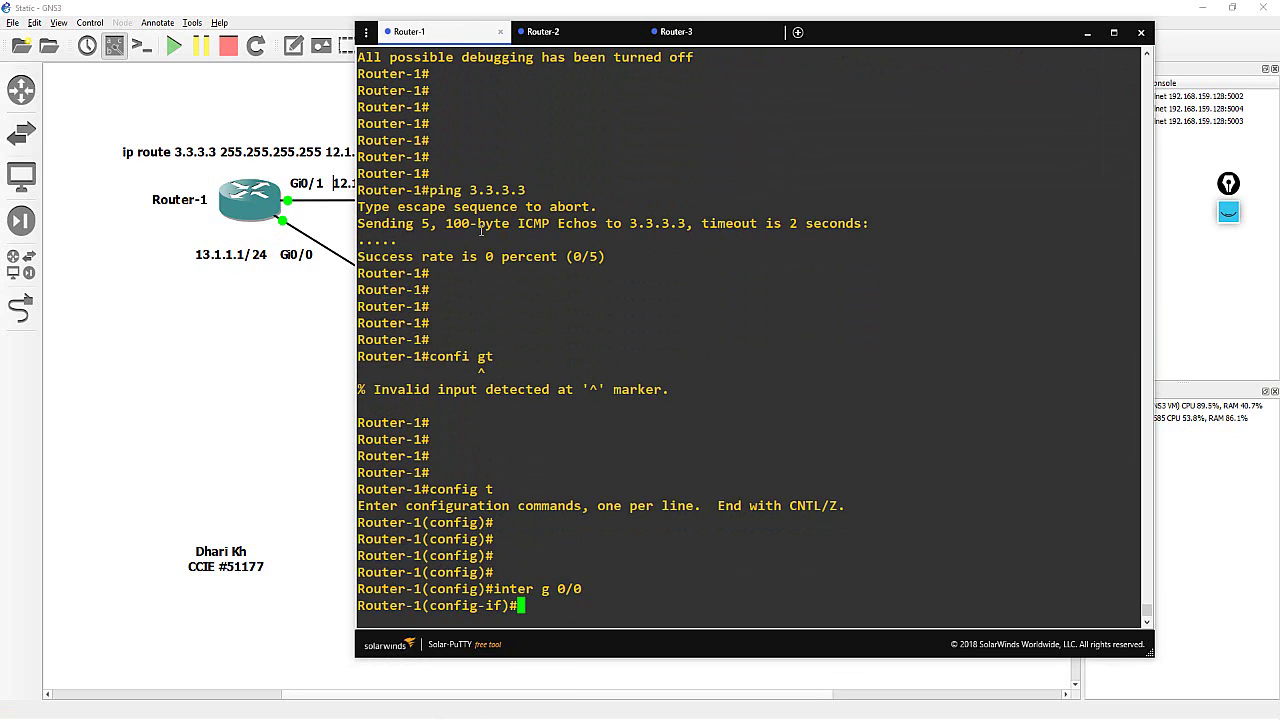
{"action": "type", "text": "no sh"}
{"action": "key", "text": "Tab"}
{"action": "key", "text": "Return"}
{"action": "key", "text": "Return"}
{"action": "key", "text": "Return"}
{"action": "key", "text": "Return"}
{"action": "key", "text": "Return"}
{"action": "key", "text": "ctrl+z"}
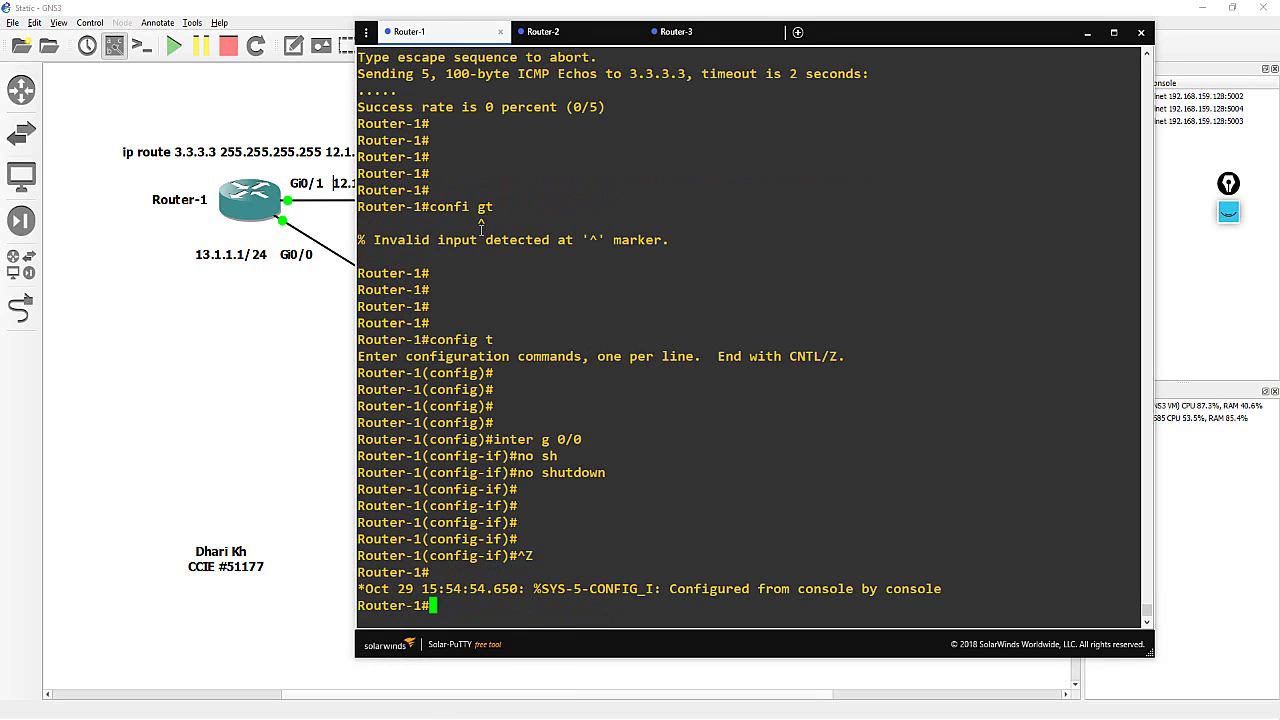
Step: Ping 3.3.3.3 from Router-1 with GigabitEthernet0/0 enabled again
{"action": "key", "text": "Return"}
{"action": "key", "text": "Return"}
{"action": "key", "text": "Return"}
{"action": "key", "text": "Return"}
{"action": "key", "text": "Return"}
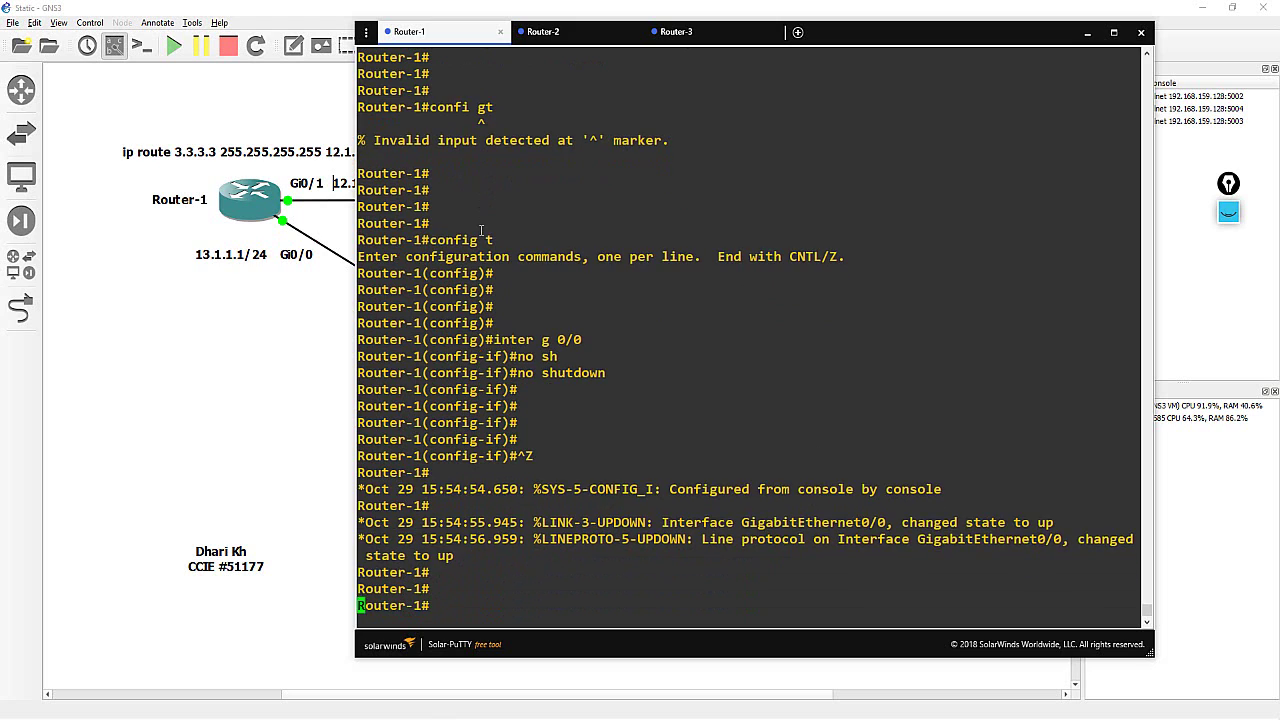
{"action": "type", "text": "ping "}
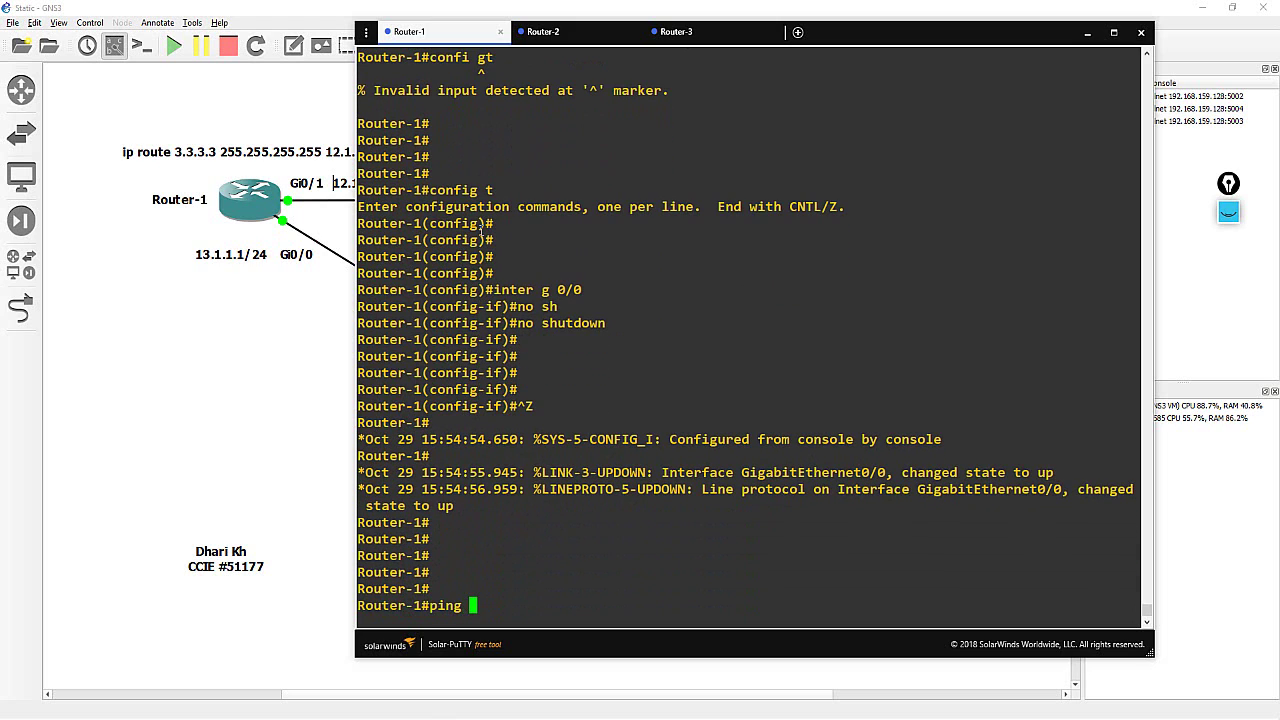
{"action": "type", "text": "3.3.3"}
{"action": "key", "text": "Return"}
{"action": "key", "text": "Up"}
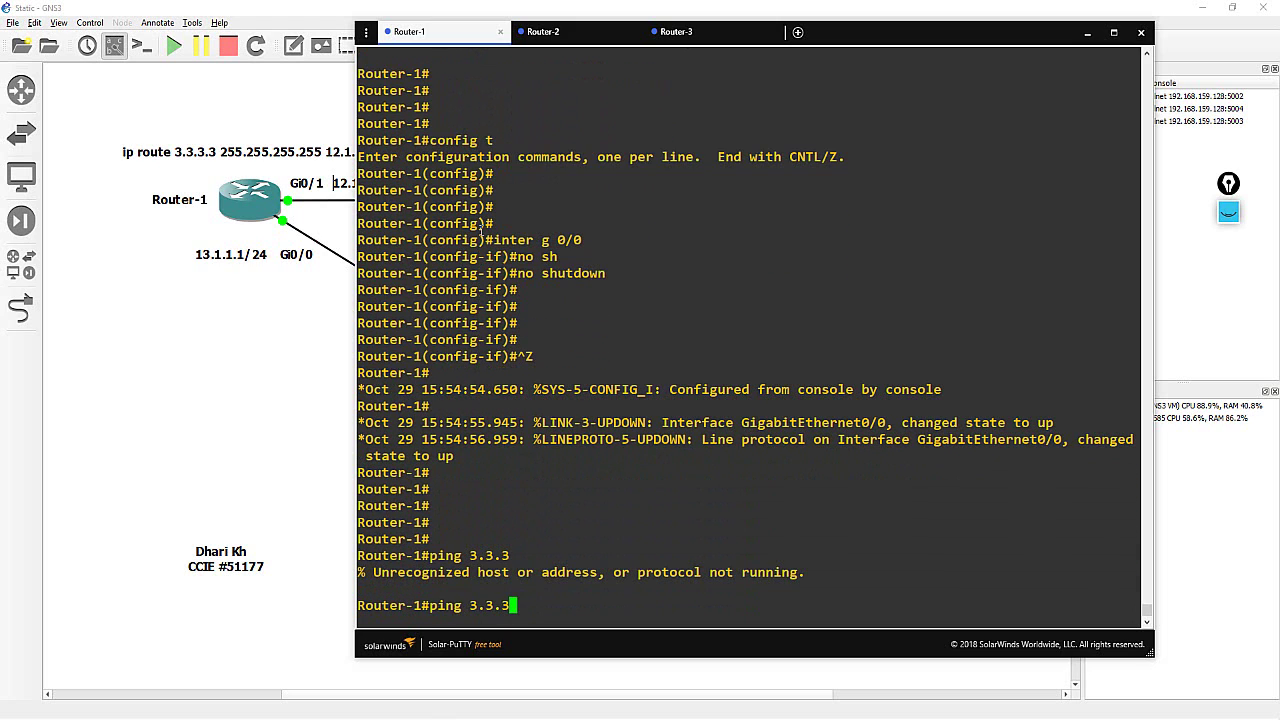
{"action": "type", "text": ".3"}
{"action": "key", "text": "Return"}
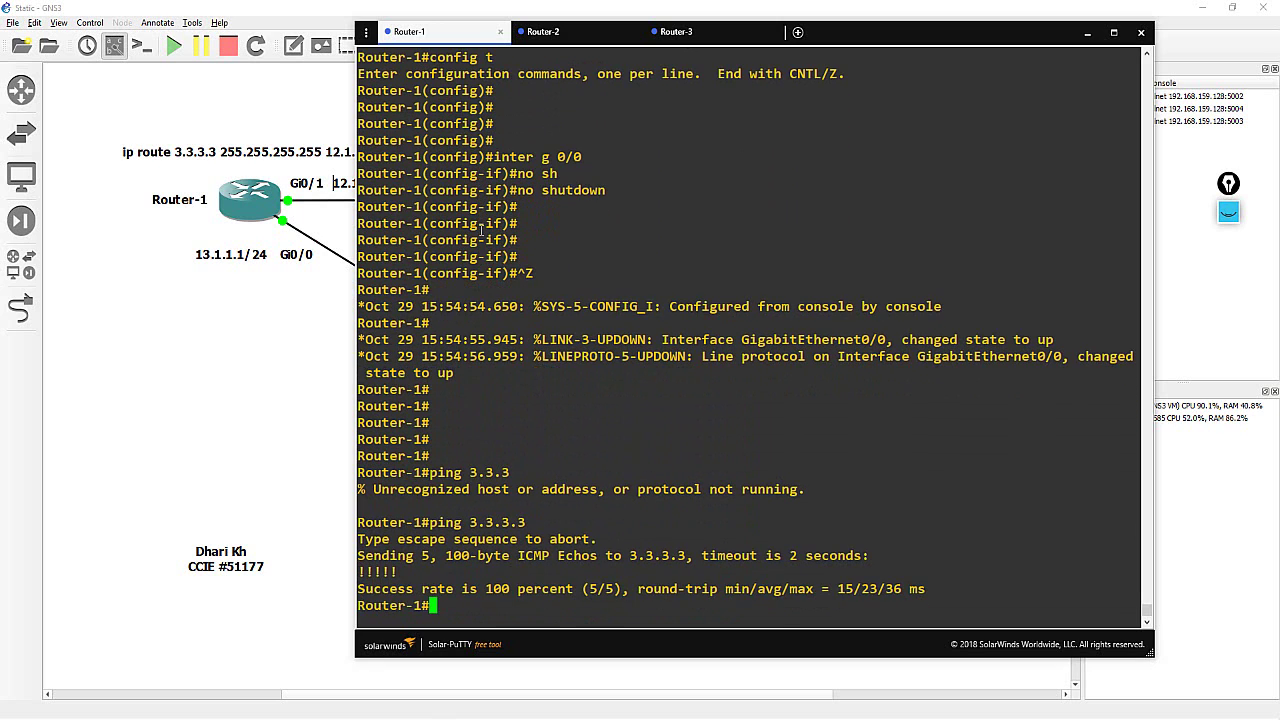
Step: Run a traceroute to 3.3.3.3 from Router-1 and highlight the first hop in its output
{"action": "key", "text": "Return"}
{"action": "key", "text": "Return"}
{"action": "key", "text": "Return"}
{"action": "type", "text": "tra"}
{"action": "key", "text": "Tab"}
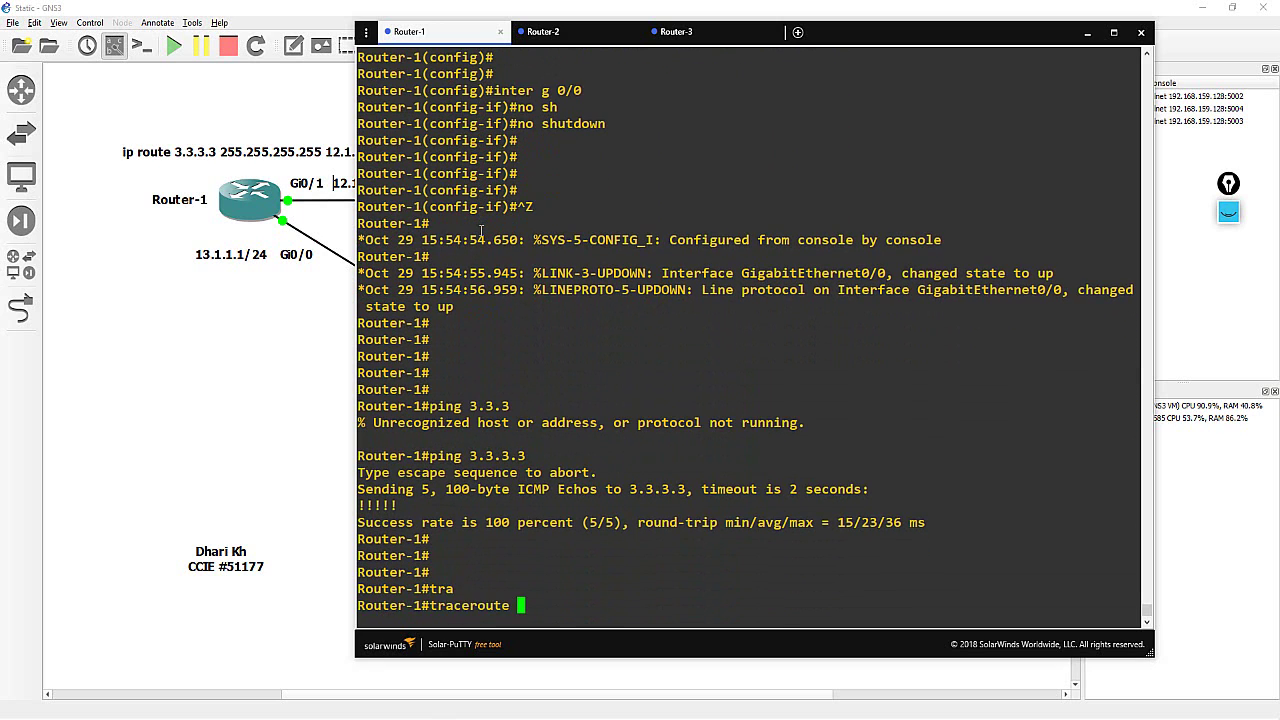
{"action": "type", "text": "3.3.3.3"}
{"action": "key", "text": "Return"}
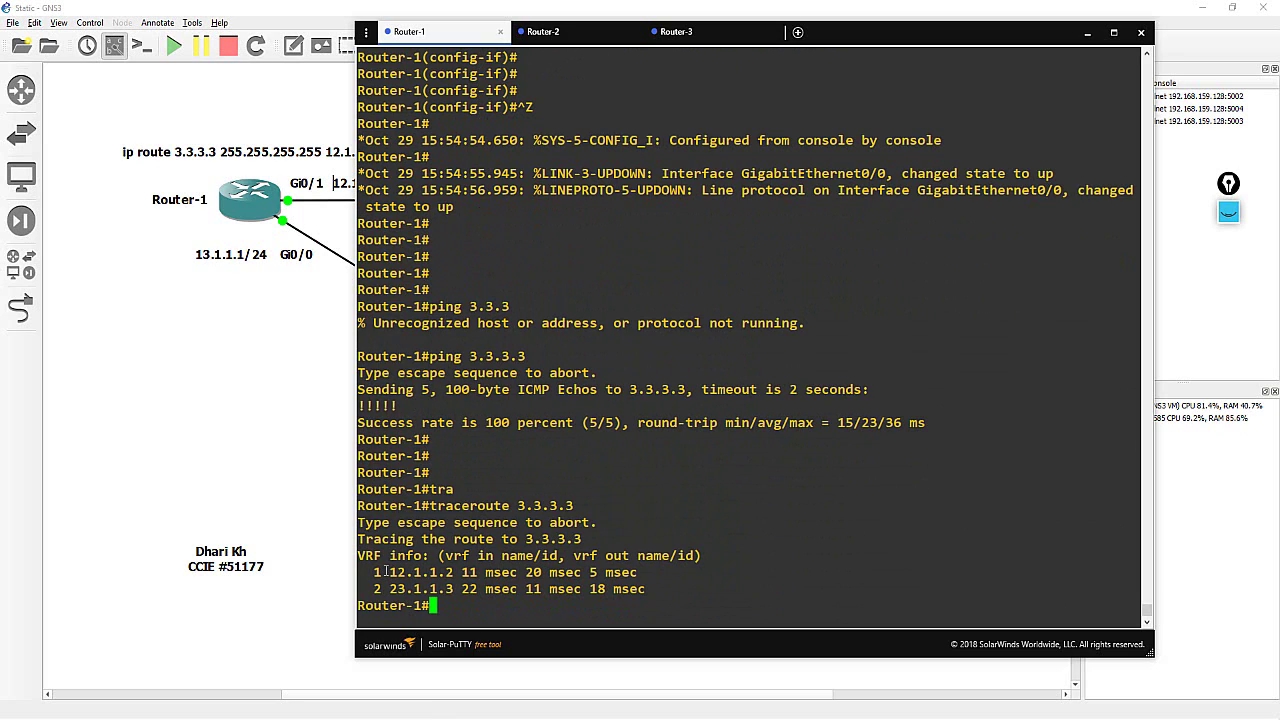
{"action": "left_click_drag", "start_coordinate": [385, 572], "coordinate": [651, 574]}
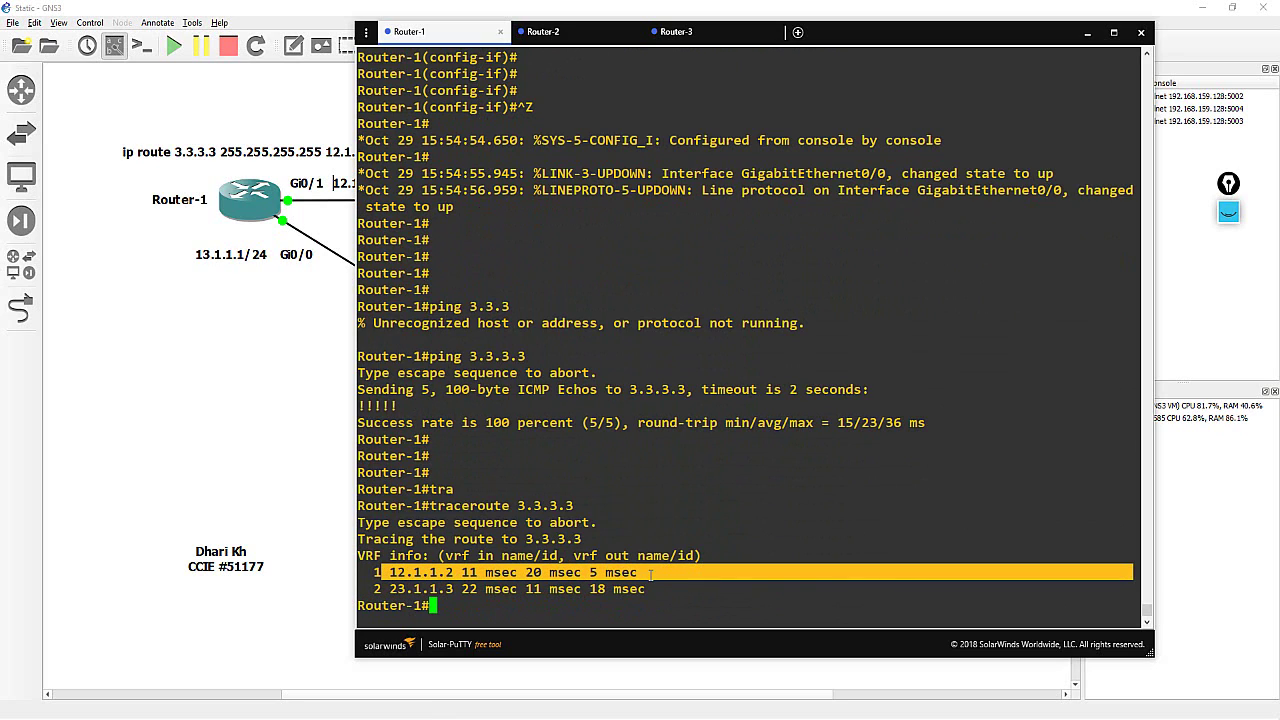
Step: Switch to Router-3's console and ping Router-1's Gi0/1 address, 12.1.1.1, checking the address against the topology
{"action": "left_click", "coordinate": [692, 36]}
{"action": "key", "text": "Return"}
{"action": "key", "text": "Return"}
{"action": "key", "text": "Return"}
{"action": "key", "text": "Return"}
{"action": "key", "text": "Return"}
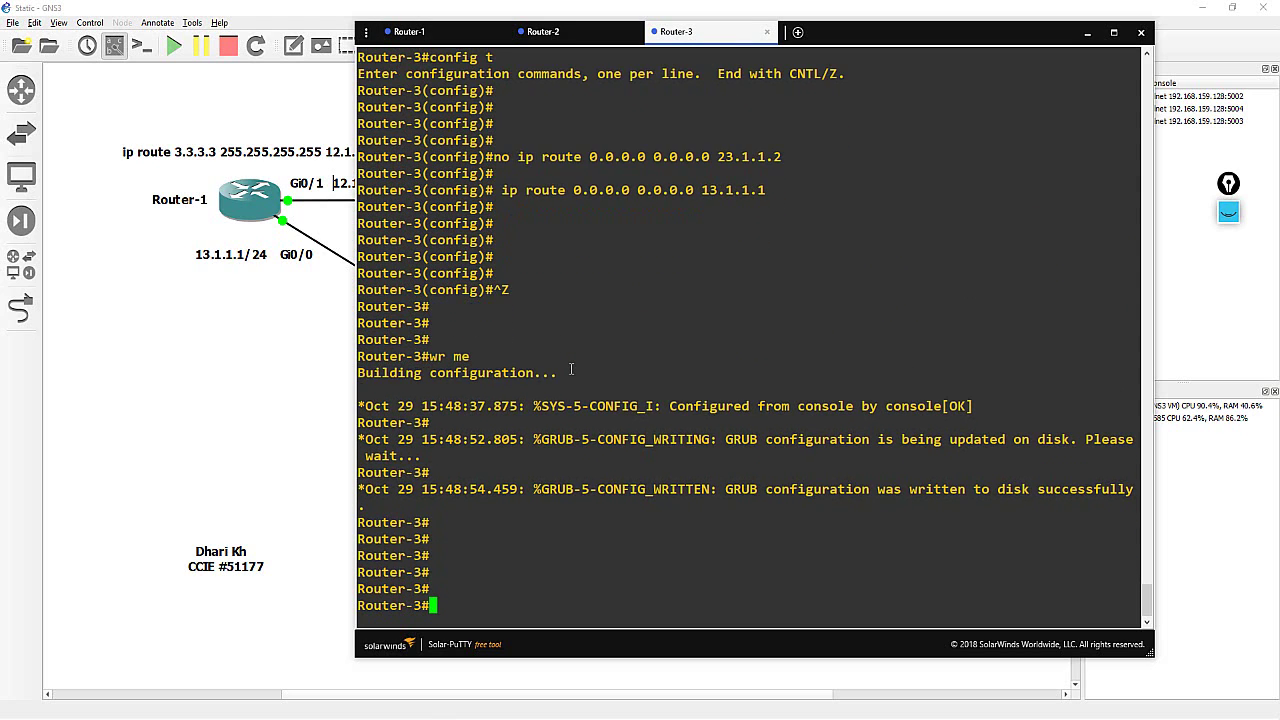
{"action": "type", "text": "ping 12.1.1.1"}
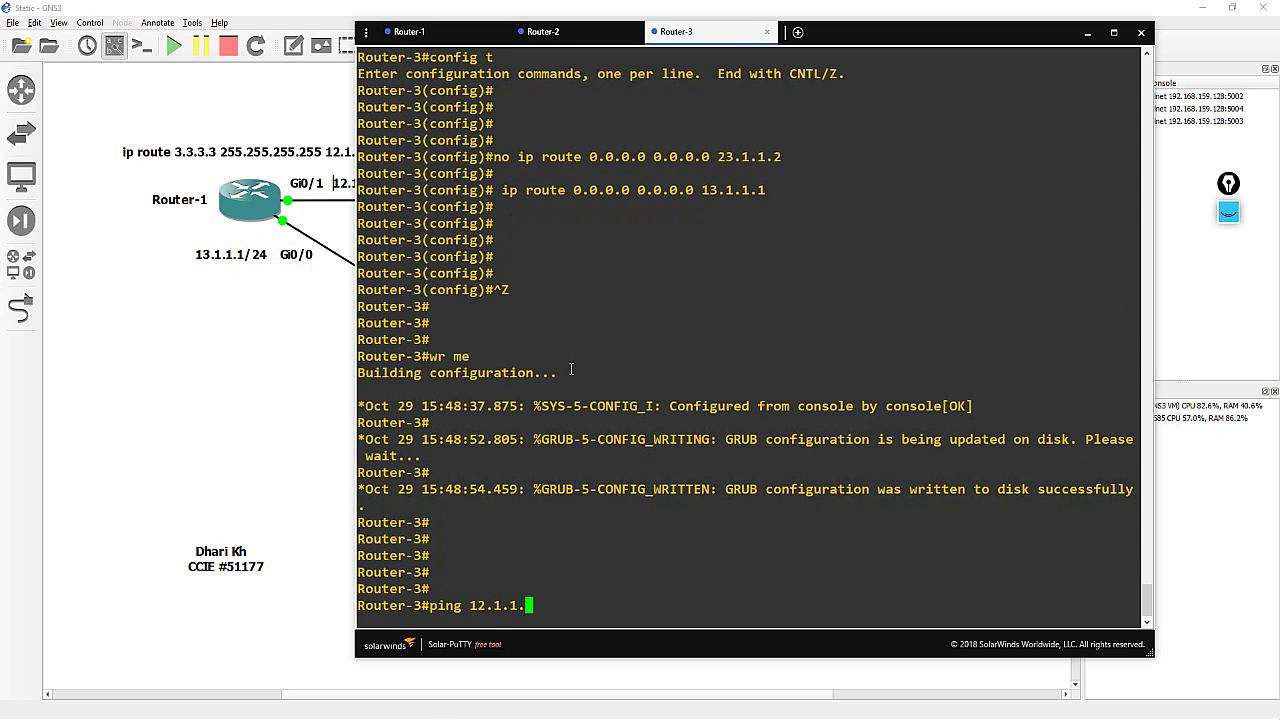
{"action": "left_click", "coordinate": [258, 305]}
{"action": "left_click_drag", "start_coordinate": [190, 318], "coordinate": [251, 206]}
{"action": "key", "text": "alt+Tab"}
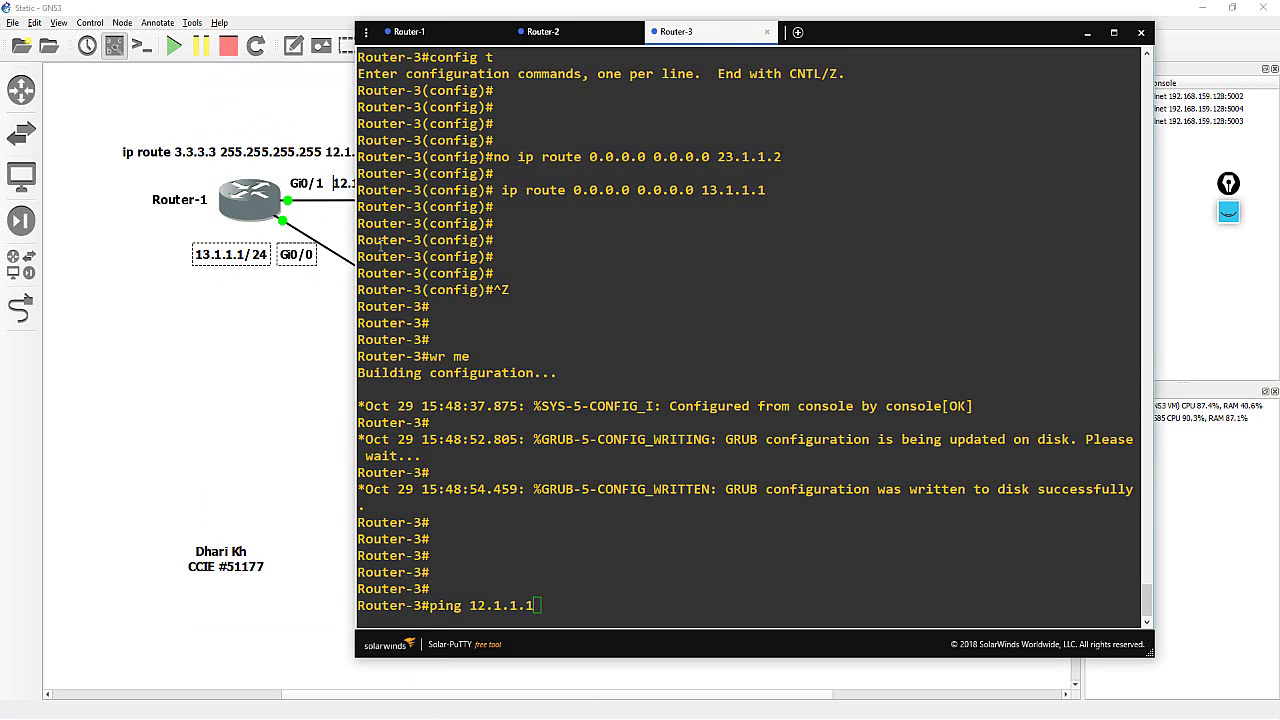
{"action": "key", "text": "Return"}
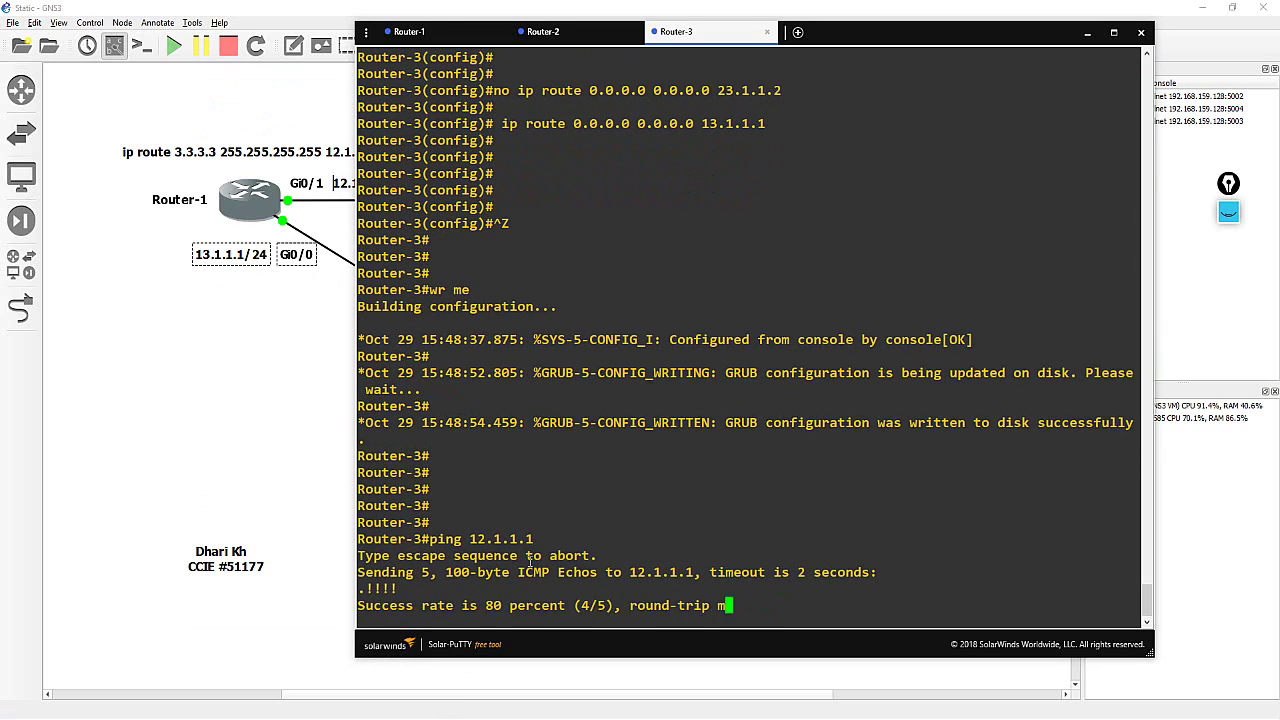
Step: Run a traceroute to 12.1.1.1 from Router-3 and highlight the hop line in its output
{"action": "key", "text": "Tab"}
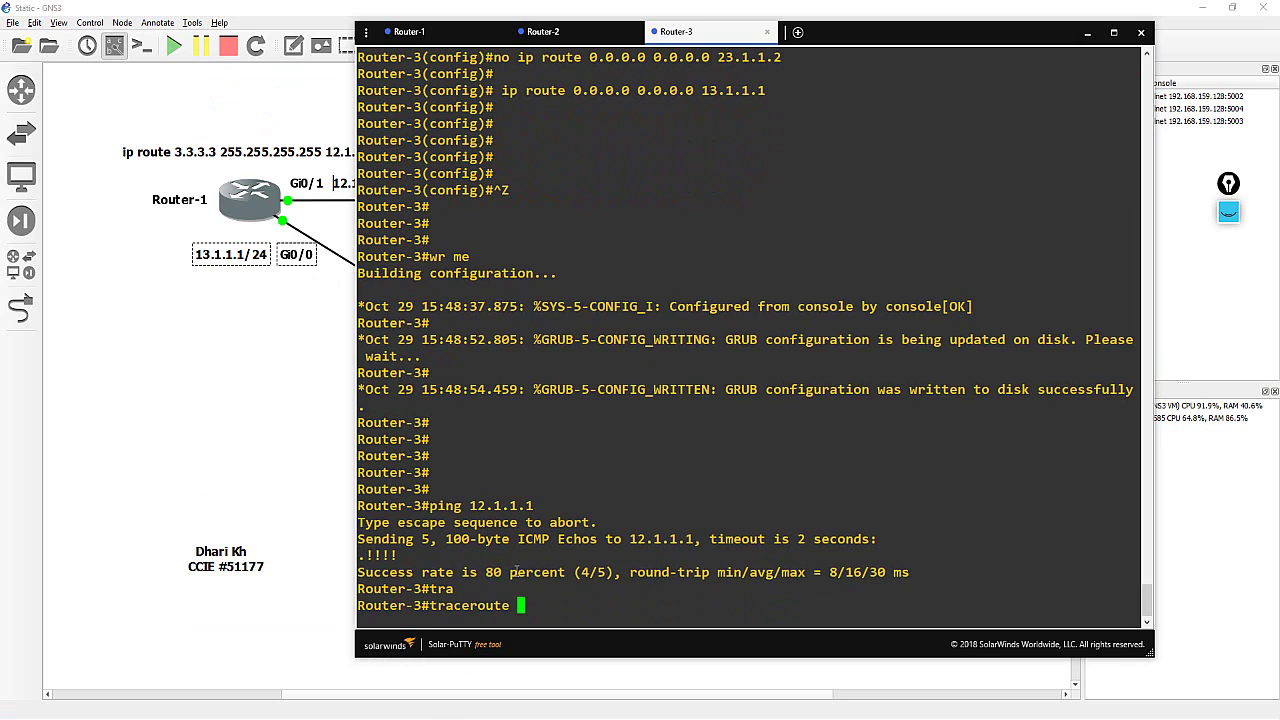
{"action": "type", "text": "12.1.1.1"}
{"action": "key", "text": "Return"}
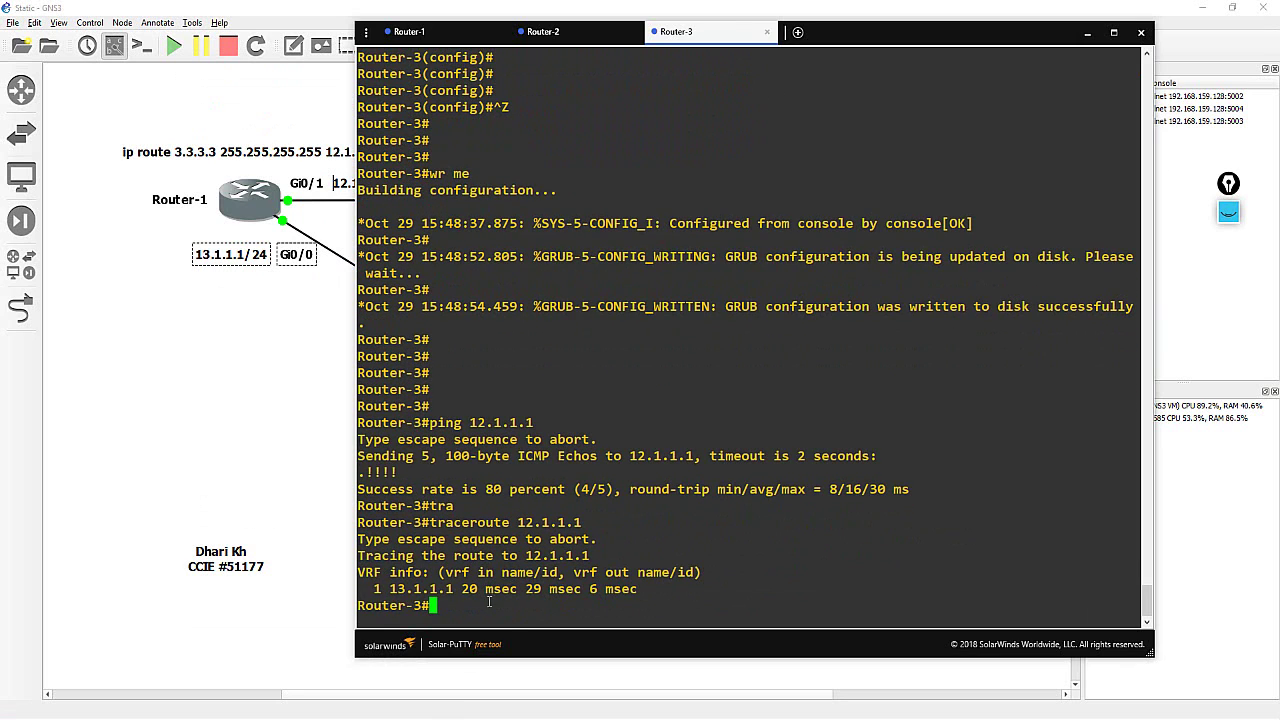
{"action": "double_click", "coordinate": [488, 590]}
{"action": "triple_click", "coordinate": [488, 590]}
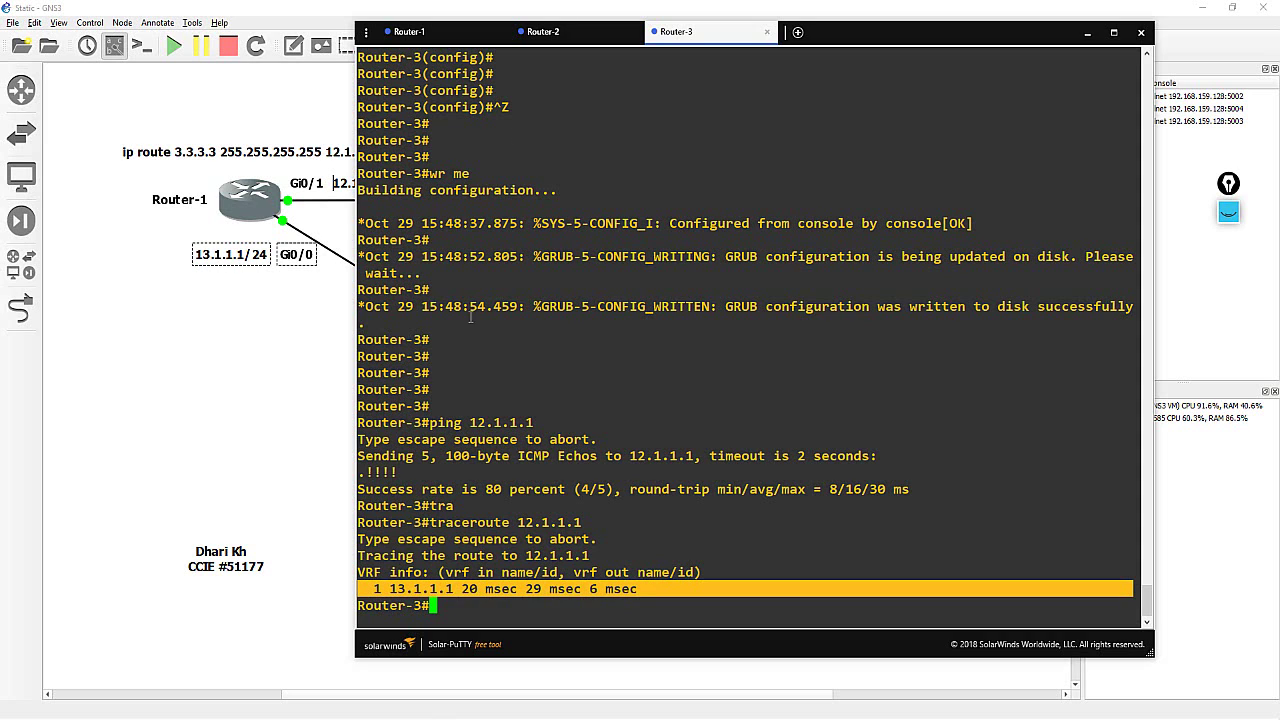
Step: Compare the forward traceroute on Router-1 with the return traceroute on Router-3, highlighting Router-1's first hop, and return to the topology
{"action": "left_click", "coordinate": [430, 32]}
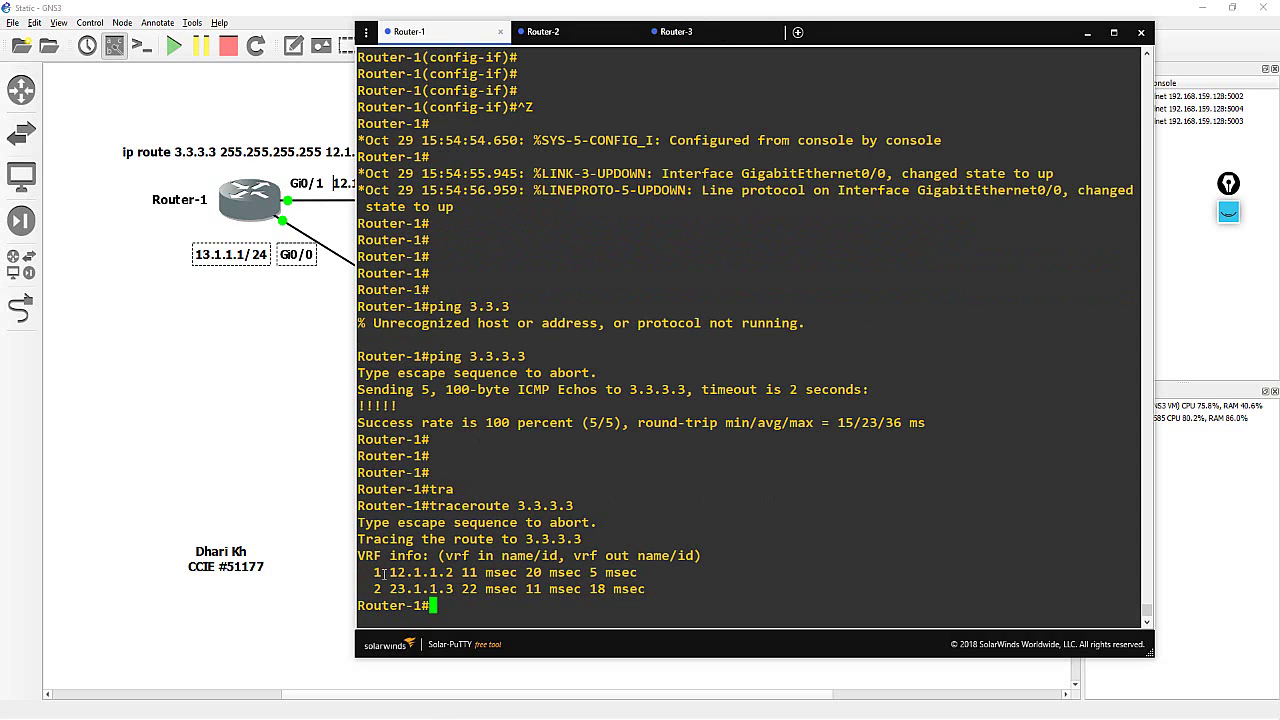
{"action": "left_click_drag", "start_coordinate": [383, 572], "coordinate": [648, 581]}
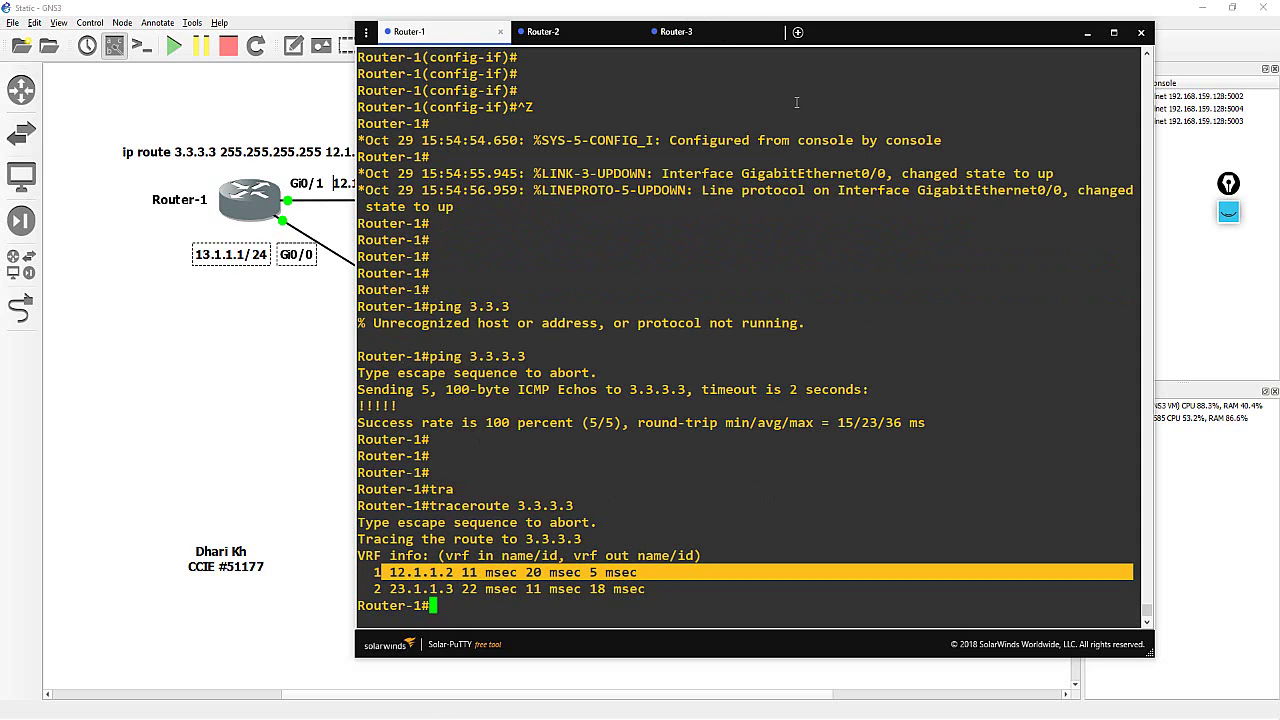
{"action": "left_click", "coordinate": [690, 33]}
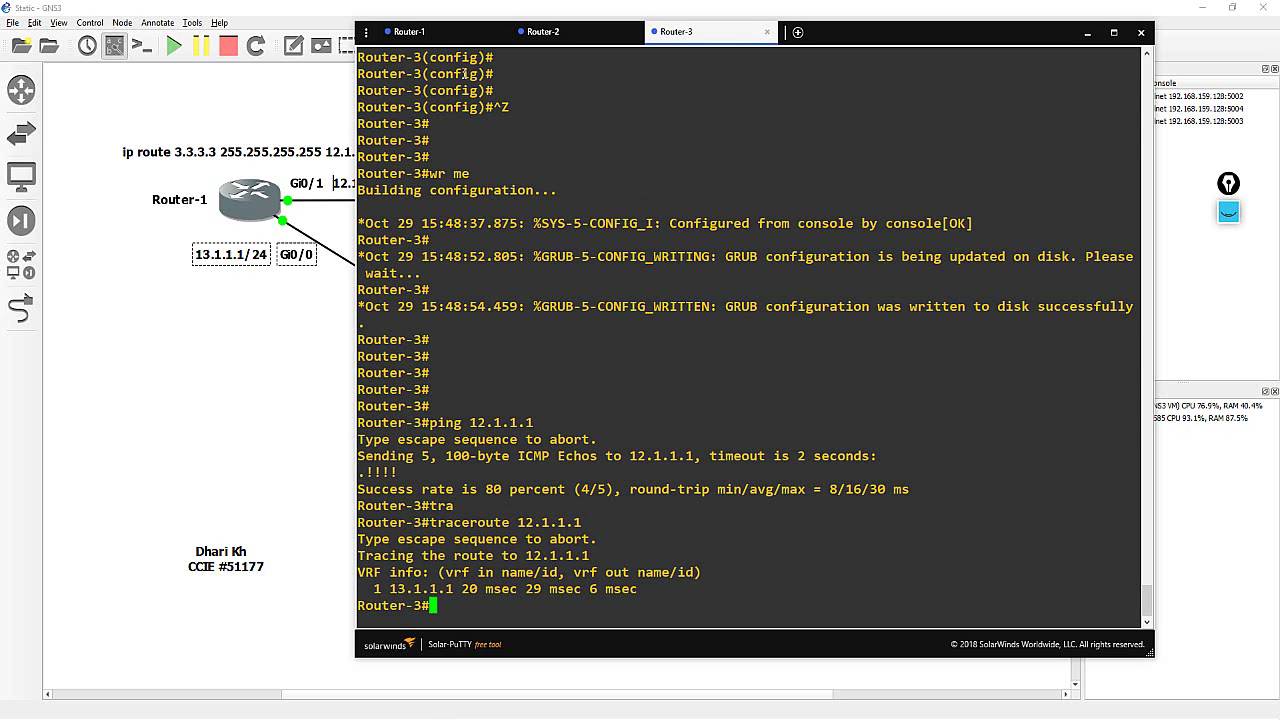
{"action": "left_click", "coordinate": [438, 45]}
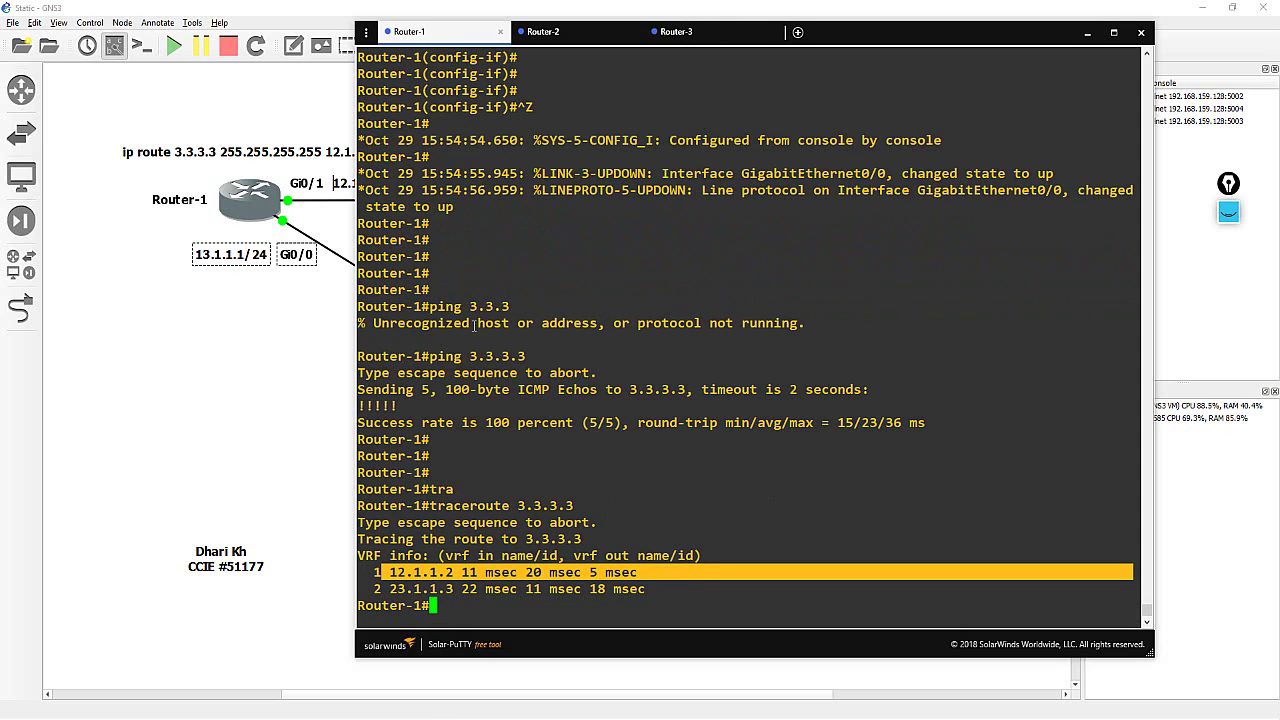
{"action": "left_click", "coordinate": [296, 502]}
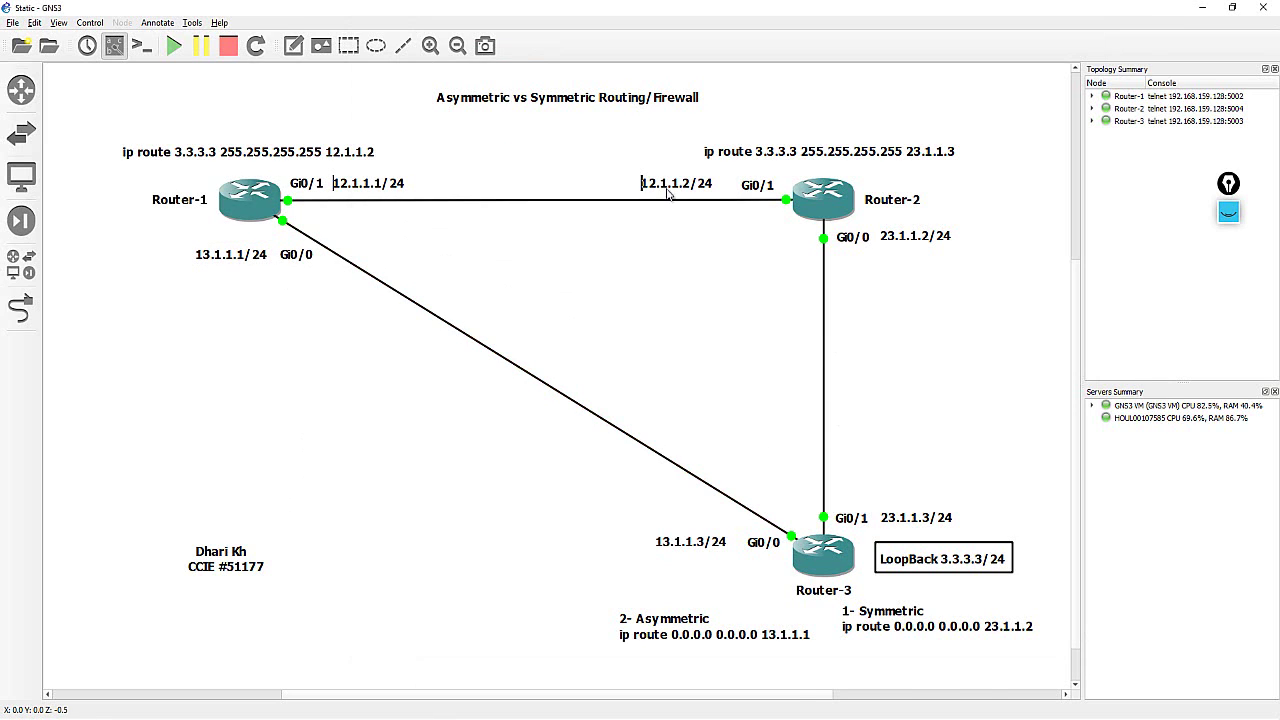